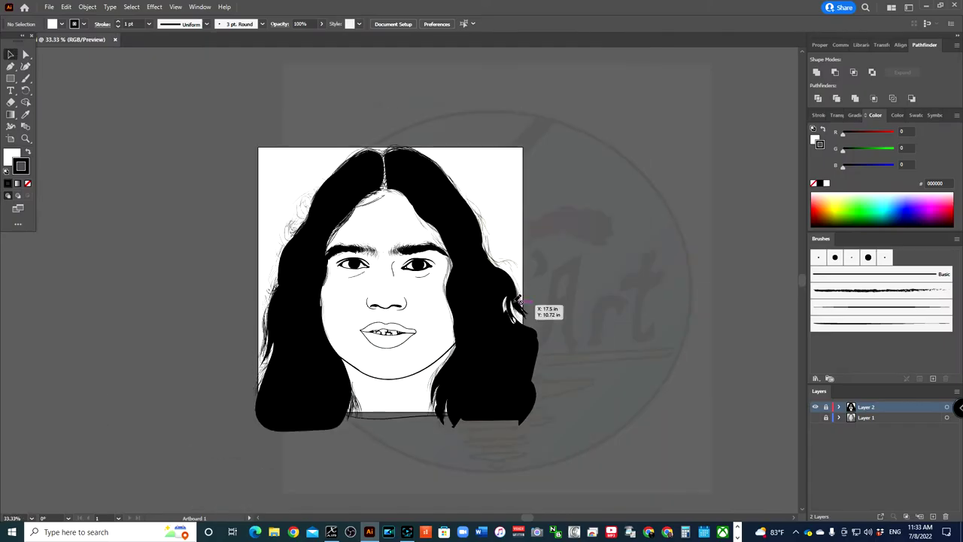
Duplicate the line-art Layer 2 as Layer 2 copy and enter skin colour cc8e6d.
{"action": "left_click", "coordinate": [815, 407]}
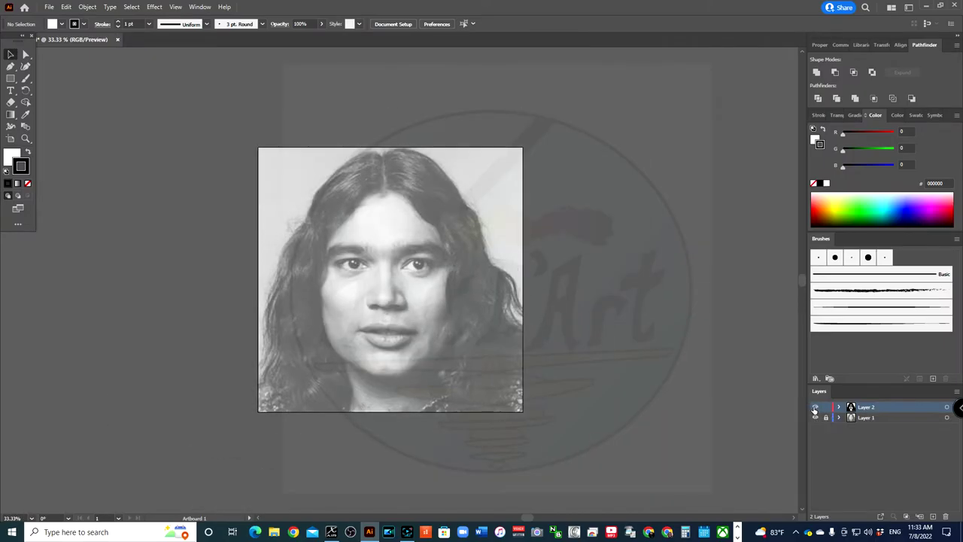
{"action": "key", "text": "ctrl+a"}
{"action": "left_click", "coordinate": [87, 6]}
{"action": "left_click", "coordinate": [732, 148]}
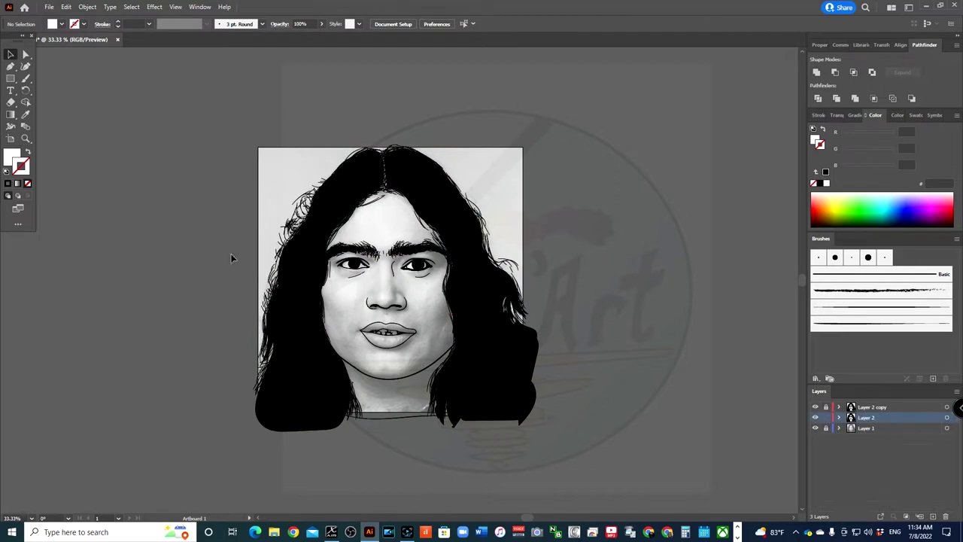
{"action": "type", "text": "cc8e6d"}
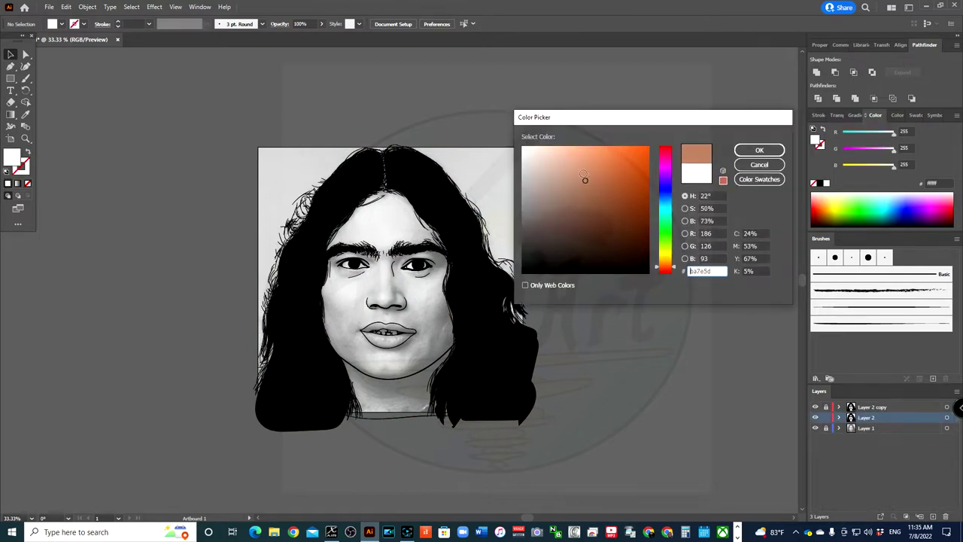
Draw a tan rectangle over the portrait, send it behind the line art and confine it to the face.
{"action": "key", "text": "Return"}
{"action": "key", "text": "m"}
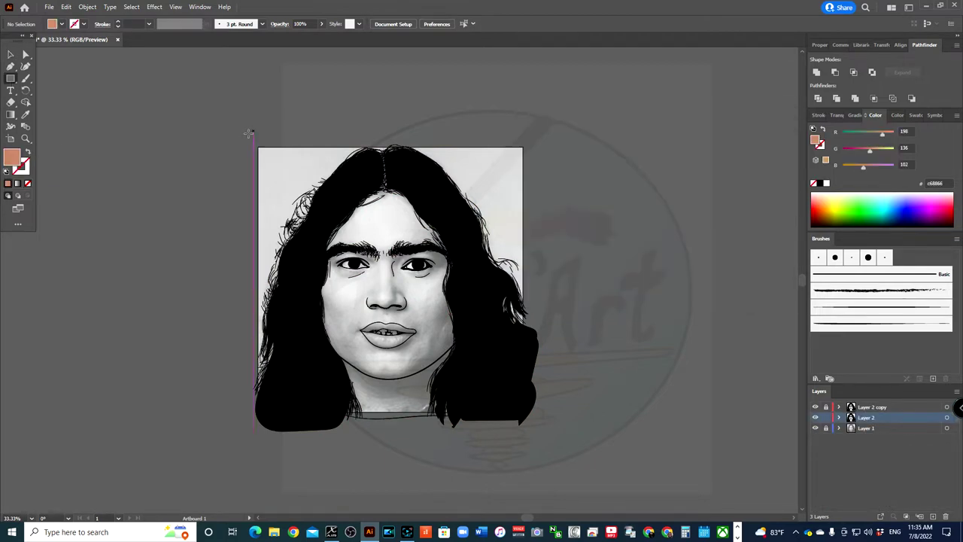
{"action": "left_click_drag", "start_coordinate": [247, 141], "coordinate": [538, 431]}
{"action": "right_click", "coordinate": [486, 218]}
{"action": "key", "text": "Escape"}
{"action": "right_click", "coordinate": [505, 161]}
{"action": "left_click", "coordinate": [531, 295]}
Lock the line-art paths in Layer 2 and isolate the face artwork group.
{"action": "left_click", "coordinate": [840, 417]}
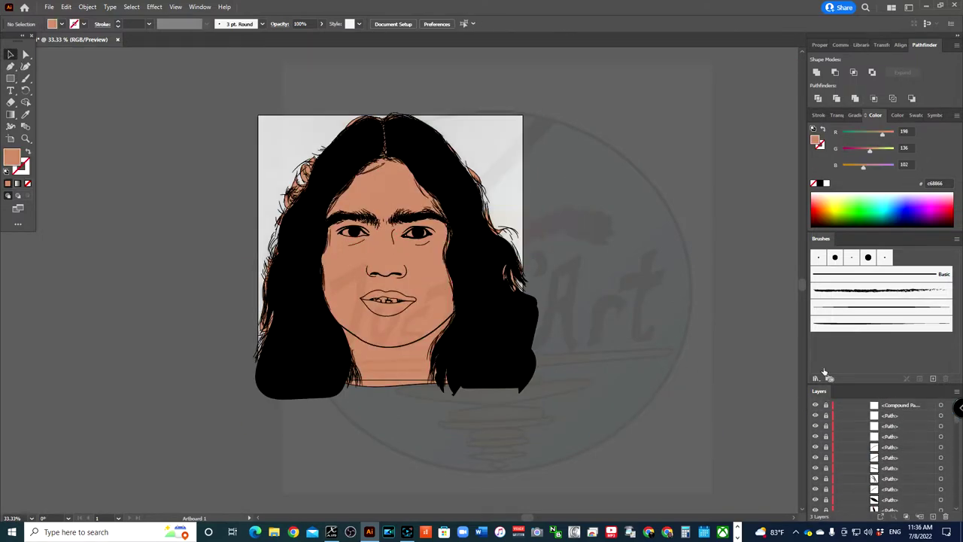
{"action": "left_click_drag", "start_coordinate": [825, 438], "coordinate": [826, 506]}
{"action": "double_click", "coordinate": [481, 240]}
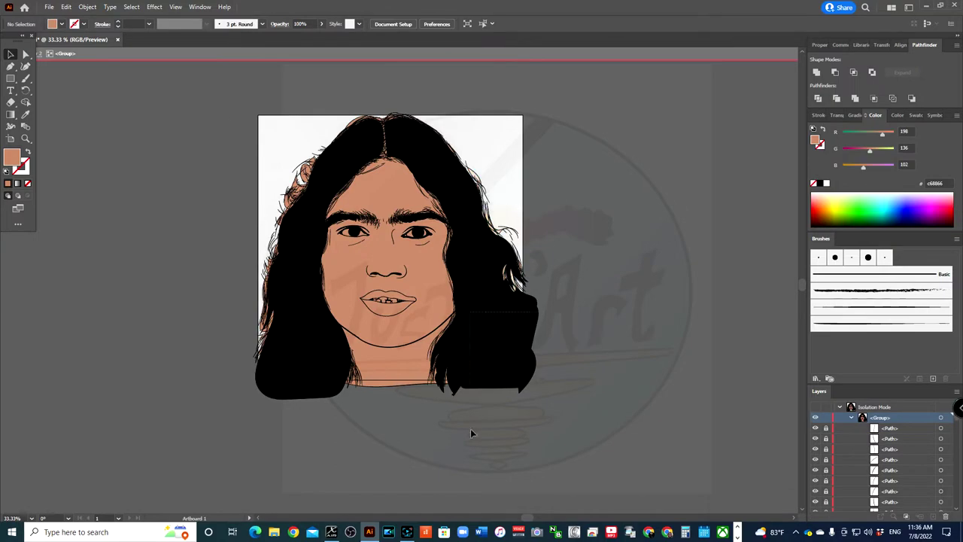
Select a stray hair path at the top of the hair, then leave the isolated face group.
{"action": "key", "text": "ctrl+1"}
{"action": "scroll", "coordinate": [433, 226], "scroll_direction": "up", "scroll_amount": 5}
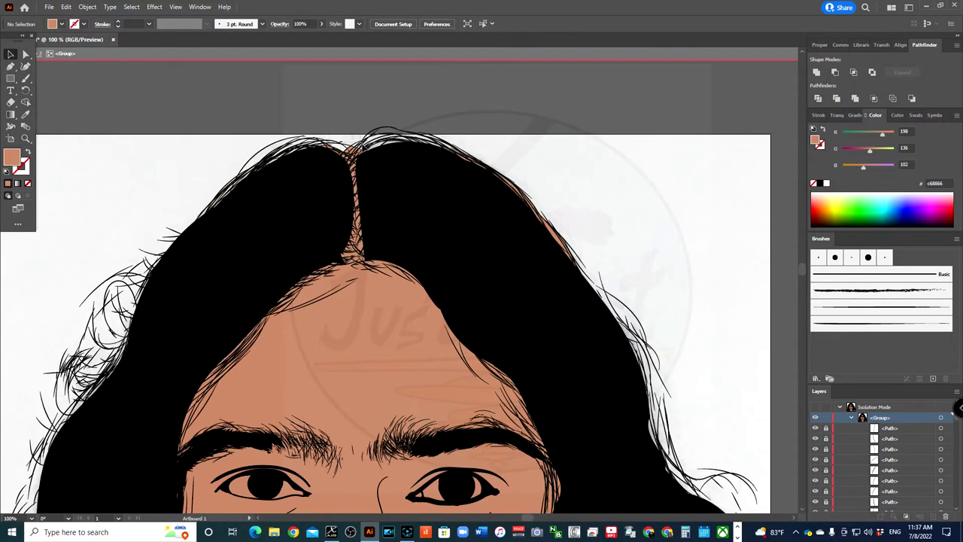
{"action": "left_click", "coordinate": [555, 226]}
{"action": "scroll", "coordinate": [556, 226], "scroll_direction": "down", "scroll_amount": 10}
{"action": "scroll", "coordinate": [555, 226], "scroll_direction": "left", "scroll_amount": 5}
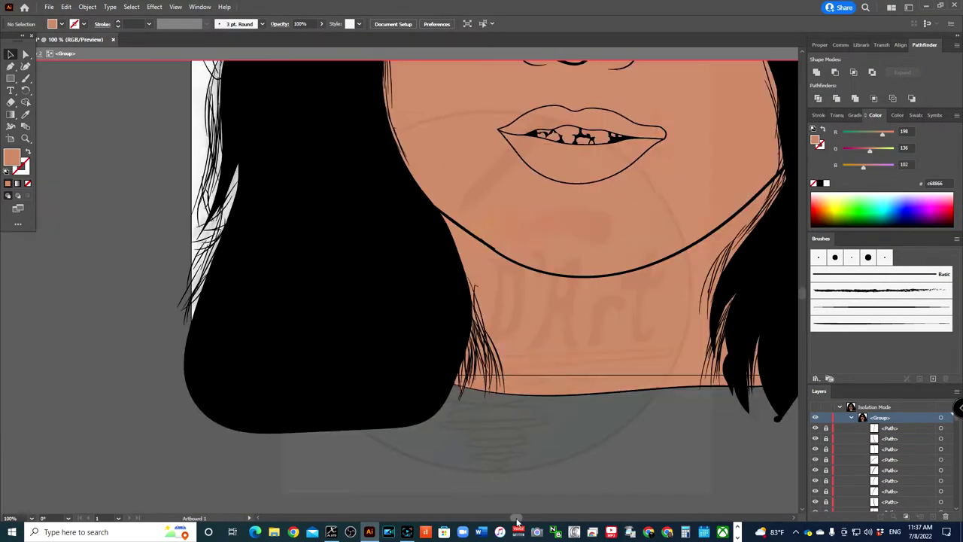
{"action": "scroll", "coordinate": [555, 226], "scroll_direction": "right", "scroll_amount": 10}
{"action": "scroll", "coordinate": [681, 404], "scroll_direction": "up", "scroll_amount": 5}
{"action": "double_click", "coordinate": [680, 405]}
{"action": "scroll", "coordinate": [681, 404], "scroll_direction": "down", "scroll_amount": 3}
Isolate the mouth group and fill the teeth shape white.
{"action": "double_click", "coordinate": [353, 301]}
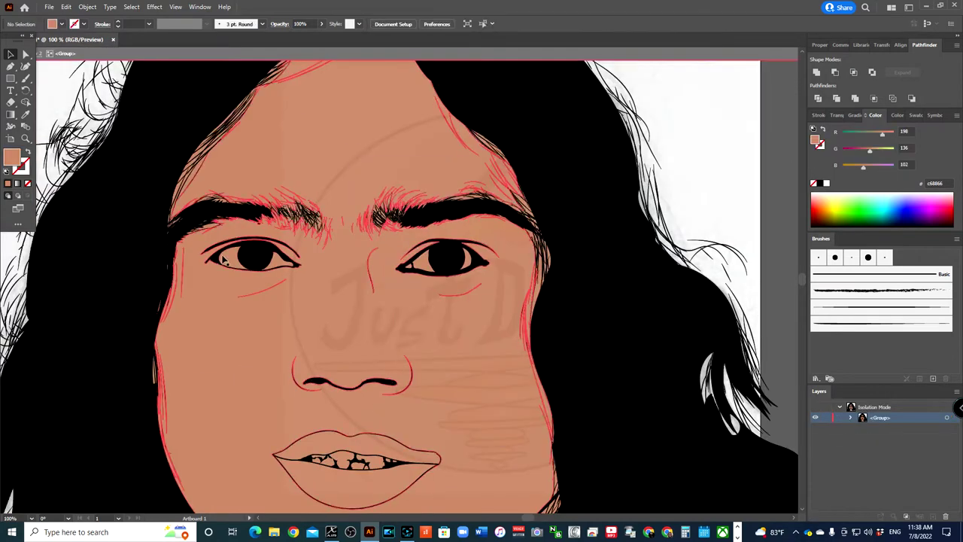
{"action": "scroll", "coordinate": [323, 451], "scroll_direction": "up", "scroll_amount": 4}
{"action": "left_click", "coordinate": [451, 284]}
{"action": "left_click", "coordinate": [826, 183]}
{"action": "double_click", "coordinate": [12, 156]}
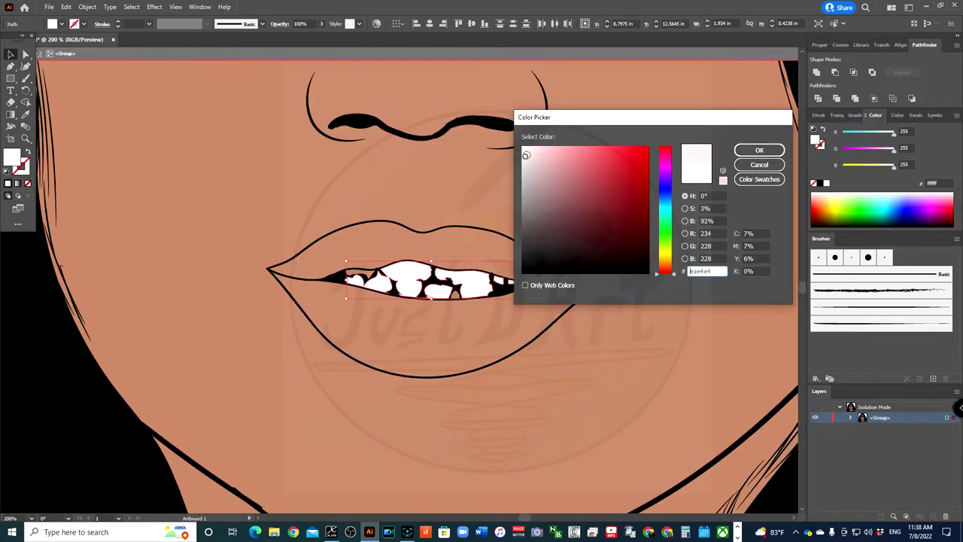
{"action": "left_click", "coordinate": [758, 150]}
{"action": "scroll", "coordinate": [497, 295], "scroll_direction": "up", "scroll_amount": 2}
{"action": "key", "text": "ctrl+shift+a"}
Fill the lips with a skin tone and the lower lip pink.
{"action": "left_click", "coordinate": [497, 295]}
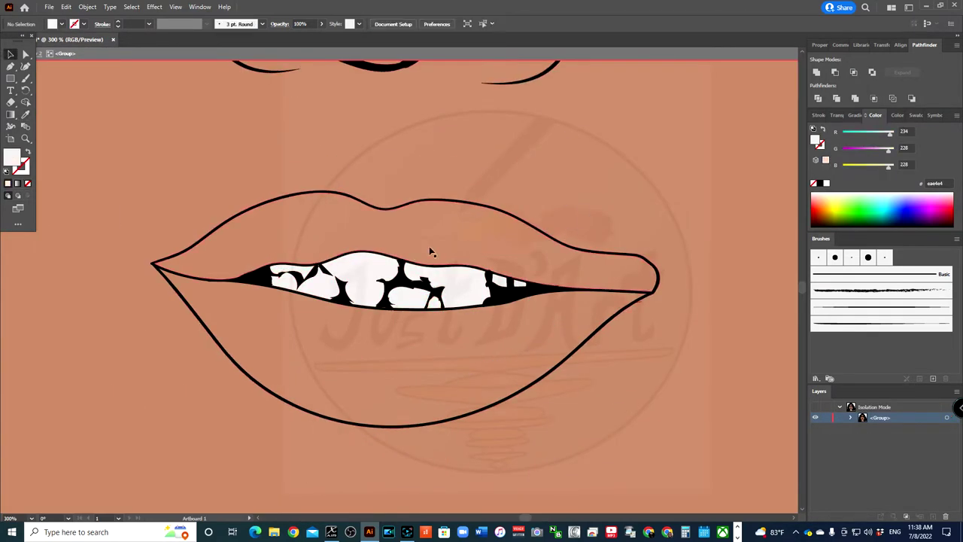
{"action": "double_click", "coordinate": [11, 156]}
{"action": "left_click", "coordinate": [757, 151]}
{"action": "double_click", "coordinate": [11, 156]}
{"action": "left_click", "coordinate": [759, 150]}
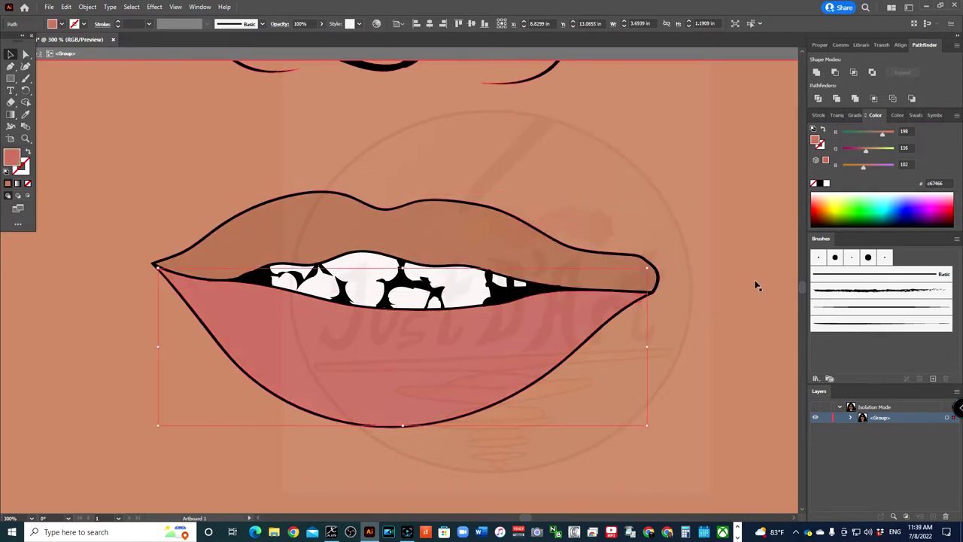
{"action": "scroll", "coordinate": [754, 282], "scroll_direction": "down", "scroll_amount": 4}
{"action": "double_click", "coordinate": [11, 156]}
{"action": "left_click", "coordinate": [591, 189]}
{"action": "left_click", "coordinate": [759, 151]}
Make Layer 2 the working layer, creating Layer 2 copy 2 and Layer 5.
{"action": "scroll", "coordinate": [733, 316], "scroll_direction": "up", "scroll_amount": 2}
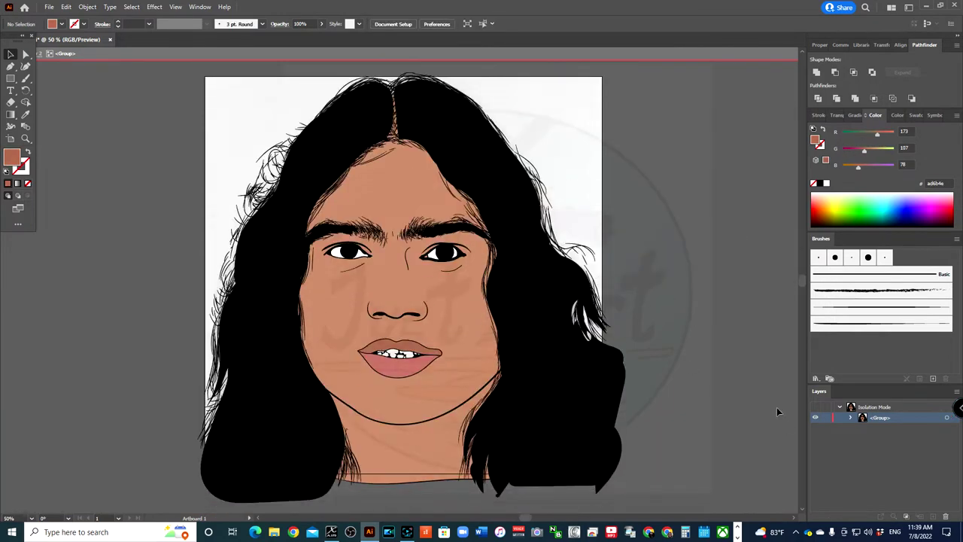
{"action": "double_click", "coordinate": [777, 407]}
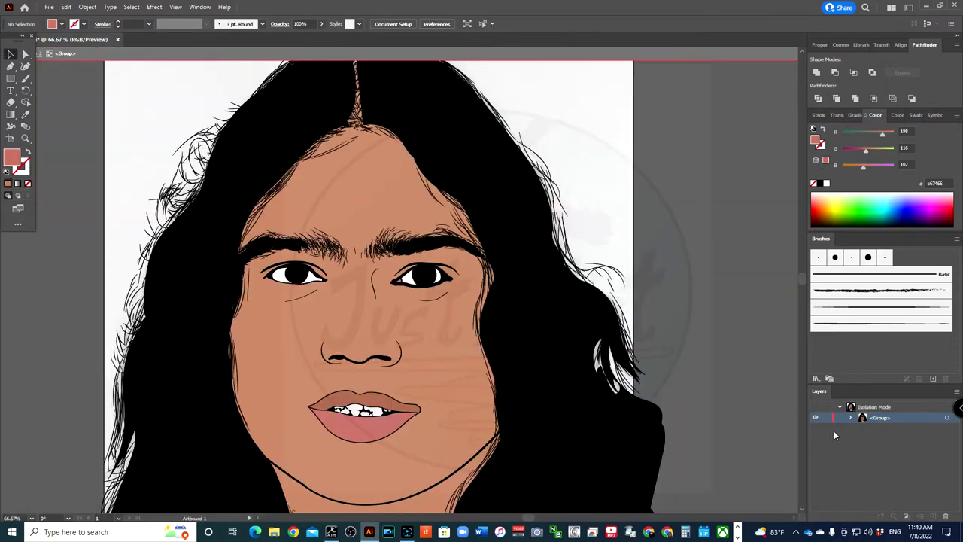
{"action": "left_click", "coordinate": [868, 427]}
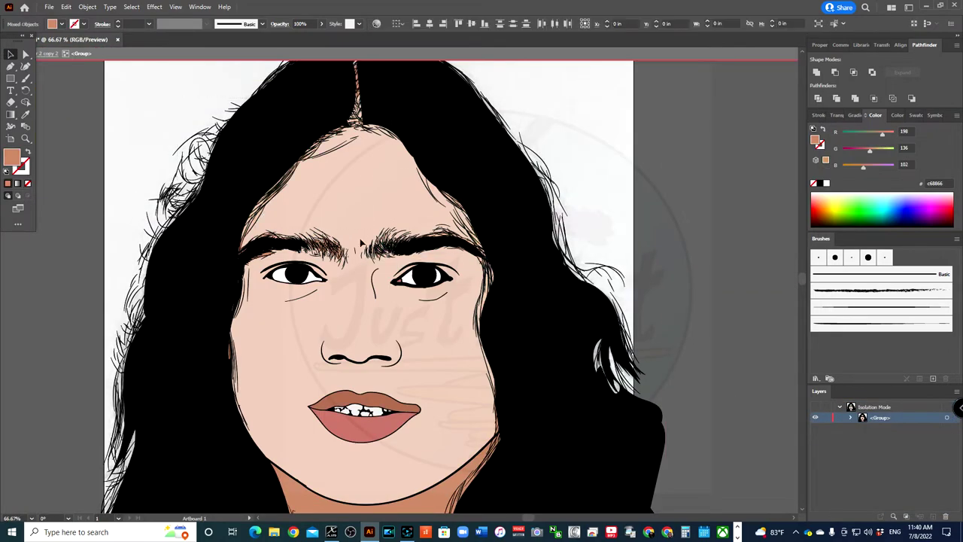
{"action": "scroll", "coordinate": [262, 338], "scroll_direction": "down", "scroll_amount": 3}
{"action": "double_click", "coordinate": [316, 320]}
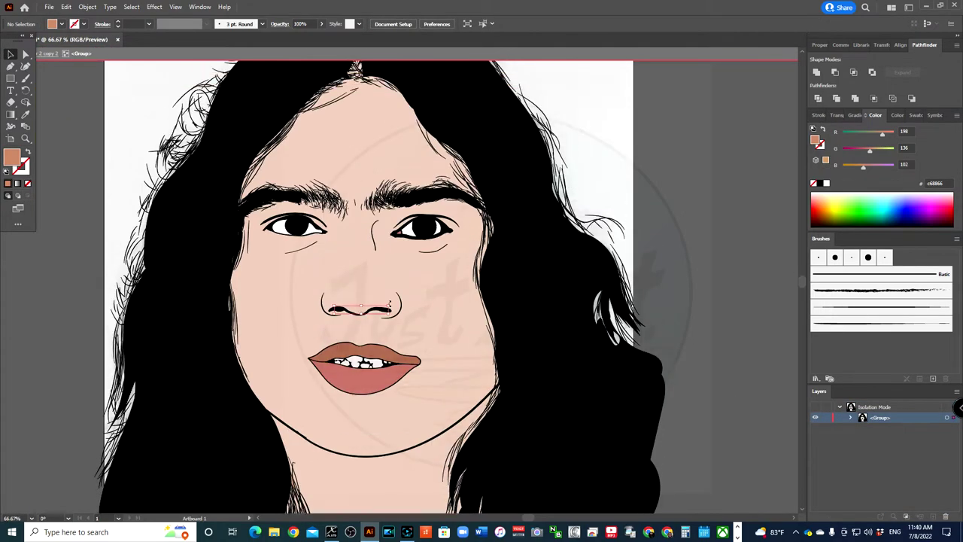
{"action": "scroll", "coordinate": [305, 329], "scroll_direction": "up", "scroll_amount": 5}
{"action": "key", "text": "Escape"}
{"action": "scroll", "coordinate": [189, 305], "scroll_direction": "down", "scroll_amount": 3}
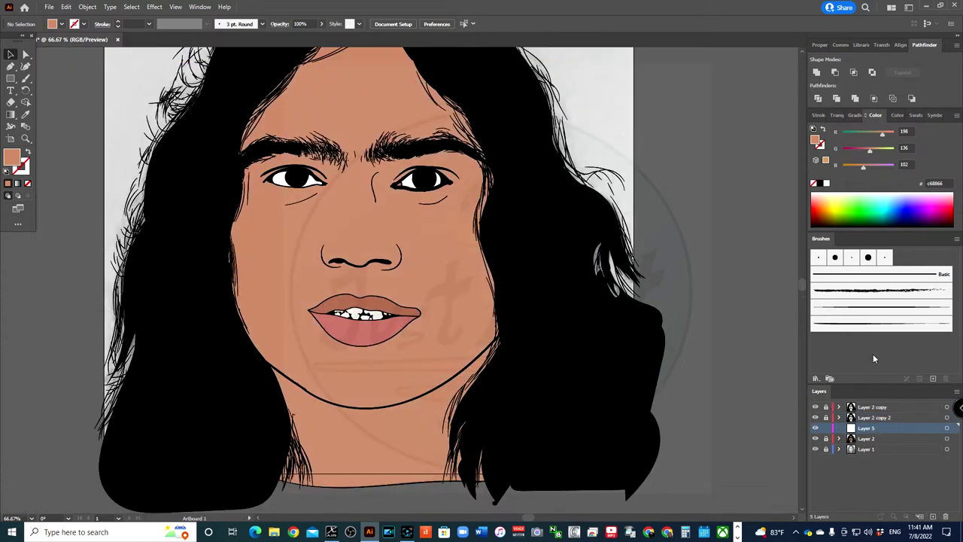
Hide the skin fill and Image Trace the Layer 1 reference photo with the 3 Colors preset.
{"action": "left_click", "coordinate": [815, 438]}
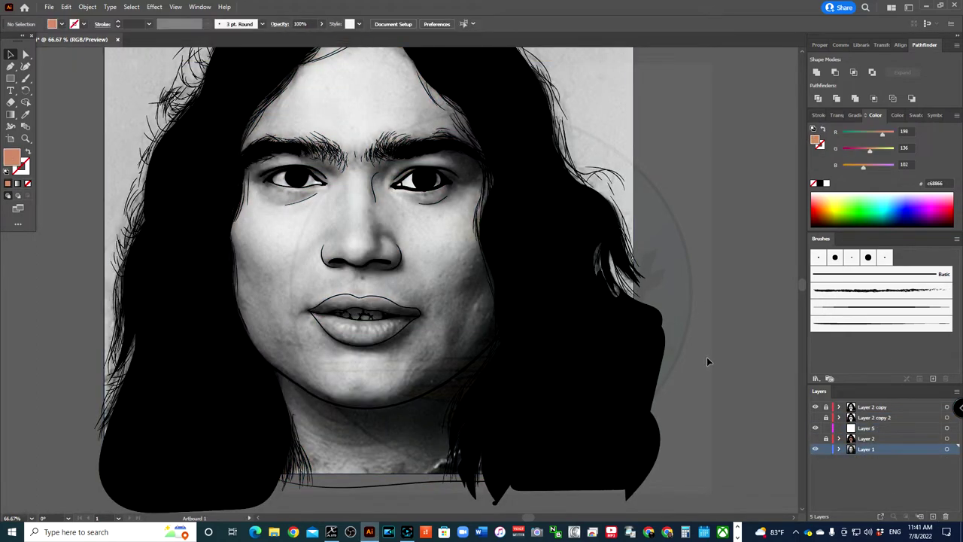
{"action": "left_click", "coordinate": [946, 438]}
{"action": "left_click", "coordinate": [229, 24]}
{"action": "left_click", "coordinate": [256, 111]}
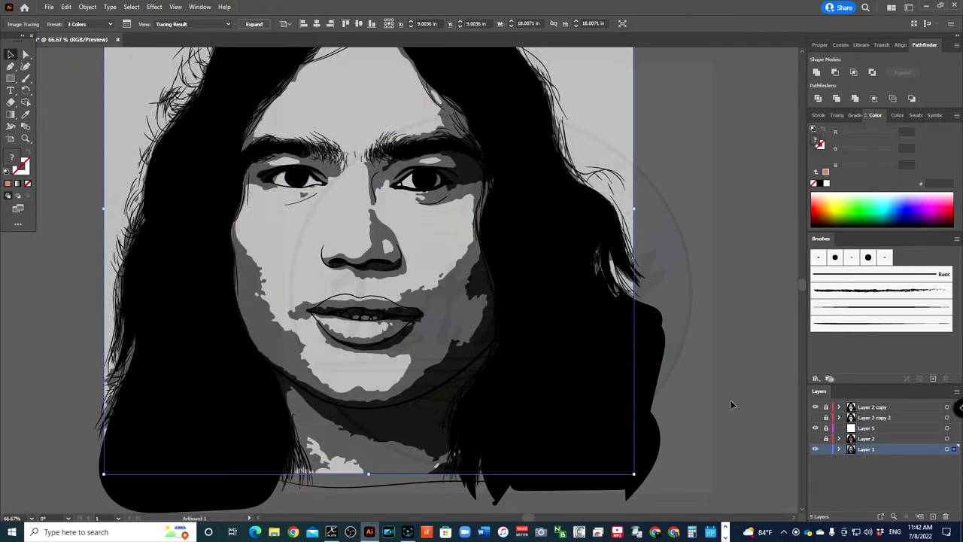
{"action": "left_click", "coordinate": [885, 440]}
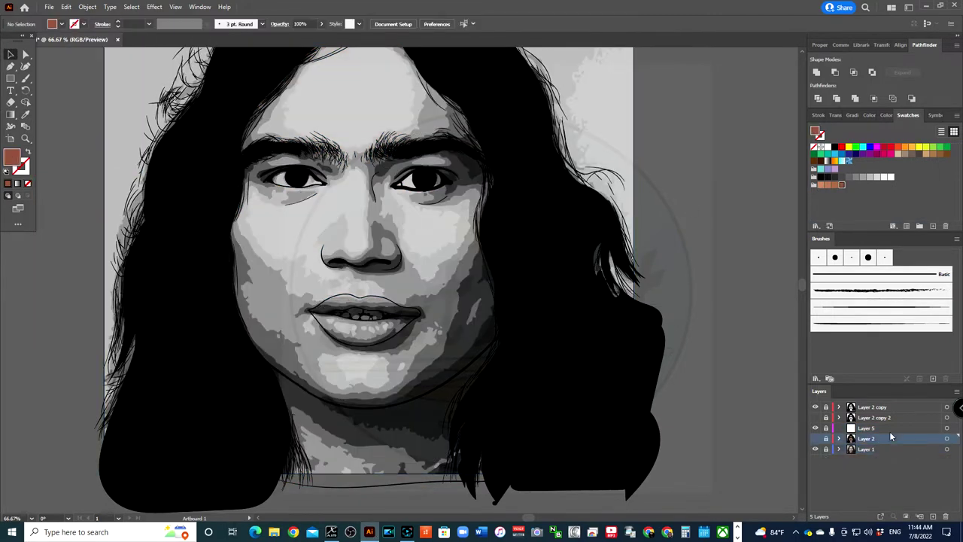
On Layer 5, set the fill to dark brown-red and switch to the Blob Brush.
{"action": "left_click", "coordinate": [890, 428]}
{"action": "double_click", "coordinate": [12, 157]}
{"action": "key", "text": "Return"}
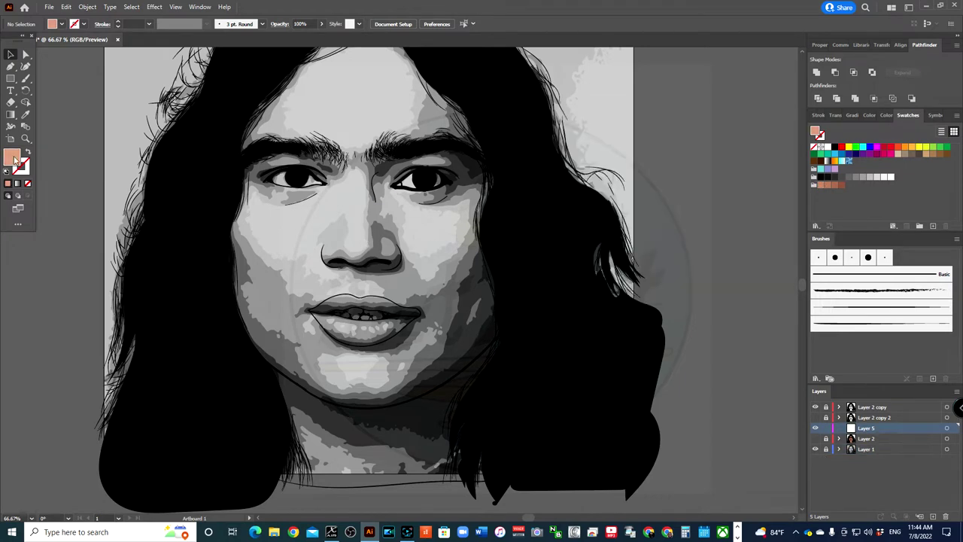
{"action": "left_click", "coordinate": [832, 186]}
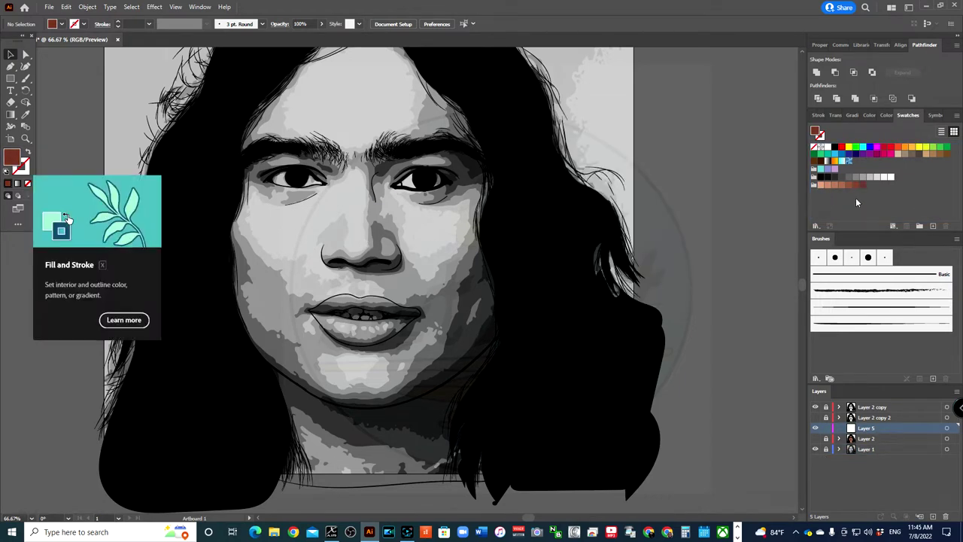
{"action": "key", "text": "b"}
Paint red-brown shadows along the cheek, jaw, right cheek and both hairline sides.
{"action": "key", "text": "ctrl+plus"}
{"action": "key", "text": "ctrl+plus"}
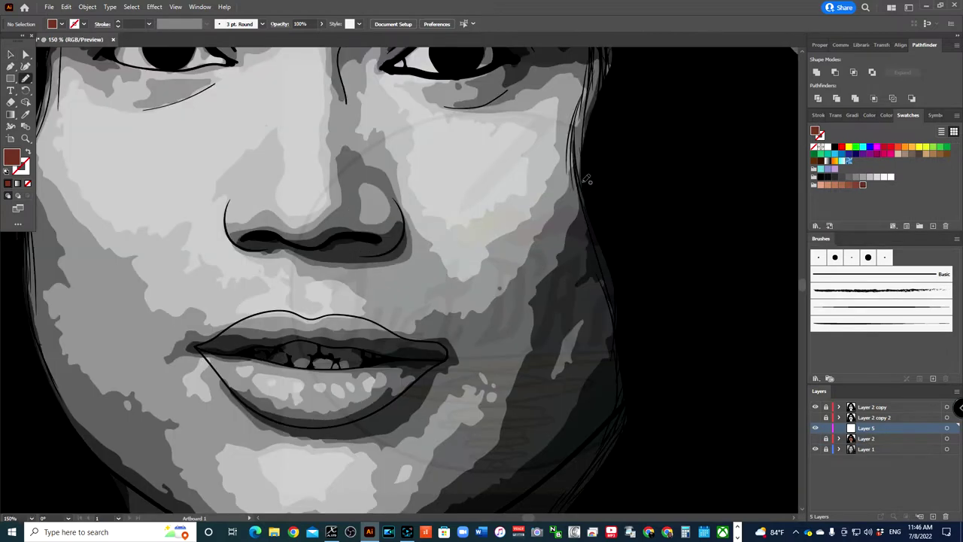
{"action": "left_click_drag", "start_coordinate": [571, 359], "coordinate": [520, 388]}
{"action": "key", "text": "ctrl+minus"}
{"action": "key", "text": "ctrl+minus"}
{"action": "left_click_drag", "start_coordinate": [496, 298], "coordinate": [354, 414]}
{"action": "left_click_drag", "start_coordinate": [453, 458], "coordinate": [450, 473]}
{"action": "left_click_drag", "start_coordinate": [499, 307], "coordinate": [481, 245]}
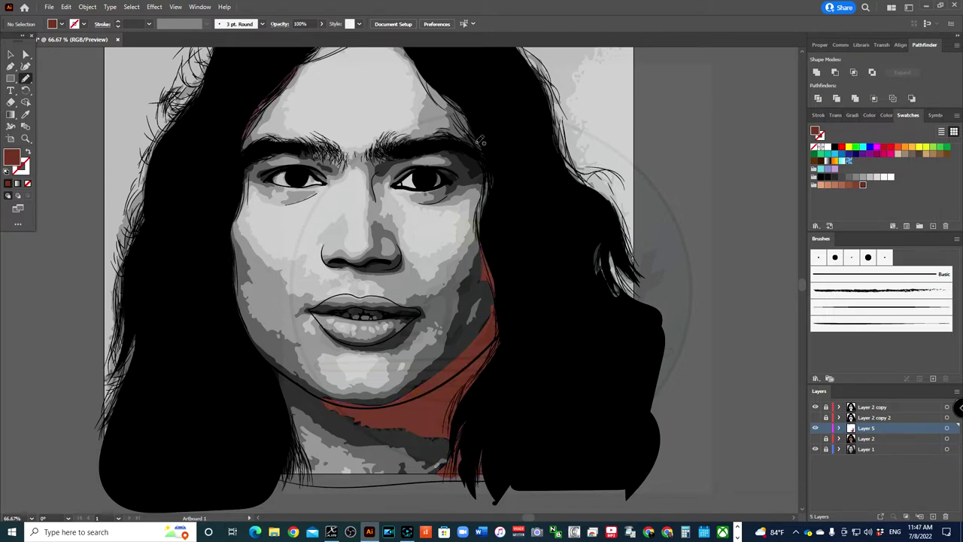
{"action": "left_click_drag", "start_coordinate": [474, 143], "coordinate": [506, 182]}
{"action": "left_click_drag", "start_coordinate": [256, 128], "coordinate": [248, 170]}
On a new layer, shade the right cheek, jawline, neck, above both eyes and the right eyelid.
{"action": "key", "text": "ctrl+l"}
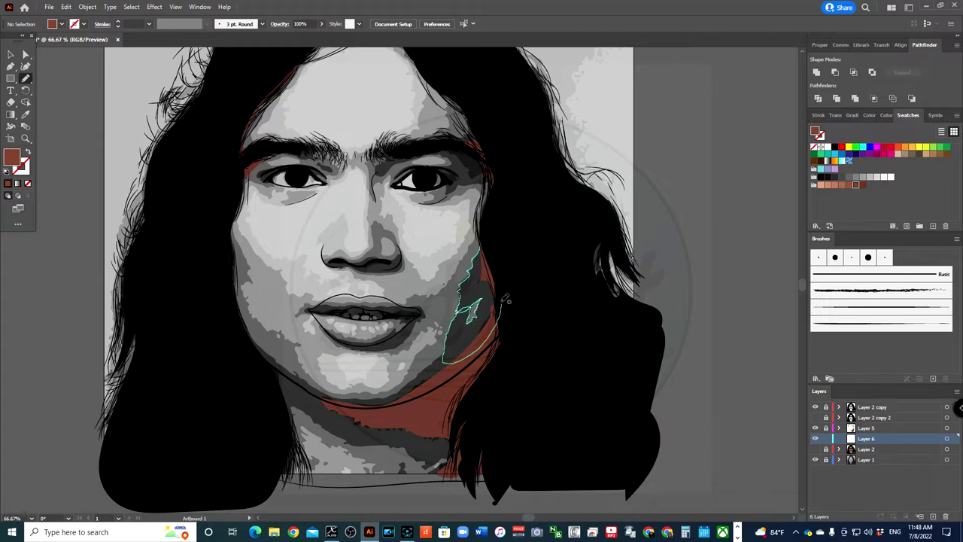
{"action": "left_click_drag", "start_coordinate": [478, 312], "coordinate": [451, 354]}
{"action": "left_click_drag", "start_coordinate": [328, 390], "coordinate": [329, 392]}
{"action": "left_click_drag", "start_coordinate": [269, 470], "coordinate": [302, 434]}
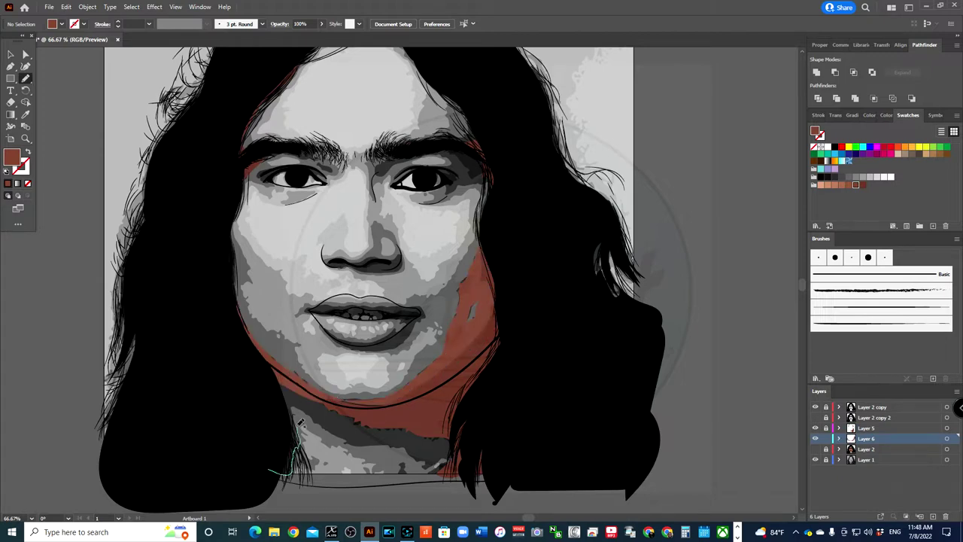
{"action": "left_click_drag", "start_coordinate": [413, 453], "coordinate": [432, 462]}
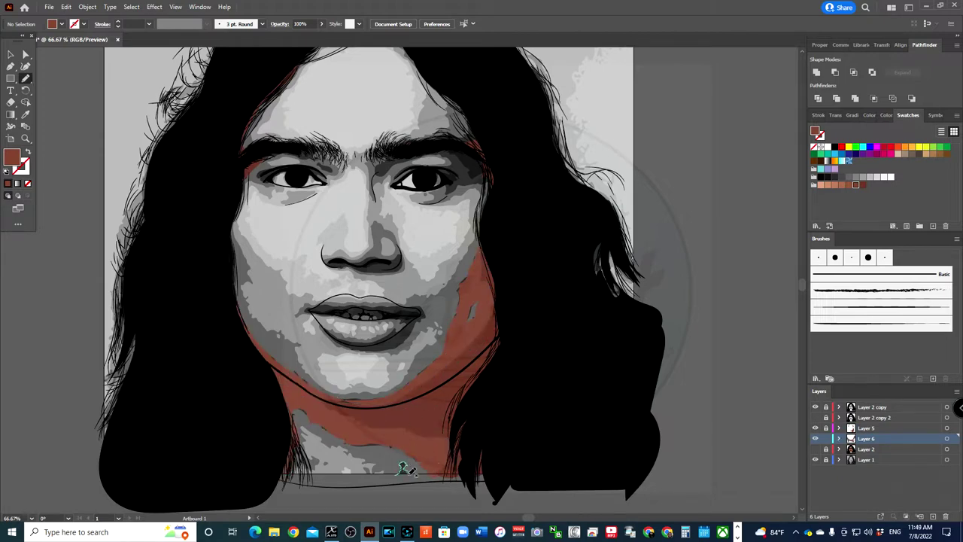
{"action": "left_click_drag", "start_coordinate": [377, 167], "coordinate": [485, 181]}
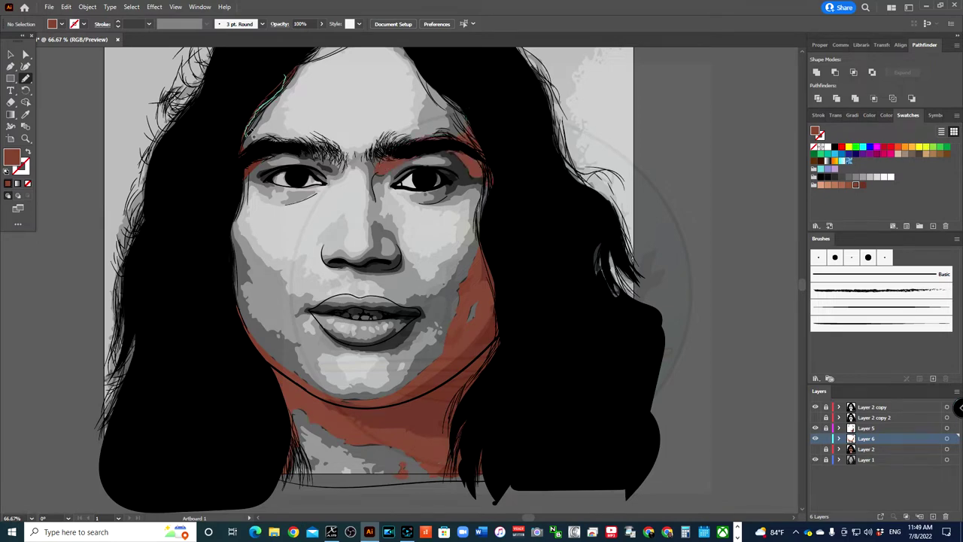
{"action": "left_click_drag", "start_coordinate": [264, 167], "coordinate": [322, 172]}
{"action": "left_click_drag", "start_coordinate": [449, 175], "coordinate": [461, 167]}
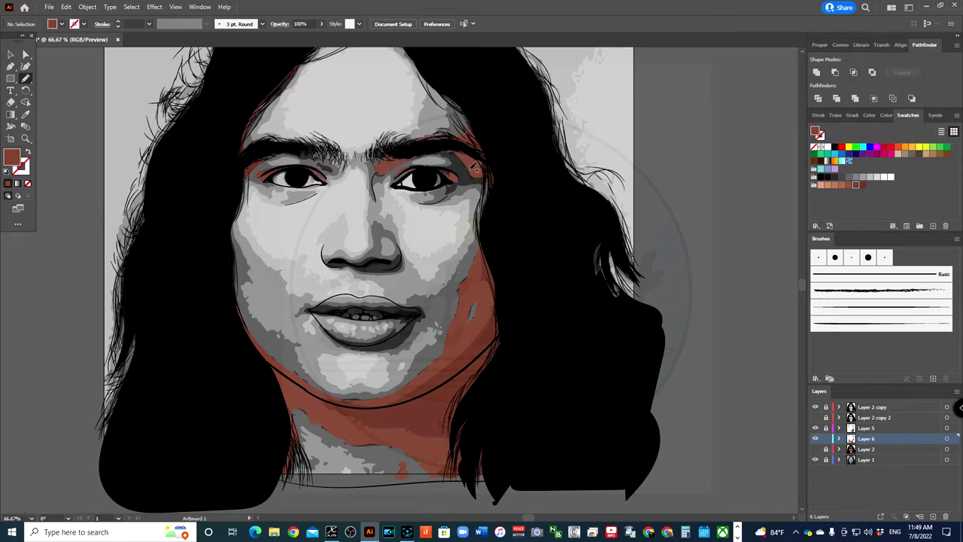
{"action": "key", "text": "ctrl+plus"}
{"action": "key", "text": "ctrl+plus"}
{"action": "key", "text": "ctrl+plus"}
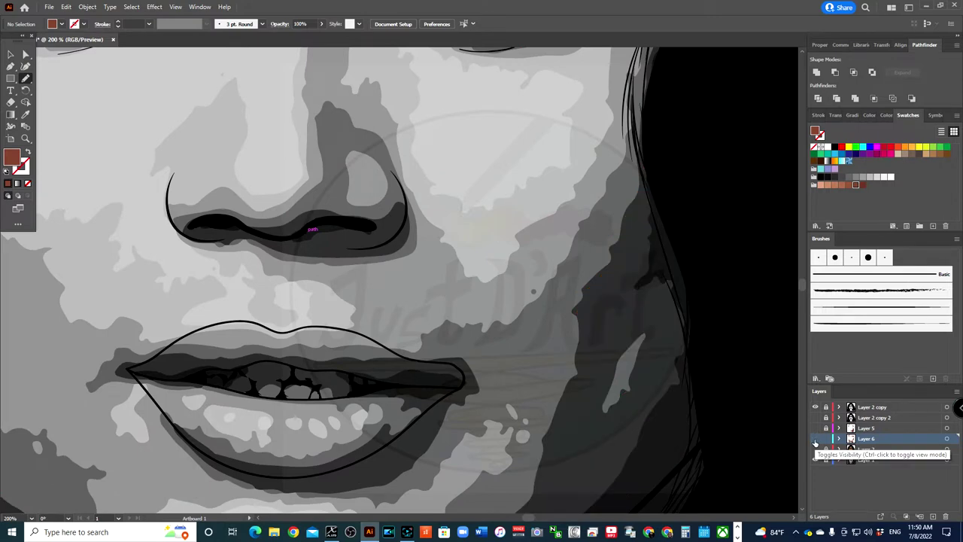
Paint red-brown inside both nostrils, around the lip corners and into the right cheek notch.
{"action": "left_click", "coordinate": [858, 429]}
{"action": "left_click_drag", "start_coordinate": [295, 233], "coordinate": [367, 228]}
{"action": "mouse_move", "coordinate": [241, 227]}
{"action": "left_mouse_down"}
{"action": "mouse_move", "coordinate": [188, 227]}
{"action": "mouse_move", "coordinate": [197, 219]}
{"action": "left_mouse_up"}
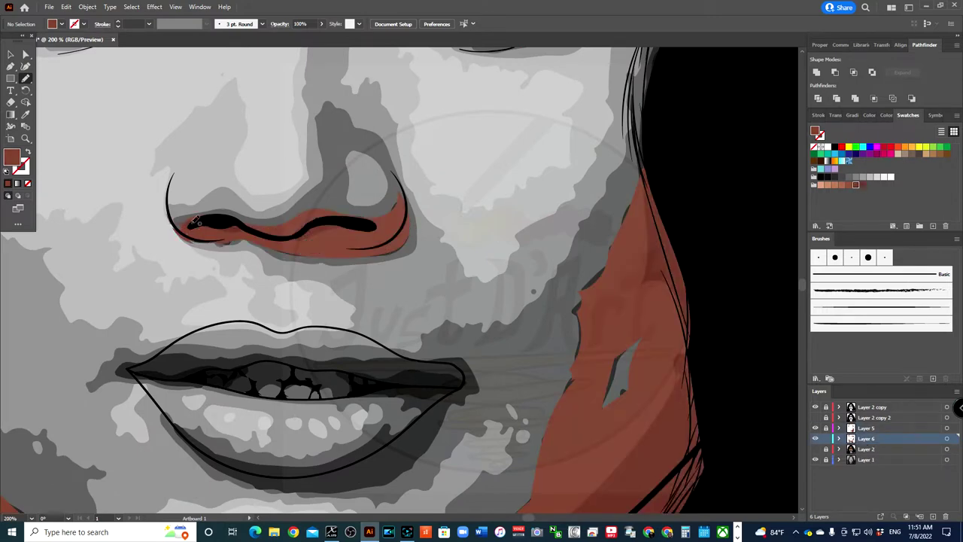
{"action": "scroll", "coordinate": [154, 427], "scroll_direction": "down", "scroll_amount": 3}
{"action": "left_click_drag", "start_coordinate": [423, 275], "coordinate": [362, 395]}
{"action": "mouse_move", "coordinate": [174, 340]}
{"action": "left_mouse_down"}
{"action": "mouse_move", "coordinate": [203, 371]}
{"action": "mouse_move", "coordinate": [442, 329]}
{"action": "left_mouse_up"}
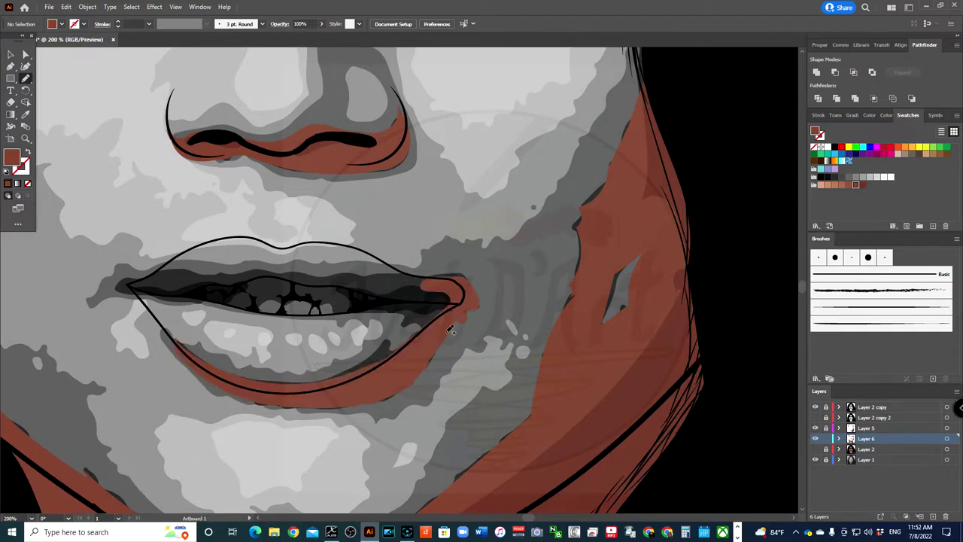
{"action": "left_click_drag", "start_coordinate": [585, 182], "coordinate": [574, 264]}
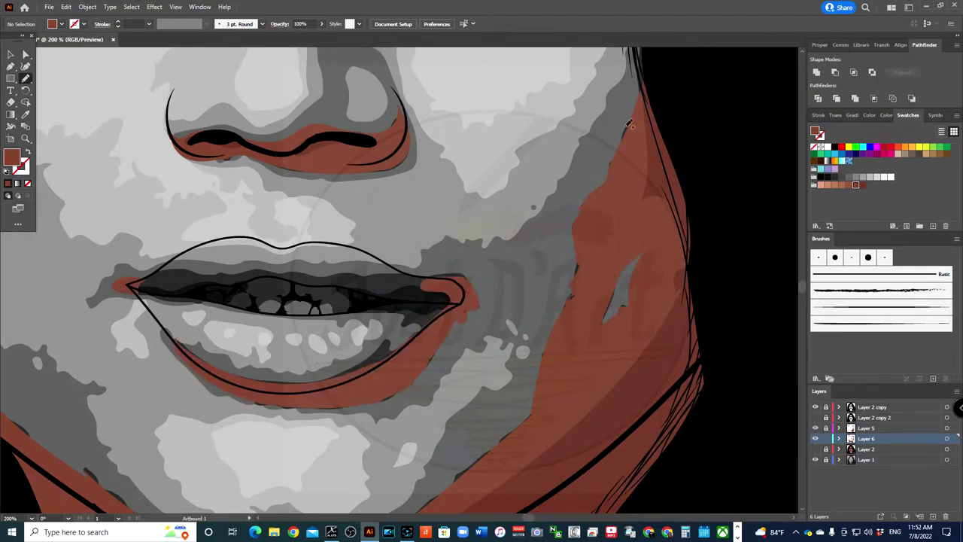
{"action": "scroll", "coordinate": [226, 258], "scroll_direction": "down", "scroll_amount": 5}
{"action": "key", "text": "ctrl+minus"}
{"action": "key", "text": "ctrl+minus"}
{"action": "key", "text": "ctrl+minus"}
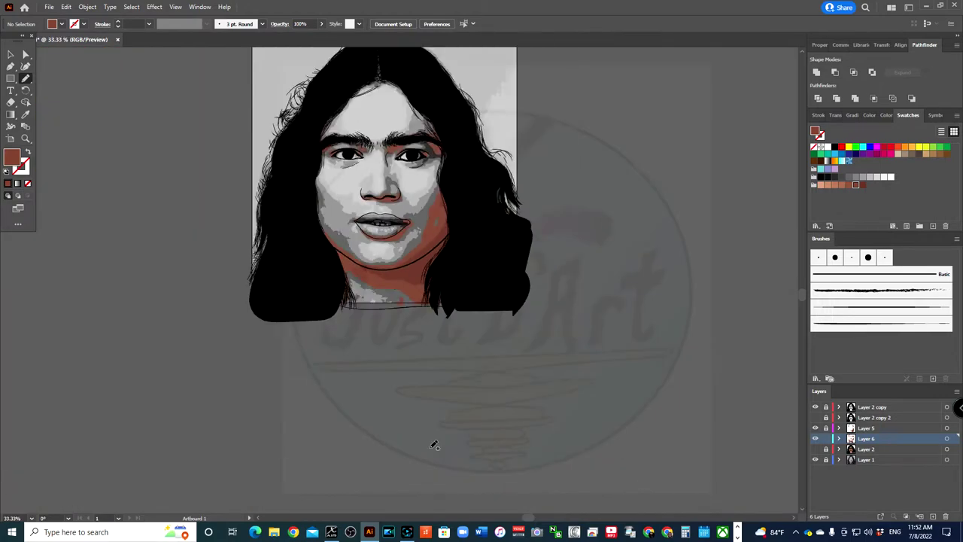
{"action": "key", "text": "ctrl+plus"}
{"action": "key", "text": "ctrl+plus"}
{"action": "key", "text": "ctrl+plus"}
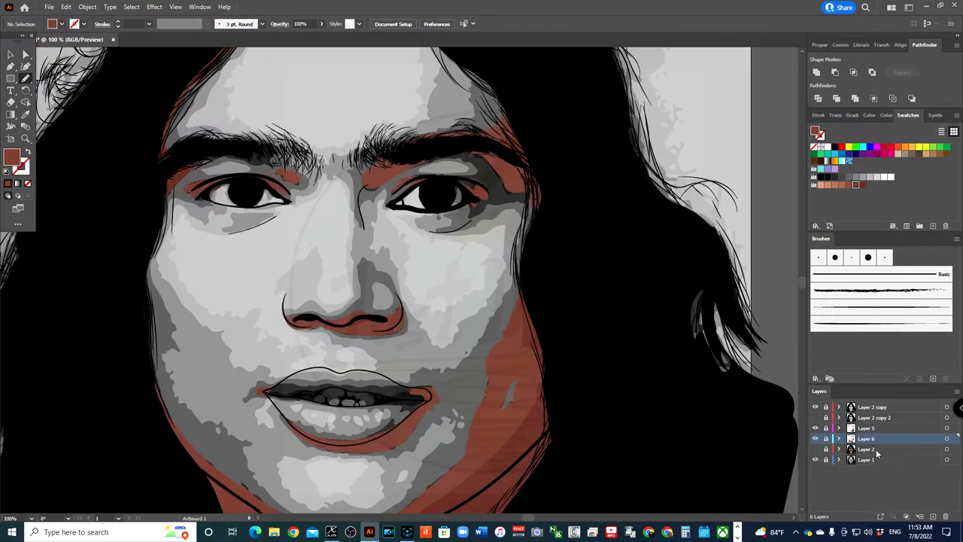
On a new layer, paint red along the left cheek edge and the right eye's outer corner.
{"action": "left_click", "coordinate": [876, 449]}
{"action": "key", "text": "ctrl+l"}
{"action": "scroll", "coordinate": [307, 125], "scroll_direction": "down", "scroll_amount": 5}
{"action": "scroll", "coordinate": [307, 125], "scroll_direction": "up", "scroll_amount": 5}
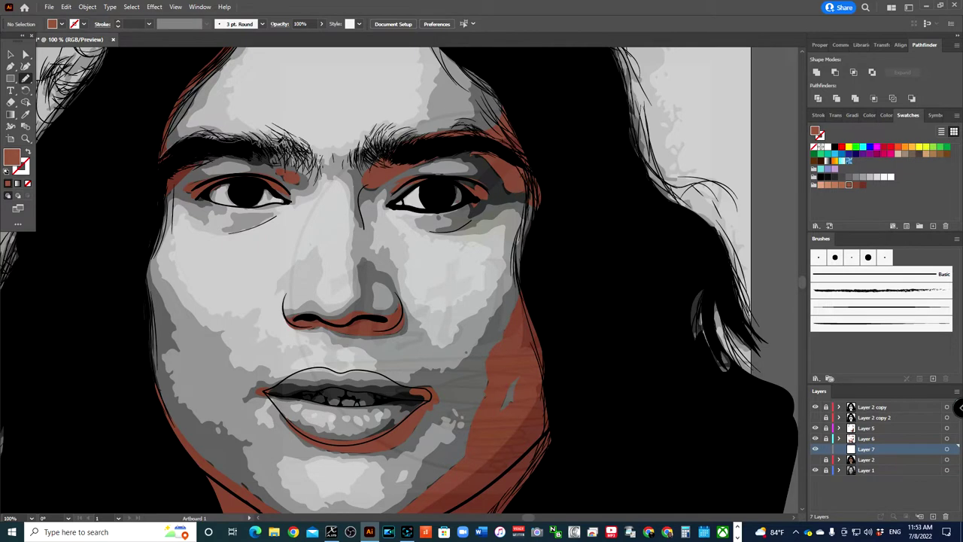
{"action": "left_click_drag", "start_coordinate": [148, 280], "coordinate": [154, 388]}
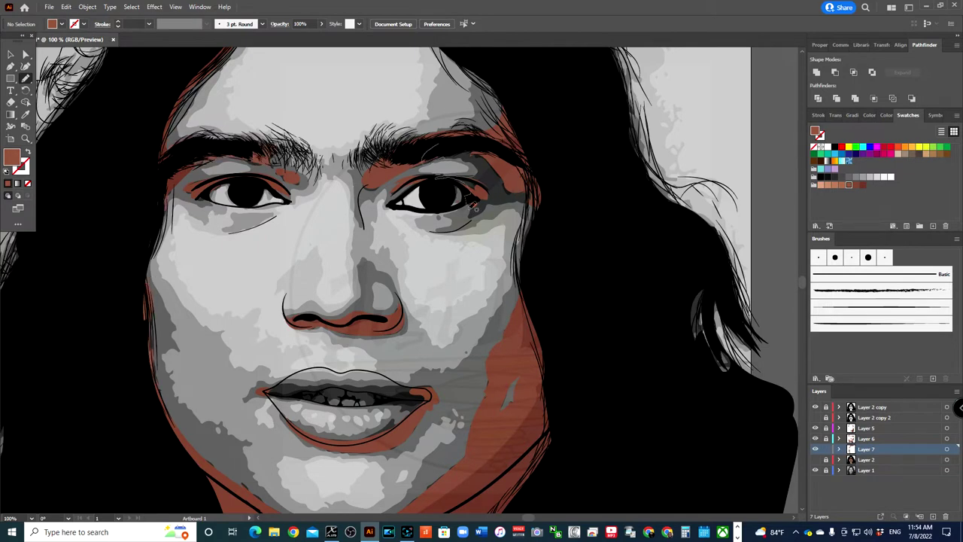
{"action": "left_click_drag", "start_coordinate": [471, 202], "coordinate": [509, 202]}
Save the document and add another new layer for the skin tone.
{"action": "scroll", "coordinate": [170, 278], "scroll_direction": "up", "scroll_amount": 5}
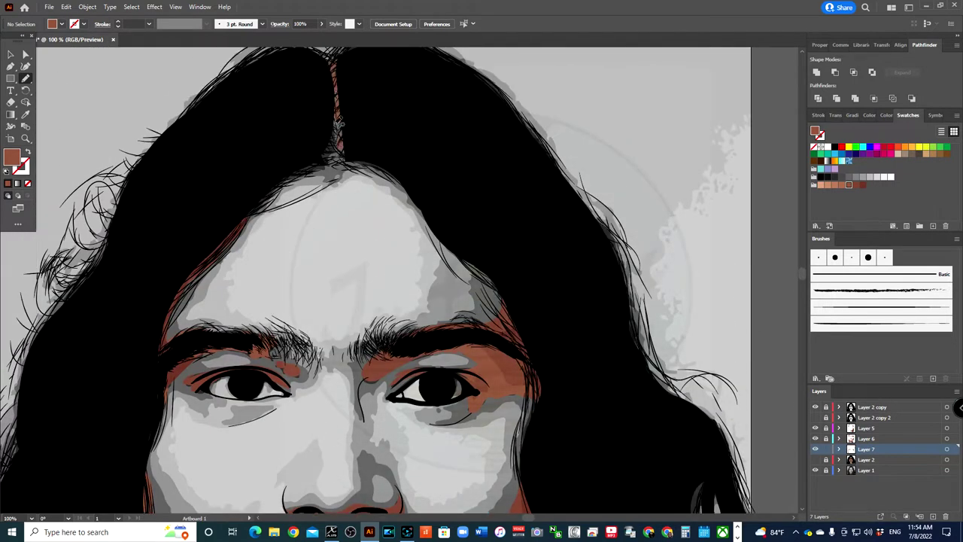
{"action": "scroll", "coordinate": [384, 153], "scroll_direction": "down", "scroll_amount": 5}
{"action": "key", "text": "ctrl+s"}
{"action": "scroll", "coordinate": [452, 301], "scroll_direction": "down", "scroll_amount": 5}
{"action": "key", "text": "ctrl+l"}
{"action": "scroll", "coordinate": [542, 354], "scroll_direction": "up", "scroll_amount": 3}
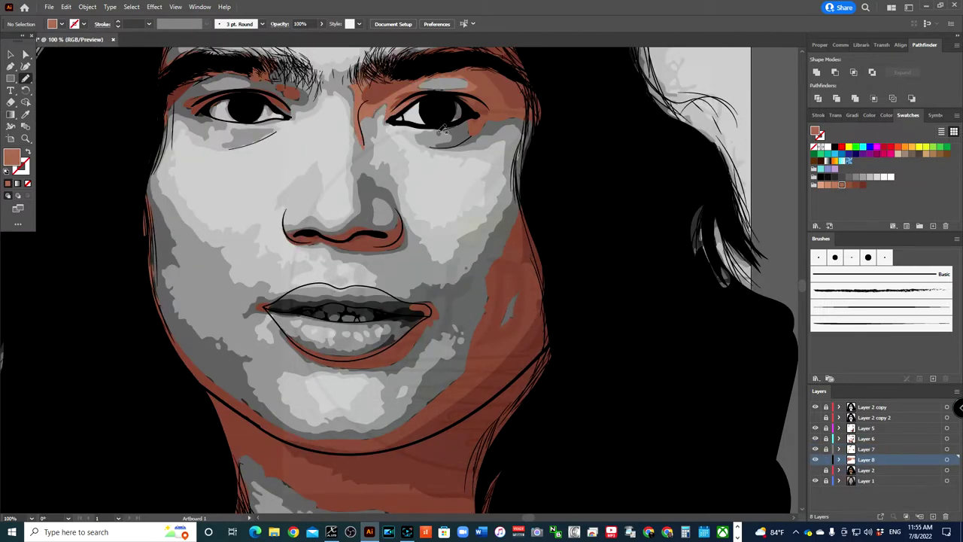
Undo the right-cheek stroke and the recent strokes over the cheek, chin and neck patches.
{"action": "left_click_drag", "start_coordinate": [522, 138], "coordinate": [510, 207]}
{"action": "key", "text": "ctrl+z"}
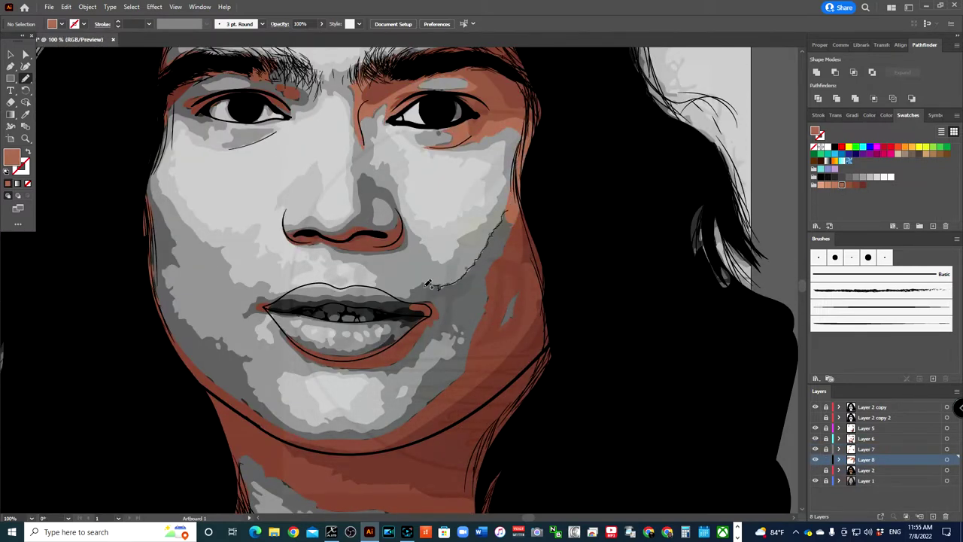
{"action": "key", "text": "ctrl+z"}
{"action": "key", "text": "ctrl+z"}
{"action": "key", "text": "ctrl+z"}
{"action": "key", "text": "ctrl+z"}
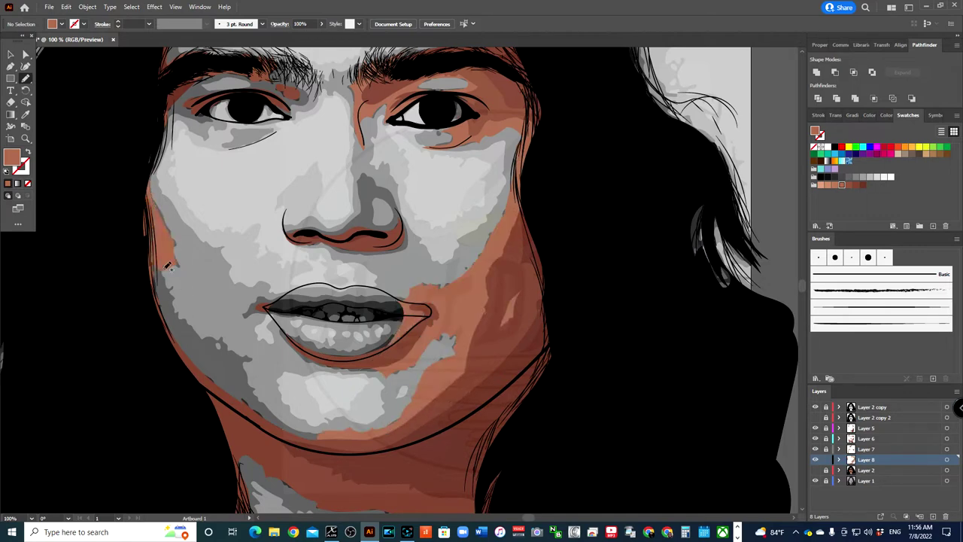
{"action": "key", "text": "ctrl+z"}
{"action": "key", "text": "ctrl+z"}
{"action": "key", "text": "ctrl+z"}
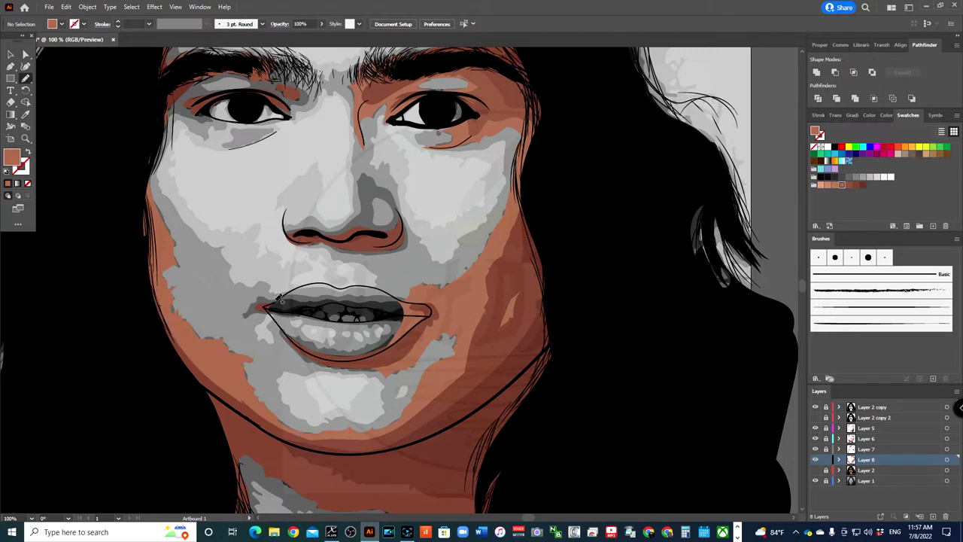
{"action": "scroll", "coordinate": [365, 252], "scroll_direction": "down", "scroll_amount": 3}
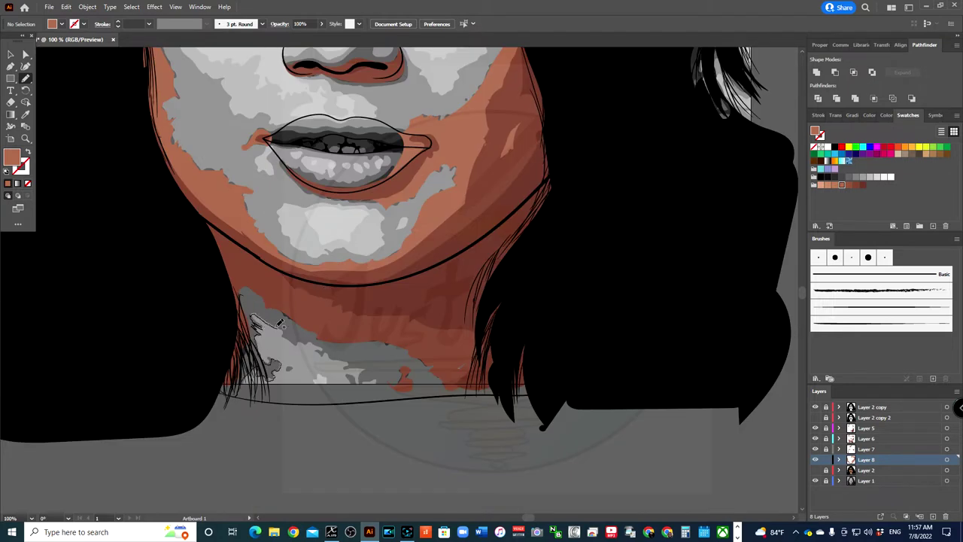
{"action": "key", "text": "ctrl+z"}
{"action": "key", "text": "ctrl+z"}
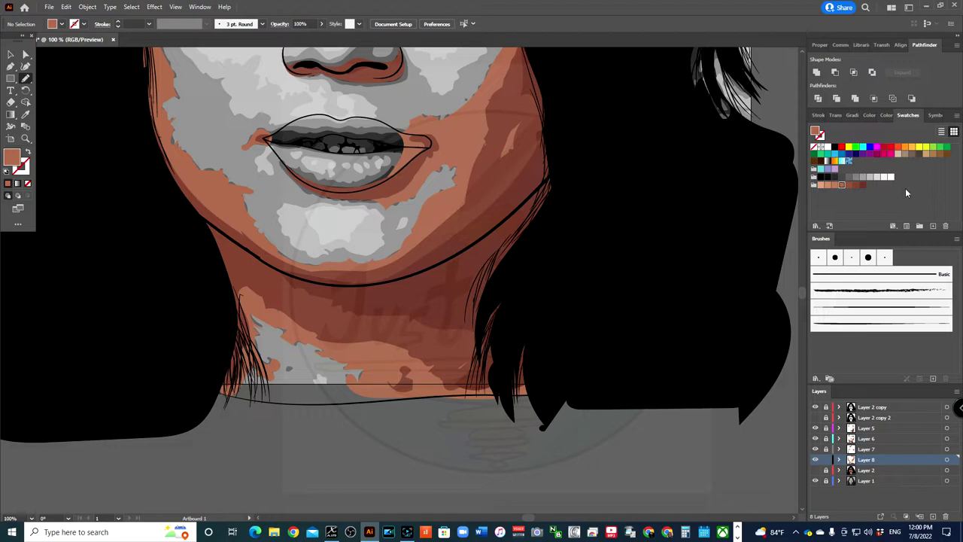
Paint orange skin over the nostril, nose top, lower nose, right nose edge and chin spots.
{"action": "key", "text": "ctrl+0"}
{"action": "left_click", "coordinate": [816, 465]}
{"action": "key", "text": "ctrl+1"}
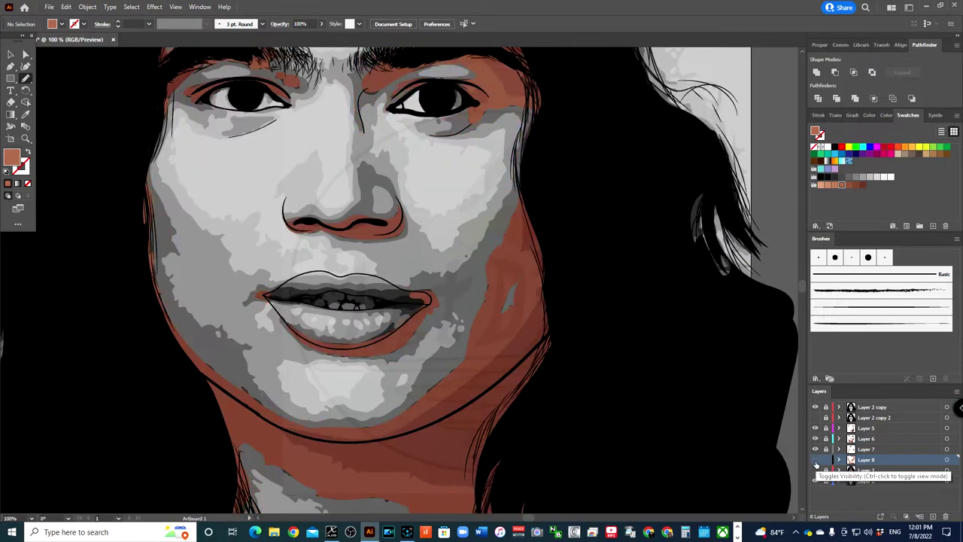
{"action": "key", "text": "ctrl+plus"}
{"action": "key", "text": "ctrl+plus"}
{"action": "key", "text": "ctrl+plus"}
{"action": "left_click_drag", "start_coordinate": [96, 218], "coordinate": [406, 218]}
{"action": "left_click_drag", "start_coordinate": [132, 264], "coordinate": [216, 286]}
{"action": "left_click_drag", "start_coordinate": [332, 296], "coordinate": [333, 296]}
{"action": "left_click_drag", "start_coordinate": [410, 203], "coordinate": [421, 286]}
{"action": "mouse_move", "coordinate": [286, 160]}
{"action": "left_mouse_down"}
{"action": "mouse_move", "coordinate": [328, 151]}
{"action": "mouse_move", "coordinate": [325, 162]}
{"action": "left_mouse_up"}
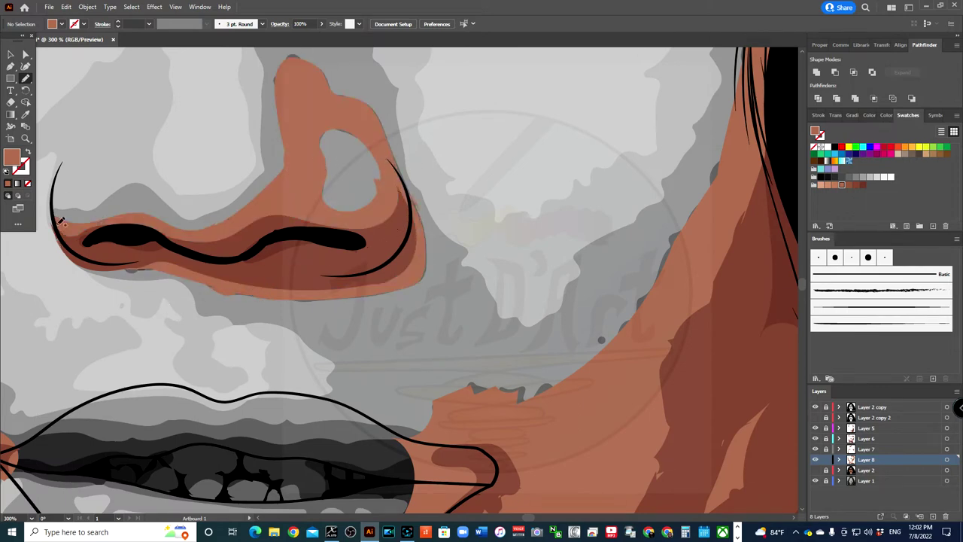
{"action": "left_click_drag", "start_coordinate": [466, 388], "coordinate": [527, 388]}
Paint orange around the left eye, into the right temple and along the hairline, then add Layer 9.
{"action": "key", "text": "ctrl+minus"}
{"action": "key", "text": "ctrl+minus"}
{"action": "key", "text": "ctrl+minus"}
{"action": "left_click", "coordinate": [815, 459]}
{"action": "key", "text": "ctrl+plus"}
{"action": "key", "text": "ctrl+plus"}
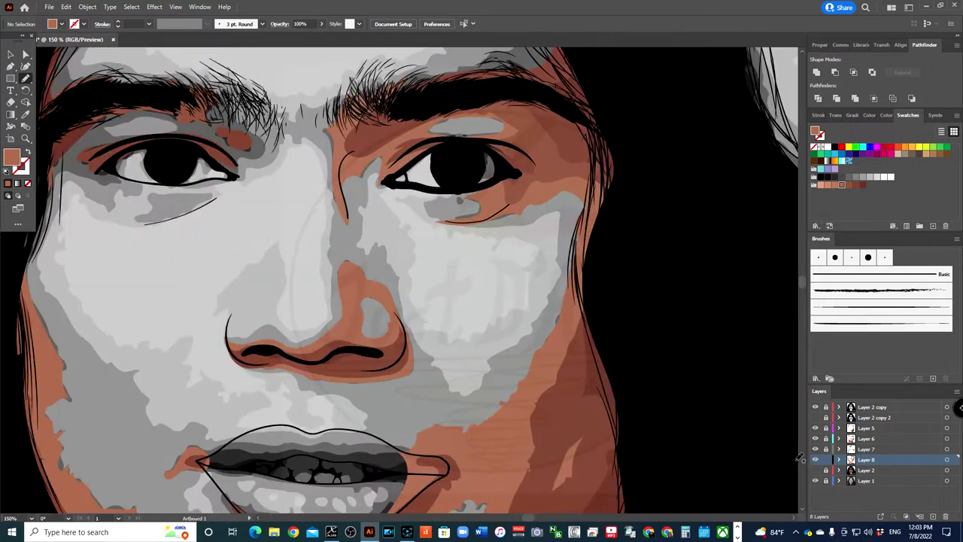
{"action": "left_click_drag", "start_coordinate": [117, 179], "coordinate": [51, 175]}
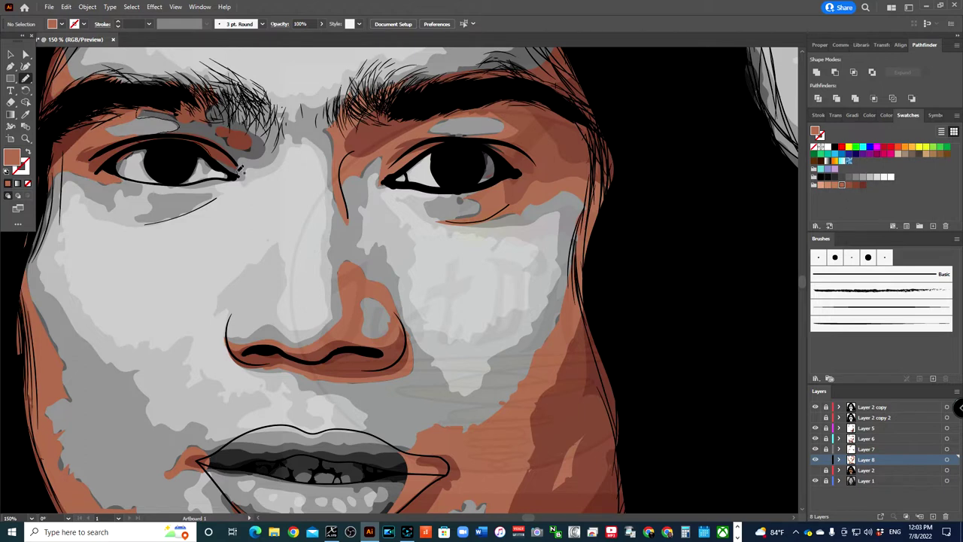
{"action": "left_click_drag", "start_coordinate": [138, 114], "coordinate": [140, 115]}
{"action": "scroll", "coordinate": [475, 220], "scroll_direction": "up", "scroll_amount": 3}
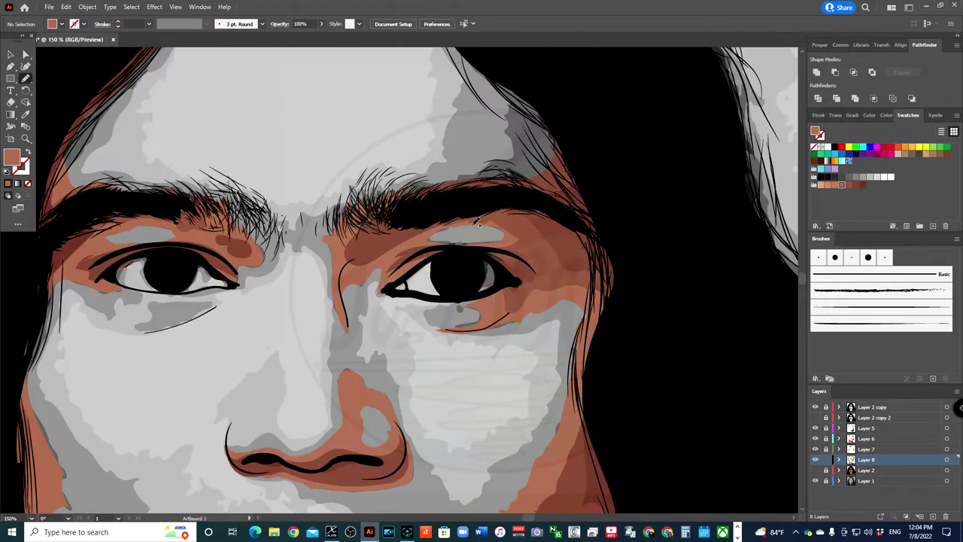
{"action": "left_click_drag", "start_coordinate": [452, 179], "coordinate": [516, 95]}
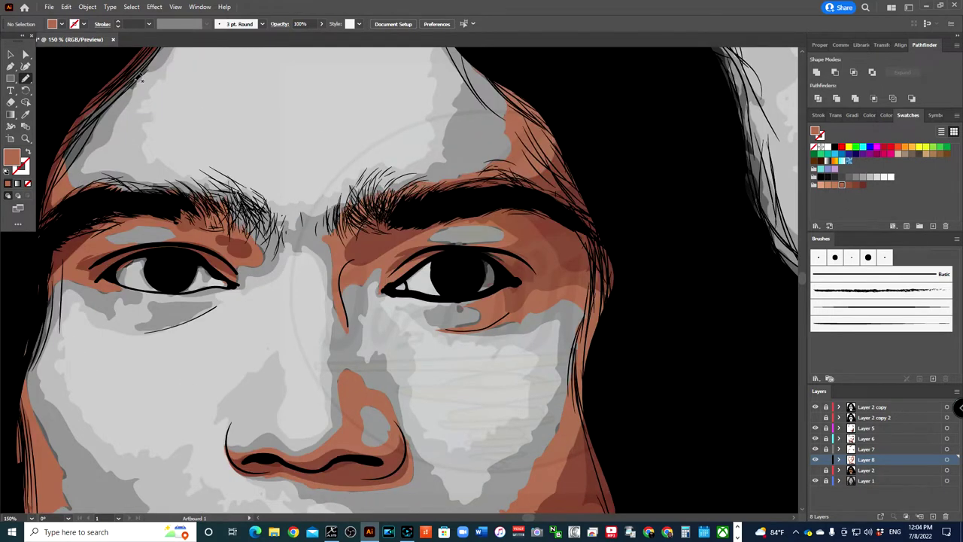
{"action": "scroll", "coordinate": [129, 250], "scroll_direction": "up", "scroll_amount": 5}
{"action": "left_click_drag", "start_coordinate": [192, 179], "coordinate": [297, 129]}
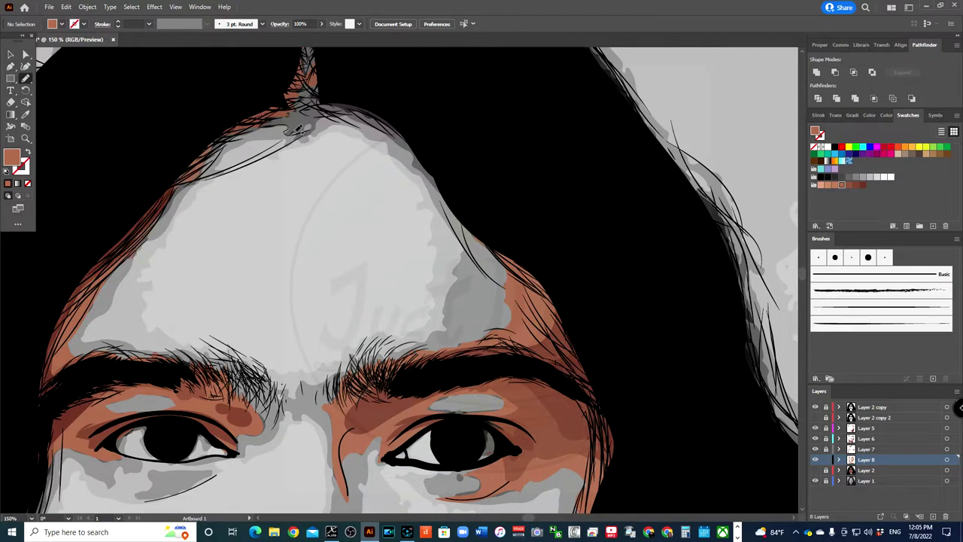
{"action": "scroll", "coordinate": [339, 113], "scroll_direction": "up", "scroll_amount": 2}
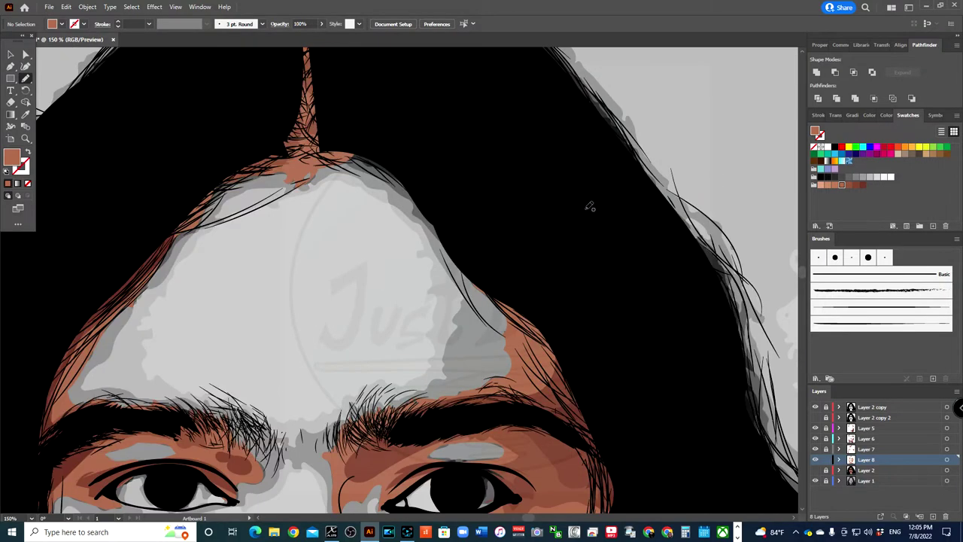
{"action": "scroll", "coordinate": [392, 164], "scroll_direction": "down", "scroll_amount": 10}
{"action": "scroll", "coordinate": [451, 301], "scroll_direction": "down", "scroll_amount": 3}
{"action": "left_click", "coordinate": [933, 516]}
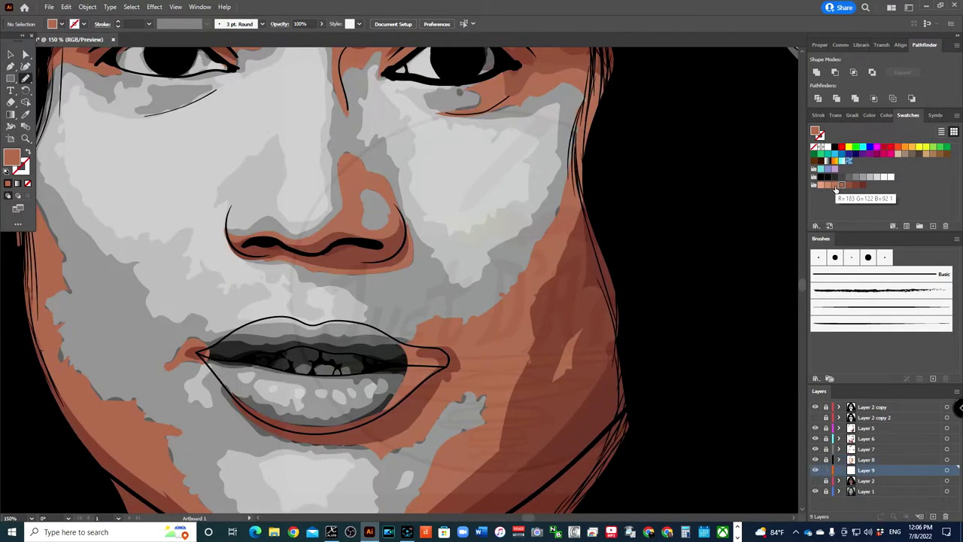
Paint orange skin tone over the grey on the right cheek, lower chin and left of the lips.
{"action": "scroll", "coordinate": [714, 187], "scroll_direction": "down", "scroll_amount": 2}
{"action": "left_click_drag", "start_coordinate": [493, 341], "coordinate": [435, 400]}
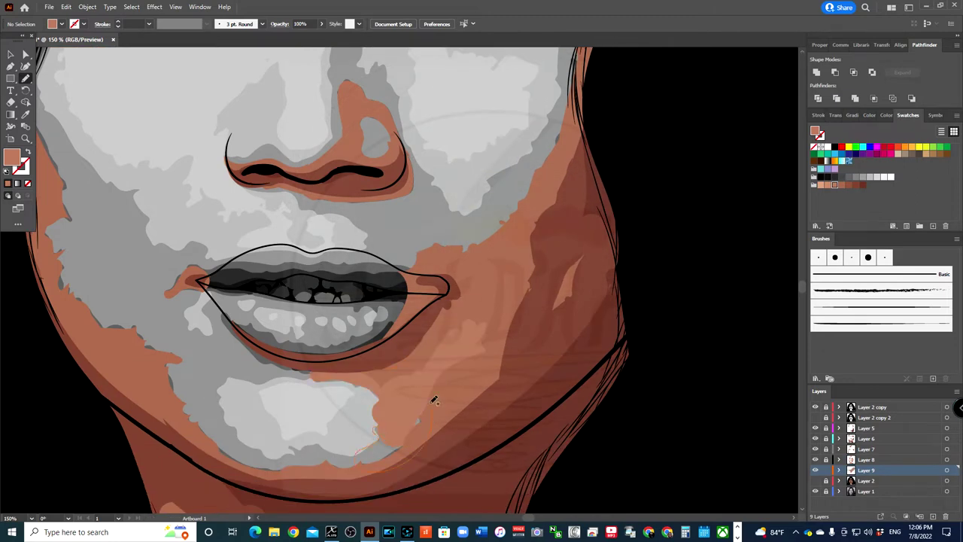
{"action": "left_click_drag", "start_coordinate": [354, 452], "coordinate": [306, 457]}
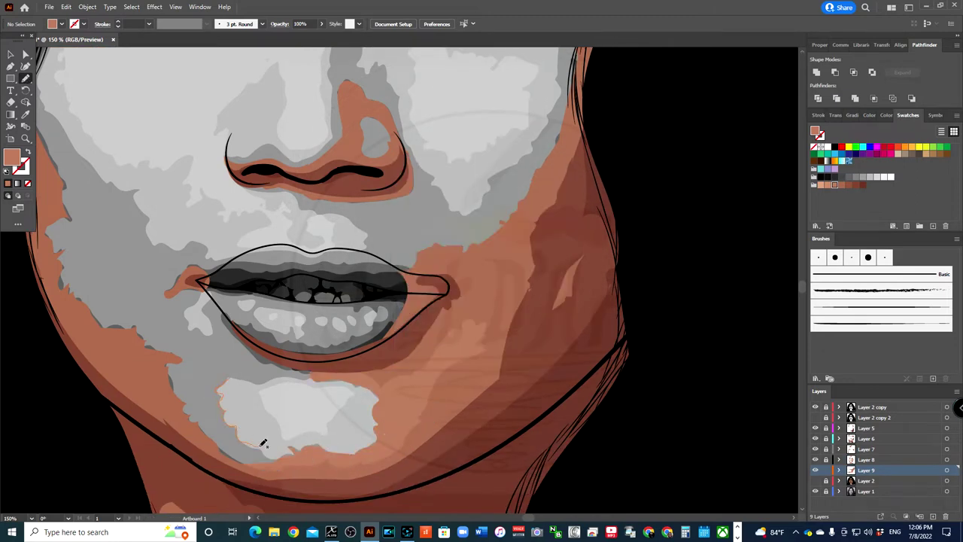
{"action": "left_click_drag", "start_coordinate": [231, 376], "coordinate": [229, 378]}
{"action": "left_click_drag", "start_coordinate": [184, 248], "coordinate": [121, 331]}
Cover the grey patches on the left cheek, above the lips and right of the nose.
{"action": "scroll", "coordinate": [151, 339], "scroll_direction": "up", "scroll_amount": 1}
{"action": "scroll", "coordinate": [150, 339], "scroll_direction": "left", "scroll_amount": 3}
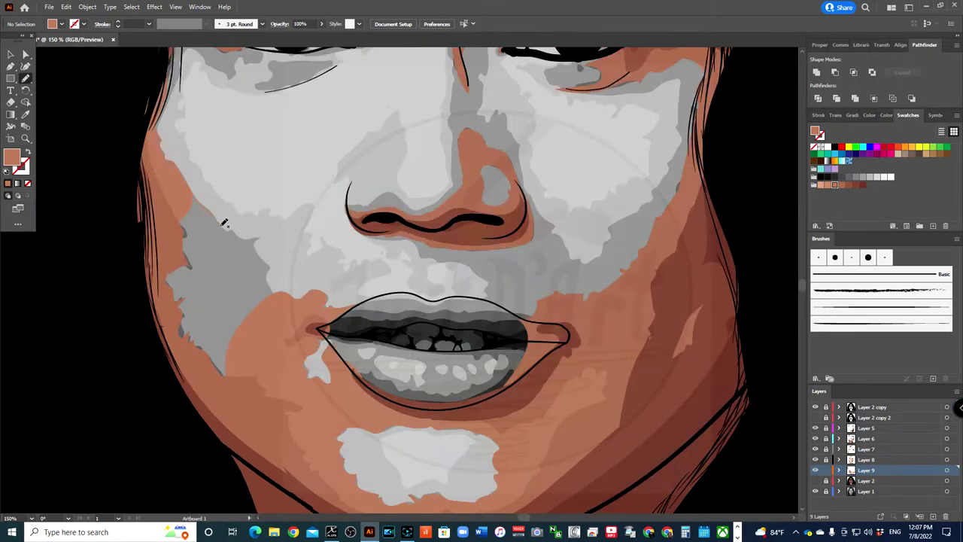
{"action": "left_click_drag", "start_coordinate": [249, 344], "coordinate": [249, 346]}
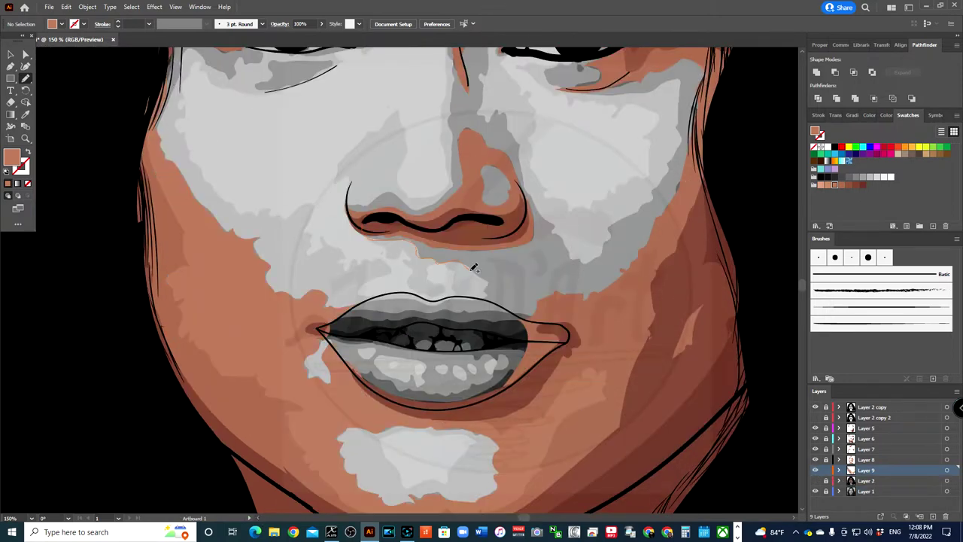
{"action": "left_click_drag", "start_coordinate": [393, 190], "coordinate": [482, 272]}
{"action": "left_click_drag", "start_coordinate": [575, 256], "coordinate": [542, 226]}
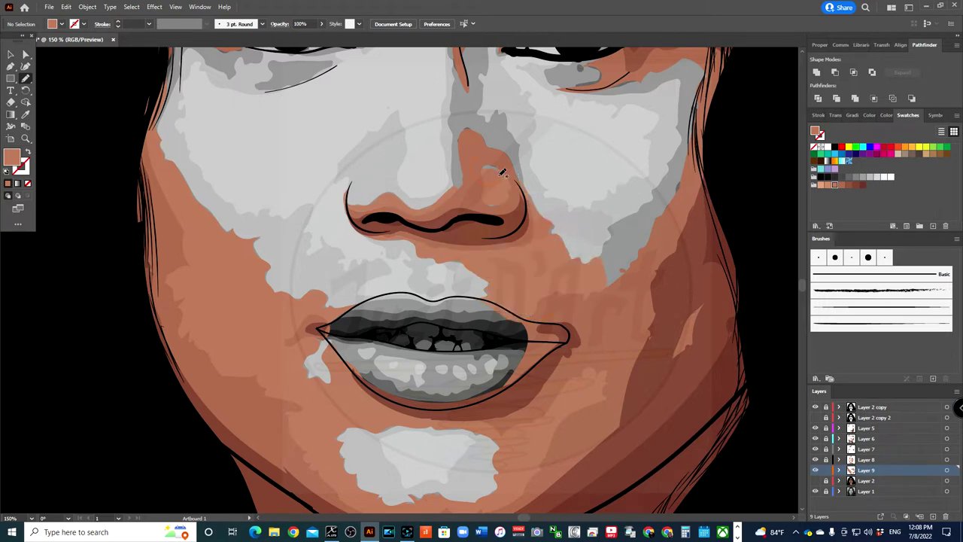
Paint skin tone over the nose bridge, lower right cheek and below the right eye.
{"action": "scroll", "coordinate": [442, 89], "scroll_direction": "up", "scroll_amount": 2}
{"action": "left_click_drag", "start_coordinate": [483, 163], "coordinate": [456, 215]}
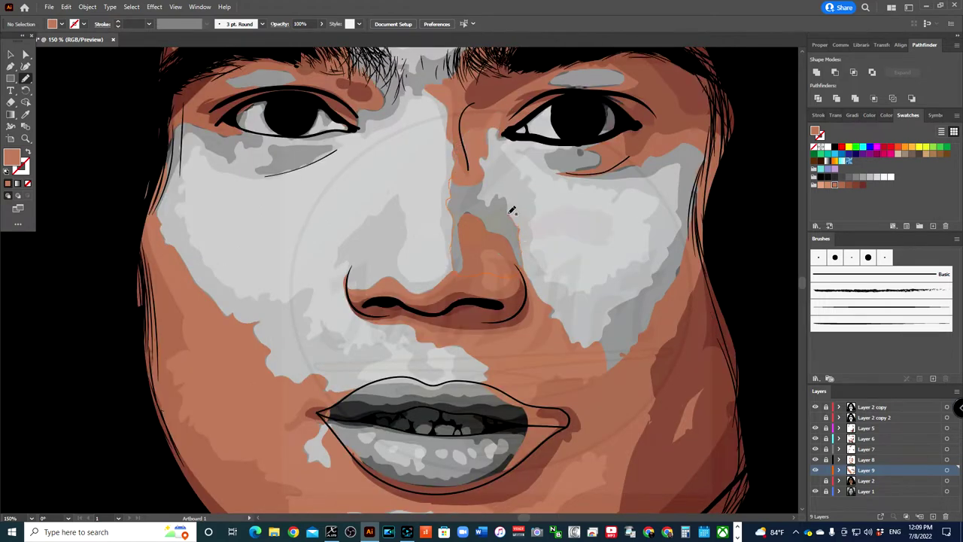
{"action": "left_click_drag", "start_coordinate": [518, 218], "coordinate": [519, 225]}
{"action": "left_click_drag", "start_coordinate": [597, 342], "coordinate": [656, 331]}
{"action": "left_click_drag", "start_coordinate": [574, 172], "coordinate": [692, 239]}
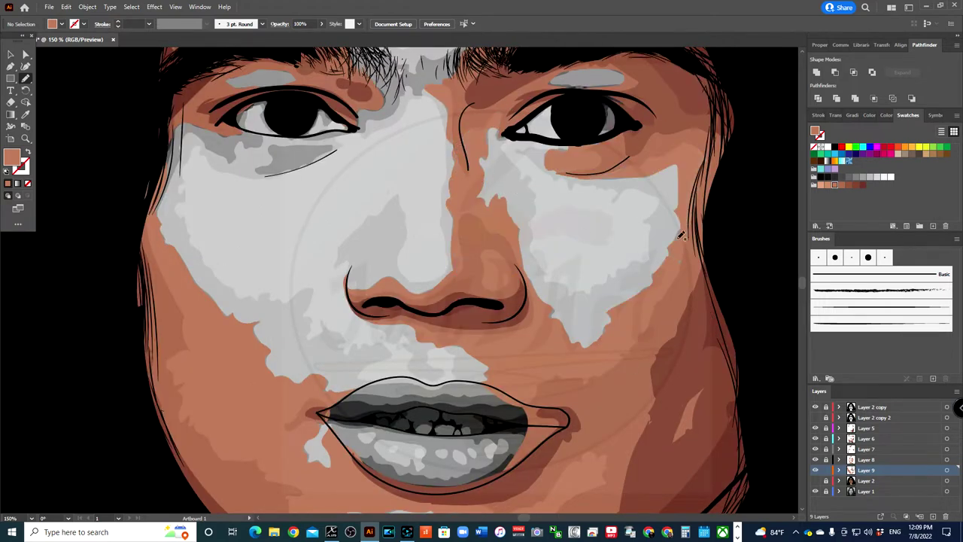
Cover the grey near the upper-right hairline, between the eyebrows, under the left eye and forehead.
{"action": "scroll", "coordinate": [539, 320], "scroll_direction": "up", "scroll_amount": 4}
{"action": "left_click_drag", "start_coordinate": [578, 109], "coordinate": [552, 181]}
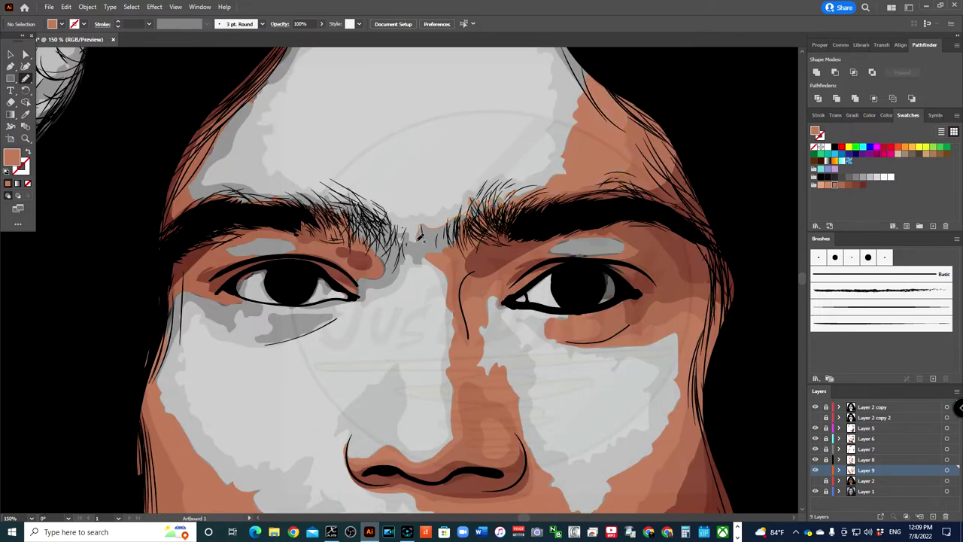
{"action": "left_click_drag", "start_coordinate": [525, 213], "coordinate": [476, 252]}
{"action": "left_click", "coordinate": [816, 470]}
{"action": "mouse_move", "coordinate": [241, 308]}
{"action": "left_mouse_down"}
{"action": "mouse_move", "coordinate": [262, 333]}
{"action": "mouse_move", "coordinate": [295, 340]}
{"action": "left_mouse_up"}
{"action": "left_click_drag", "start_coordinate": [248, 113], "coordinate": [200, 188]}
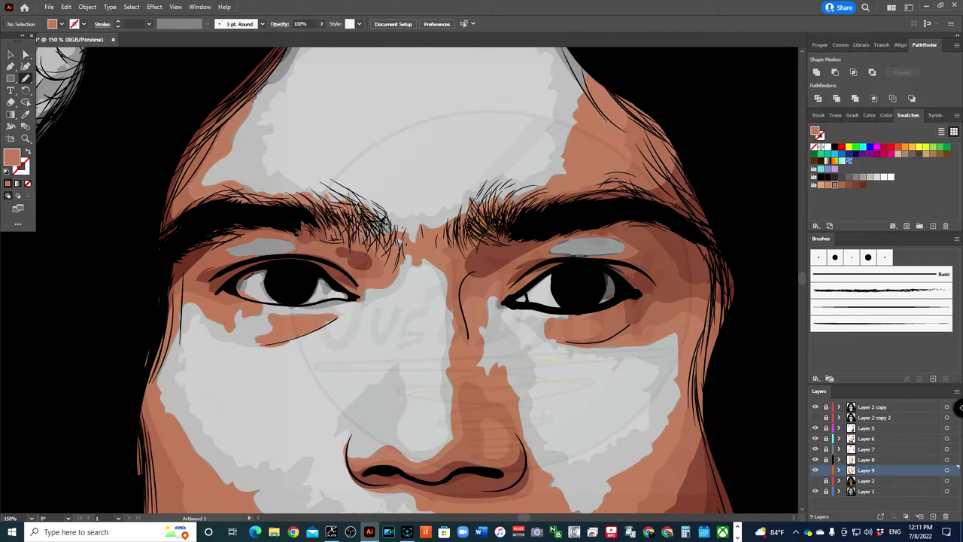
Zoom out to check the whole portrait, zoom back in, and add a new shading layer.
{"action": "scroll", "coordinate": [481, 121], "scroll_direction": "up", "scroll_amount": 4}
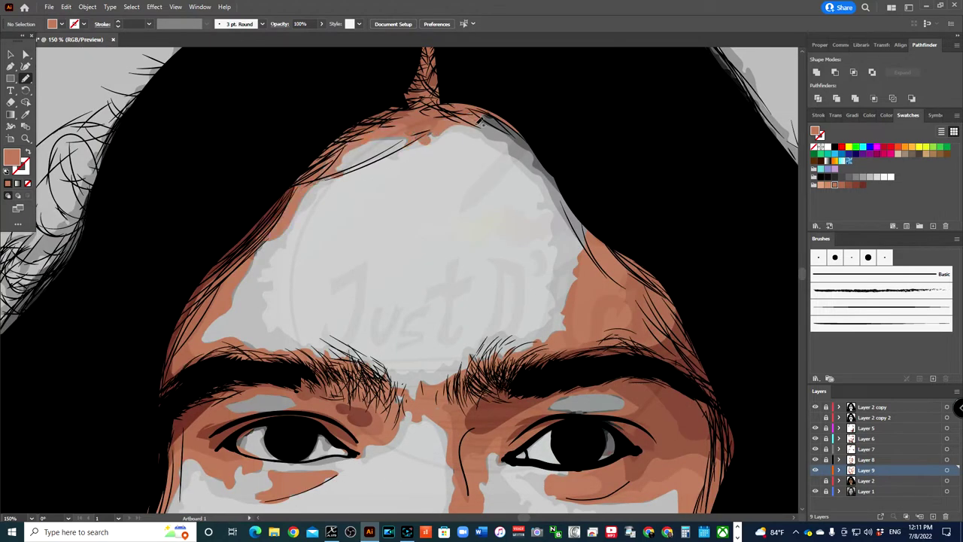
{"action": "key", "text": "ctrl+minus"}
{"action": "key", "text": "ctrl+minus"}
{"action": "key", "text": "ctrl+minus"}
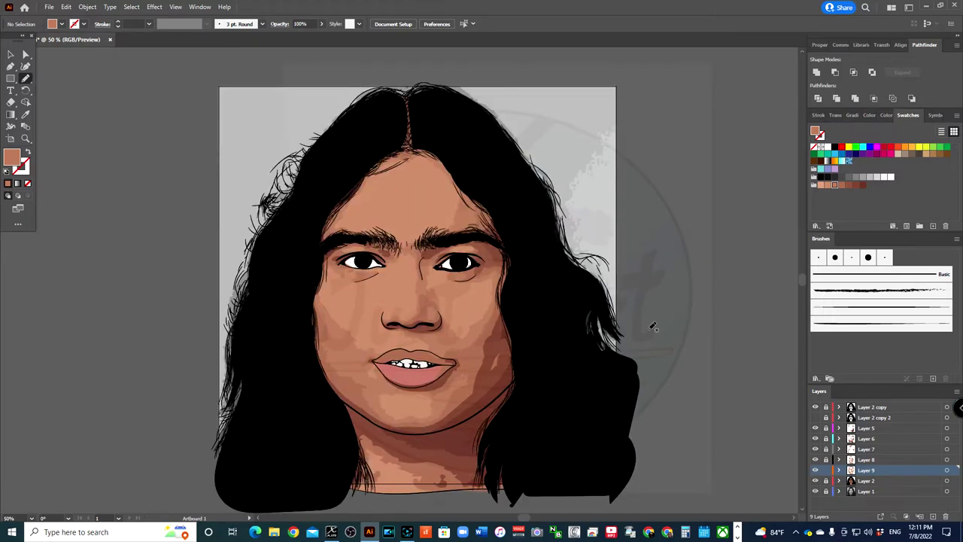
{"action": "key", "text": "ctrl+plus"}
{"action": "key", "text": "ctrl+plus"}
{"action": "key", "text": "ctrl+plus"}
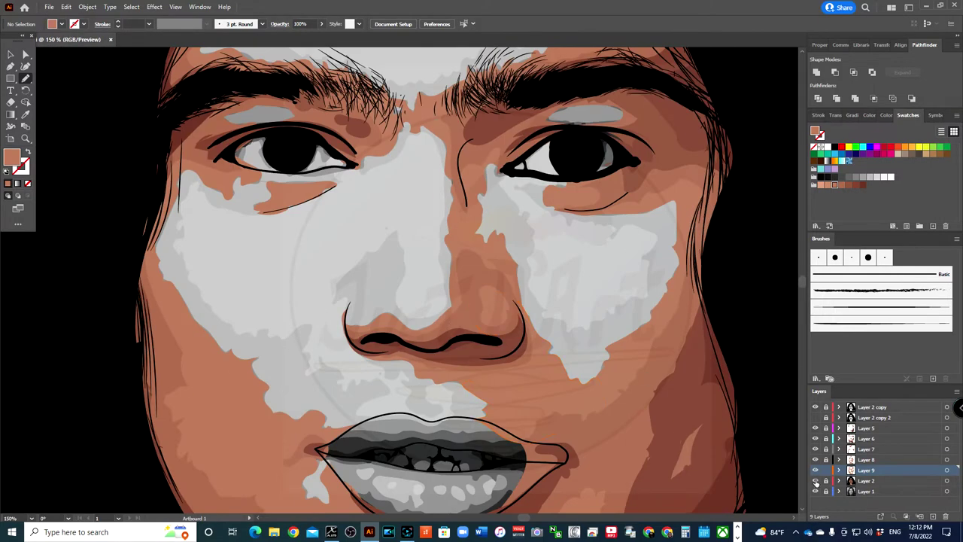
{"action": "key", "text": "ctrl+l"}
{"action": "double_click", "coordinate": [817, 132]}
With the new skin fill, draw patches under the left eye and along the nose.
{"action": "left_click", "coordinate": [757, 146]}
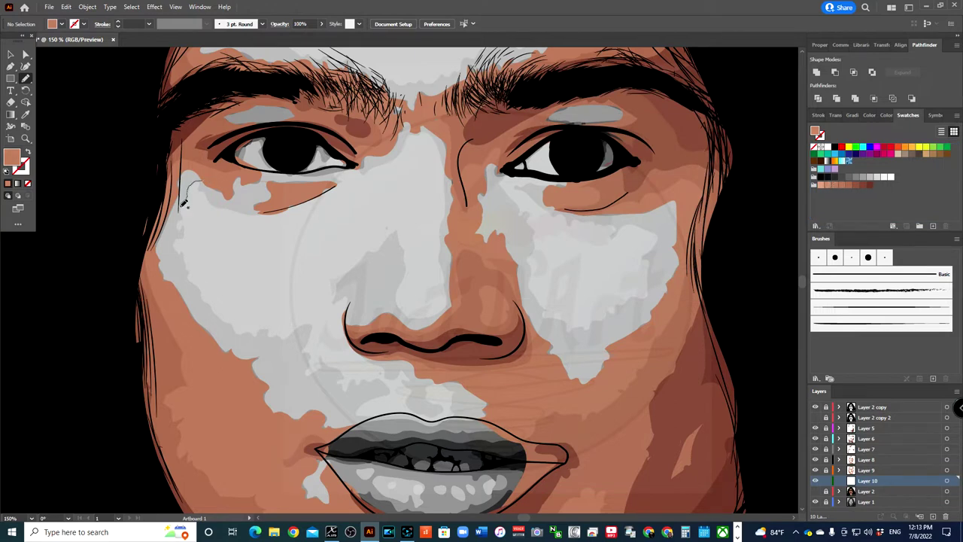
{"action": "left_click_drag", "start_coordinate": [184, 203], "coordinate": [188, 212]}
{"action": "left_click_drag", "start_coordinate": [418, 125], "coordinate": [448, 168]}
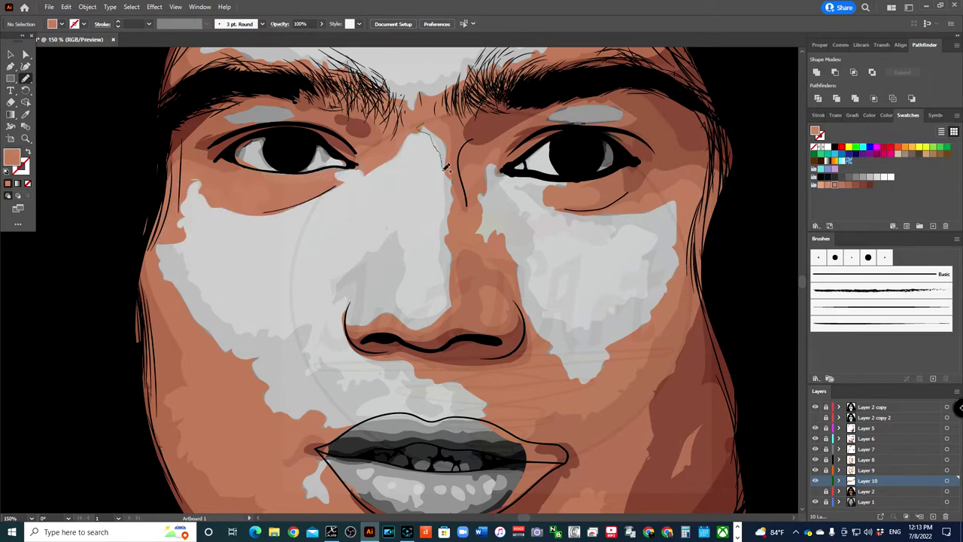
{"action": "left_click_drag", "start_coordinate": [445, 208], "coordinate": [448, 290]}
{"action": "left_click_drag", "start_coordinate": [397, 340], "coordinate": [399, 338]}
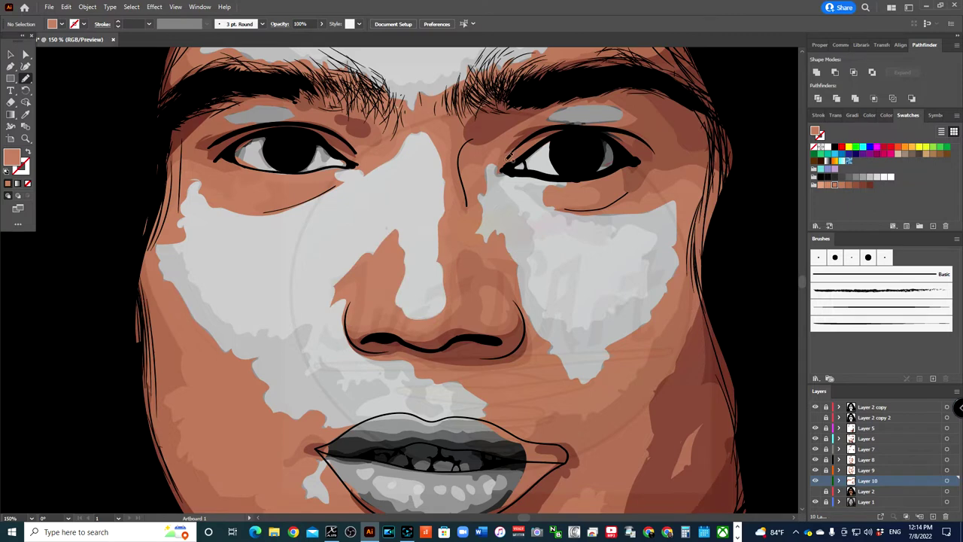
Draw skin-tone patches on the right cheek, under the right eye, nose-to-mouth and left cheek.
{"action": "left_click_drag", "start_coordinate": [612, 307], "coordinate": [679, 228]}
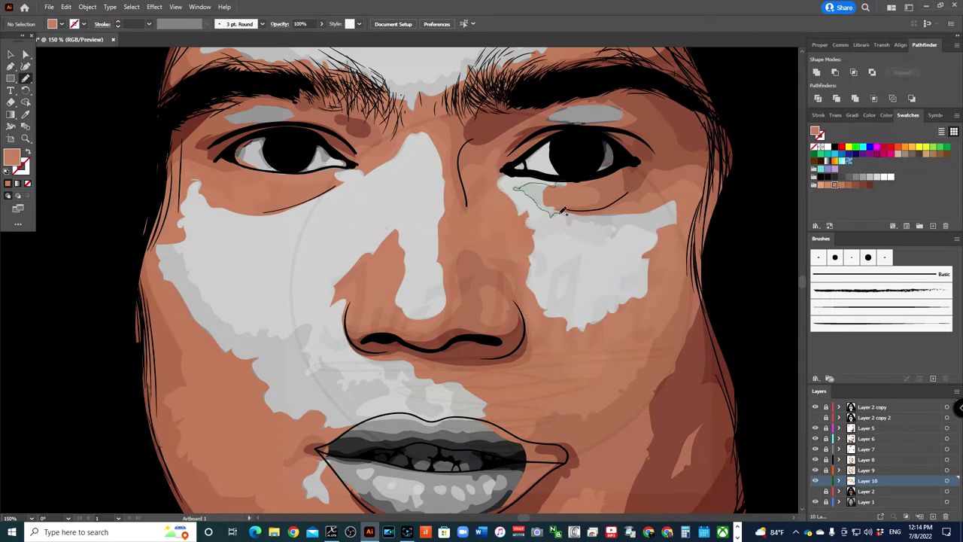
{"action": "left_click_drag", "start_coordinate": [563, 211], "coordinate": [602, 226]}
{"action": "mouse_move", "coordinate": [369, 358]}
{"action": "left_mouse_down"}
{"action": "mouse_move", "coordinate": [447, 386]}
{"action": "mouse_move", "coordinate": [427, 393]}
{"action": "left_mouse_up"}
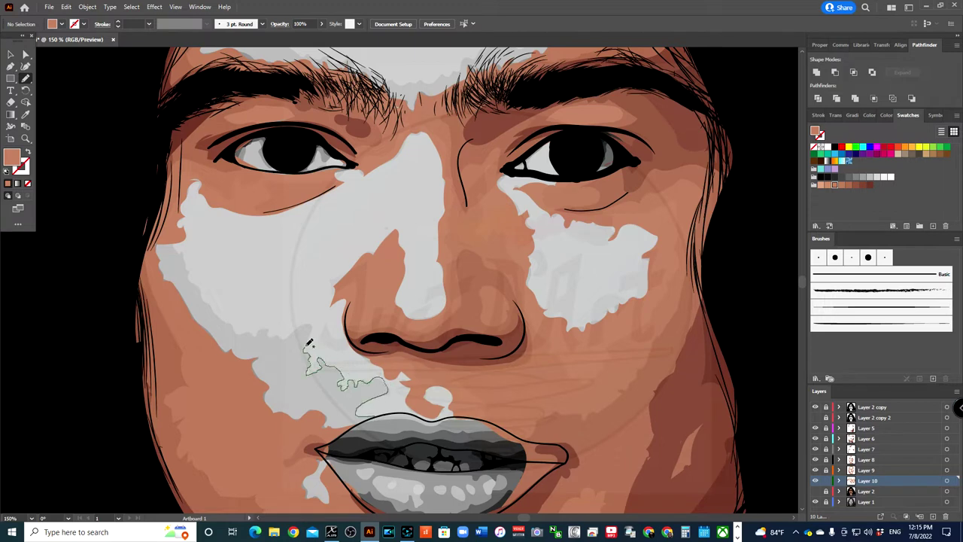
{"action": "left_click_drag", "start_coordinate": [309, 344], "coordinate": [384, 397]}
Return to Layer 10 and cover the grey forehead above the left eyebrow and along the hairline.
{"action": "scroll", "coordinate": [476, 482], "scroll_direction": "down", "scroll_amount": 5}
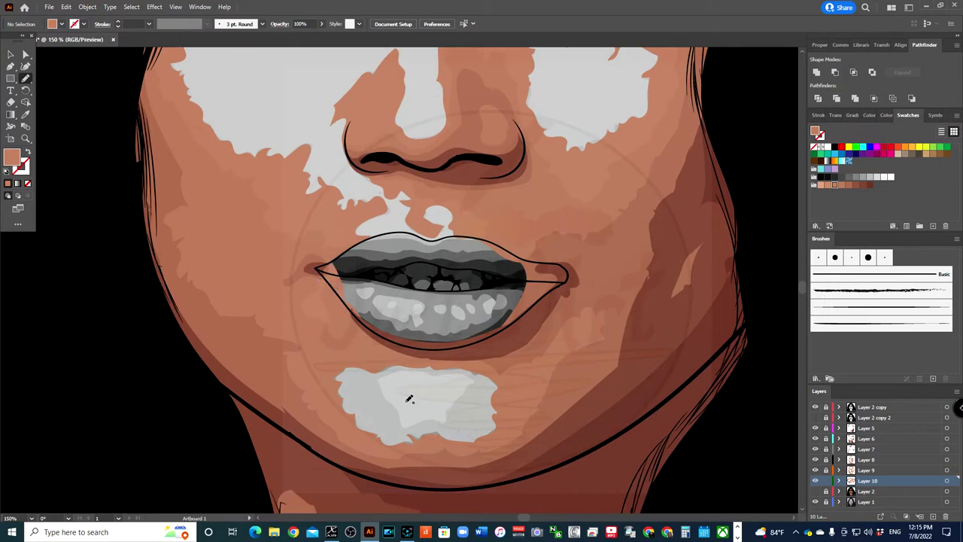
{"action": "scroll", "coordinate": [516, 408], "scroll_direction": "down", "scroll_amount": 7}
{"action": "left_click", "coordinate": [827, 471]}
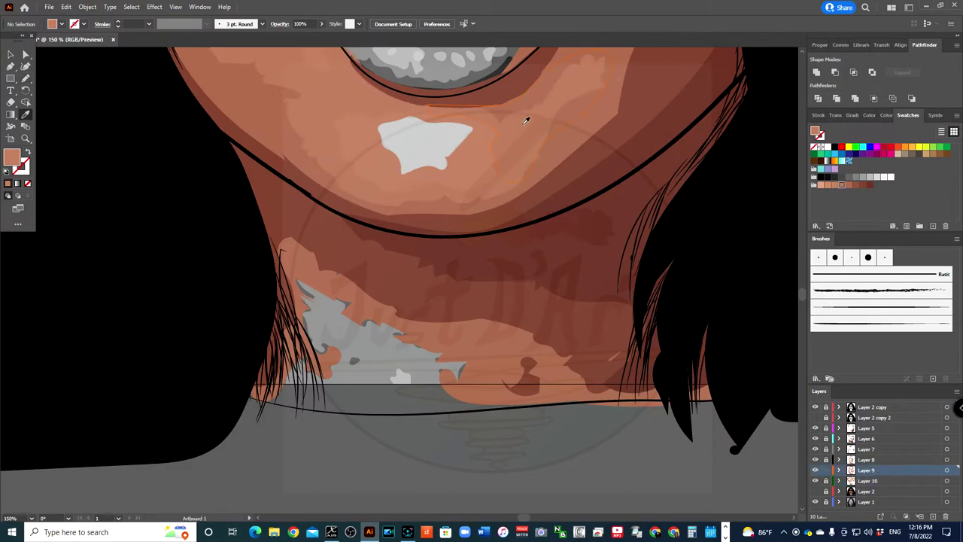
{"action": "scroll", "coordinate": [399, 279], "scroll_direction": "up", "scroll_amount": 10}
{"action": "left_click", "coordinate": [827, 481]}
{"action": "scroll", "coordinate": [399, 278], "scroll_direction": "up", "scroll_amount": 1}
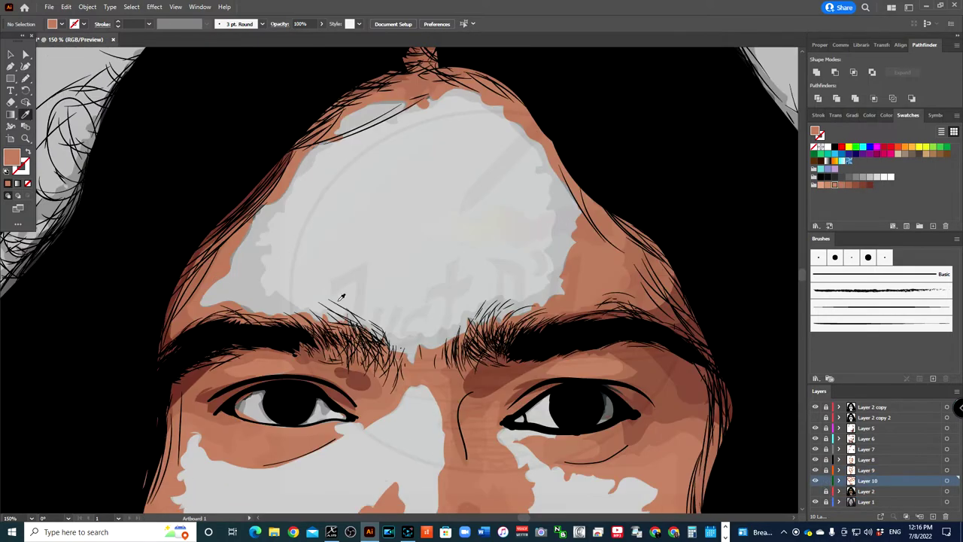
{"action": "left_click_drag", "start_coordinate": [372, 325], "coordinate": [194, 316]}
{"action": "left_click_drag", "start_coordinate": [208, 272], "coordinate": [432, 92]}
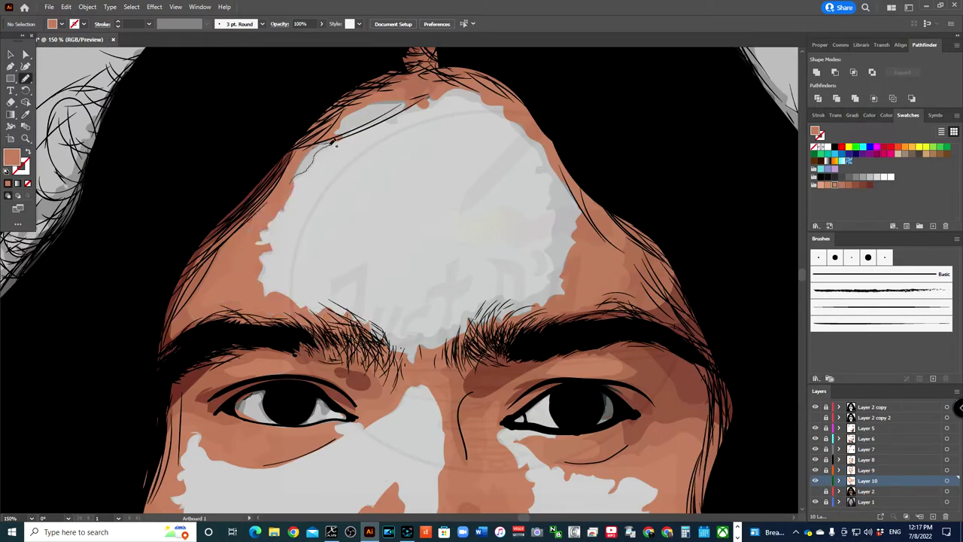
{"action": "mouse_move", "coordinate": [536, 142]}
{"action": "left_mouse_down"}
{"action": "mouse_move", "coordinate": [550, 204]}
{"action": "mouse_move", "coordinate": [515, 295]}
{"action": "left_mouse_up"}
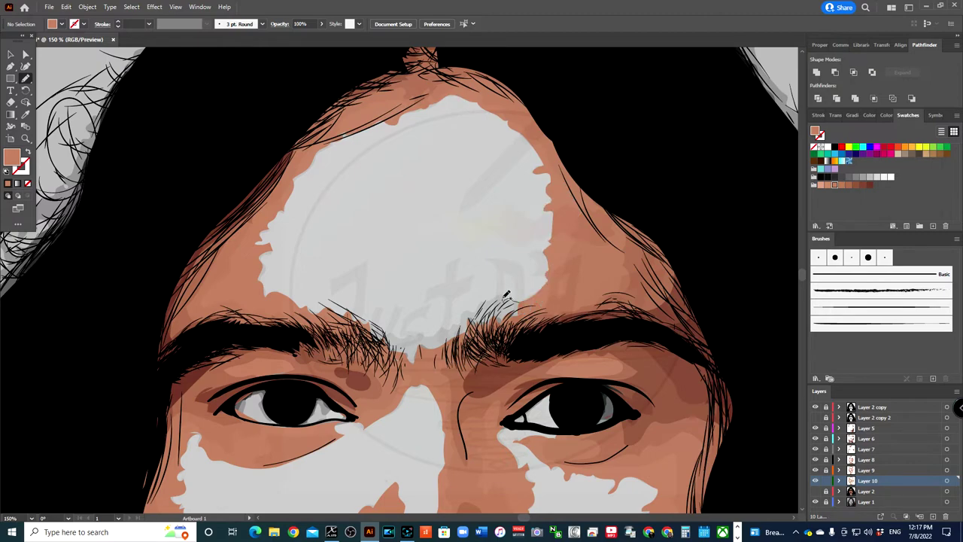
{"action": "left_click_drag", "start_coordinate": [401, 334], "coordinate": [386, 336]}
Fit the artboard to the window and hide the skin colour layers to see the greyscale.
{"action": "key", "text": "ctrl+0"}
{"action": "left_click", "coordinate": [815, 427]}
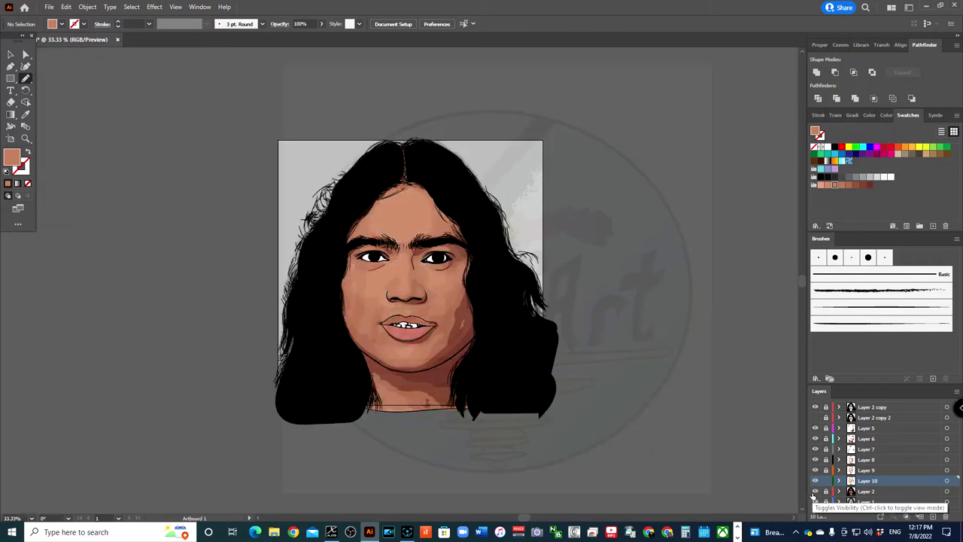
{"action": "left_click_drag", "start_coordinate": [815, 427], "coordinate": [815, 480]}
On a new layer, paint light peach highlights on the right cheek and down the nose.
{"action": "left_click", "coordinate": [933, 516]}
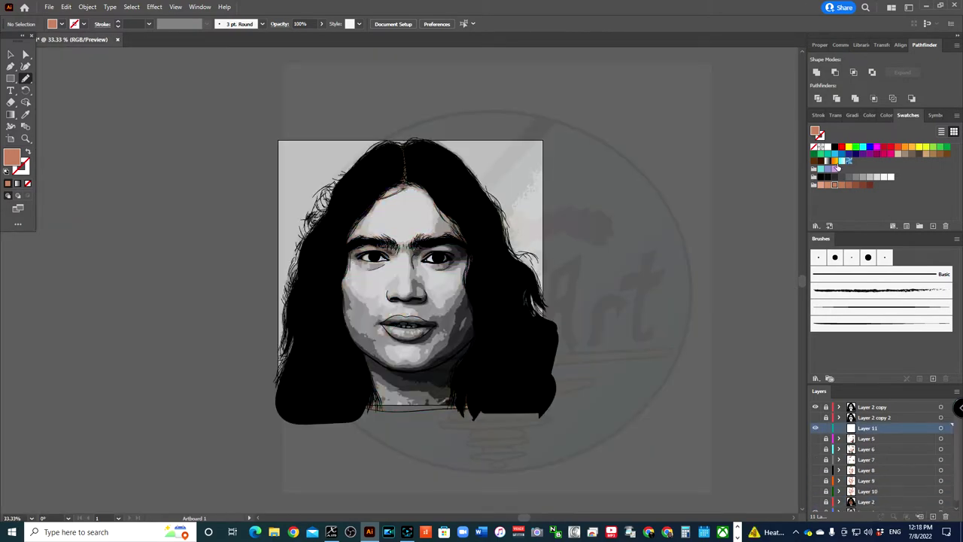
{"action": "left_click", "coordinate": [820, 187]}
{"action": "key", "text": "ctrl+1"}
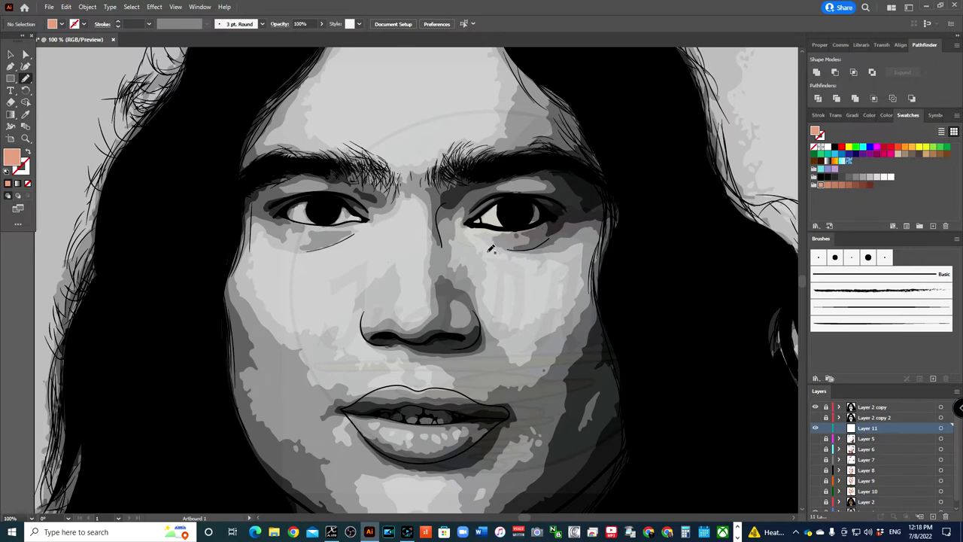
{"action": "left_click_drag", "start_coordinate": [524, 265], "coordinate": [483, 256]}
{"action": "left_click_drag", "start_coordinate": [427, 222], "coordinate": [420, 202]}
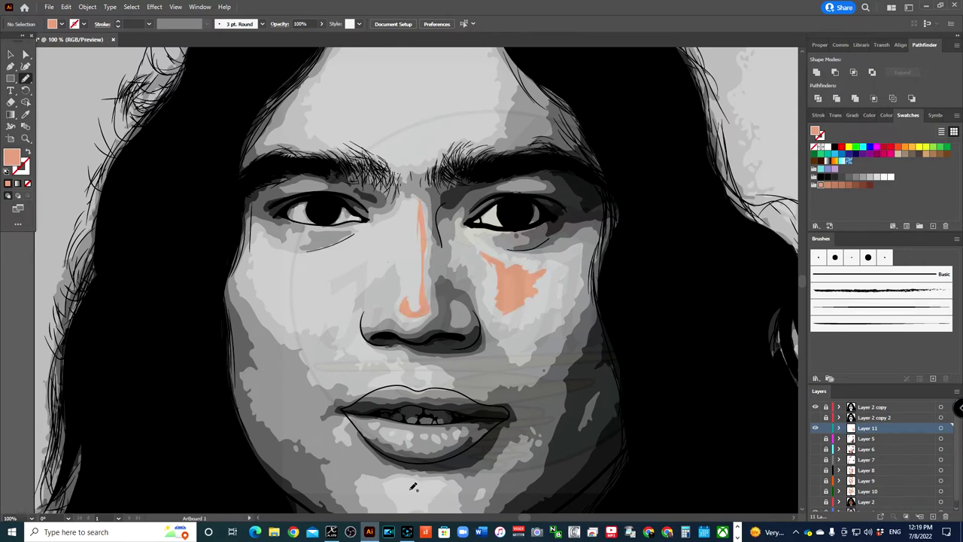
Show the skin colour layers again and erase the white highlights on the nose.
{"action": "scroll", "coordinate": [254, 315], "scroll_direction": "down", "scroll_amount": 2}
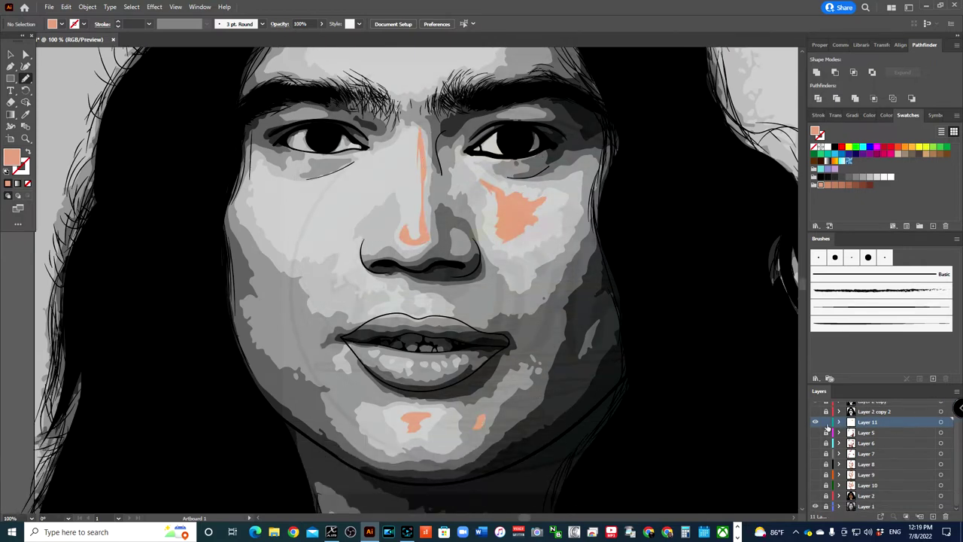
{"action": "left_click_drag", "start_coordinate": [815, 432], "coordinate": [802, 496]}
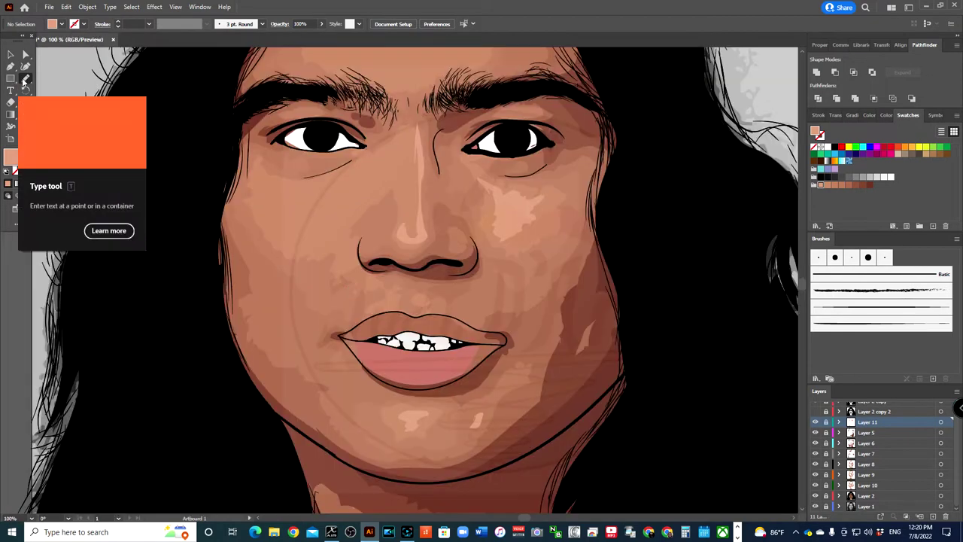
{"action": "left_click", "coordinate": [10, 104]}
{"action": "left_click_drag", "start_coordinate": [398, 241], "coordinate": [444, 194]}
Try a light highlight stroke along the nose, undo it, and zoom out to the whole portrait.
{"action": "scroll", "coordinate": [412, 136], "scroll_direction": "down", "scroll_amount": 3, "text": "alt"}
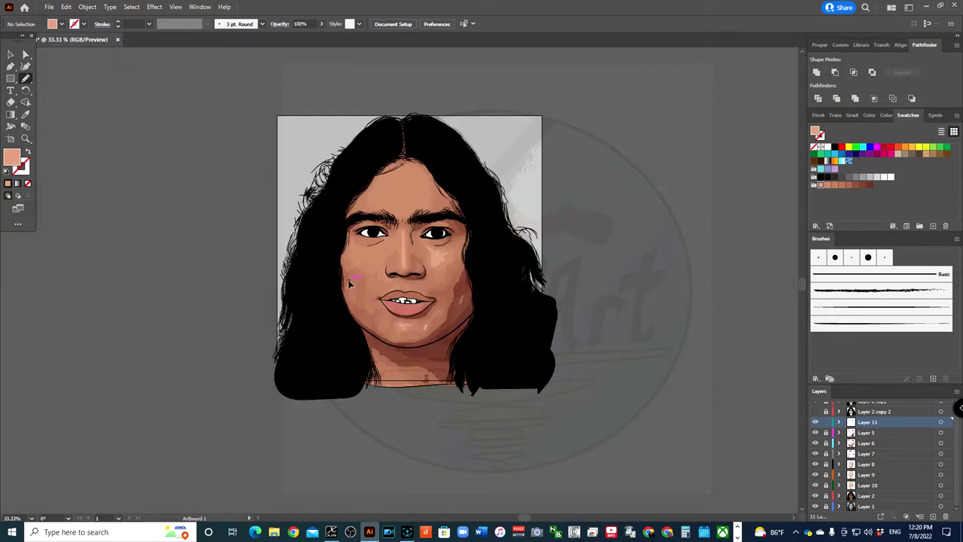
{"action": "scroll", "coordinate": [405, 193], "scroll_direction": "up", "scroll_amount": 5, "text": "alt"}
{"action": "left_click_drag", "start_coordinate": [431, 111], "coordinate": [431, 113]}
{"action": "key", "text": "ctrl+minus"}
{"action": "key", "text": "ctrl+z"}
{"action": "key", "text": "ctrl+minus"}
{"action": "key", "text": "ctrl+minus"}
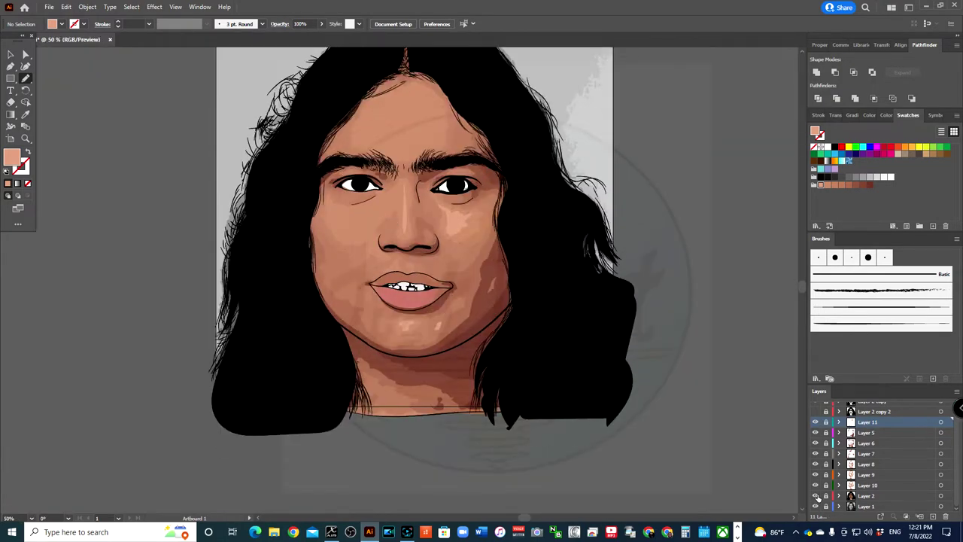
Select the portrait artwork and bring up Recolor Artwork.
{"action": "key", "text": "v"}
{"action": "left_click", "coordinate": [416, 286]}
{"action": "left_click", "coordinate": [67, 7]}
{"action": "left_click", "coordinate": [270, 189]}
In Recolor Artwork, lower a skin colour's brightness to 34 and brighten the lightest skin tone.
{"action": "mouse_move", "coordinate": [730, 287]}
{"action": "left_mouse_down"}
{"action": "mouse_move", "coordinate": [712, 288]}
{"action": "mouse_move", "coordinate": [722, 275]}
{"action": "left_mouse_up"}
{"action": "left_click", "coordinate": [737, 142]}
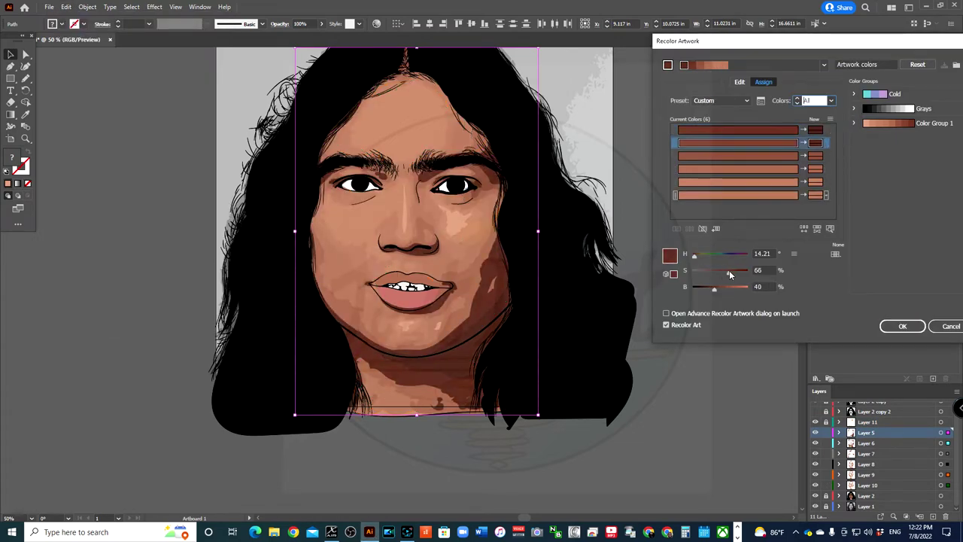
{"action": "key", "text": "Down"}
{"action": "key", "text": "Down"}
{"action": "key", "text": "Down"}
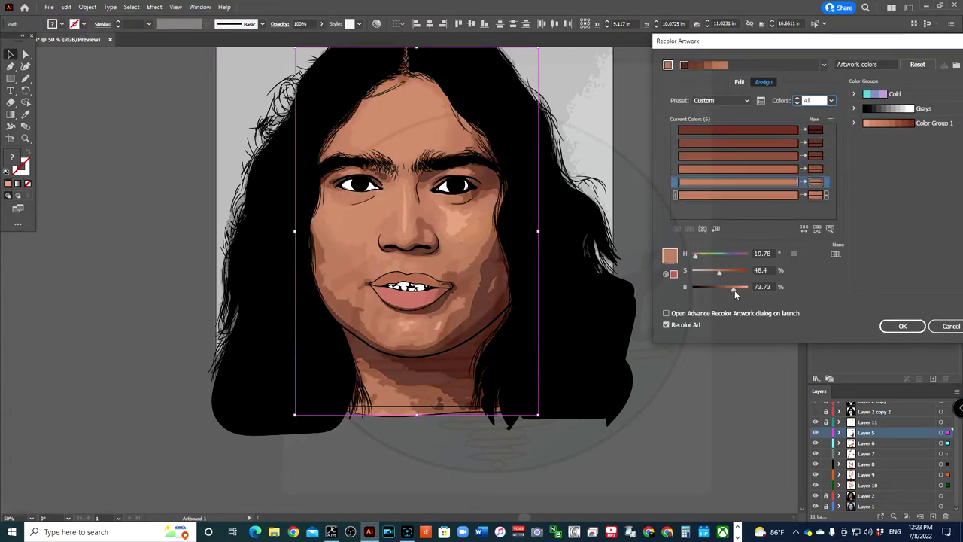
{"action": "key", "text": "Down"}
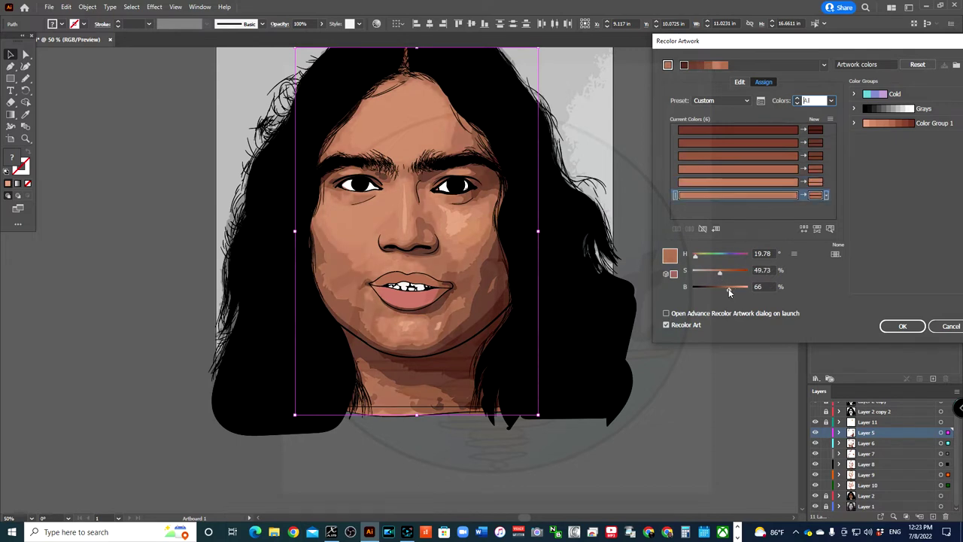
{"action": "left_click_drag", "start_coordinate": [728, 289], "coordinate": [726, 287]}
Darken the mid-brown skin tone, apply the recolouring, and hide the face's colour layers.
{"action": "key", "text": "Up"}
{"action": "key", "text": "Up"}
{"action": "key", "text": "Up"}
{"action": "left_click_drag", "start_coordinate": [719, 286], "coordinate": [717, 288]}
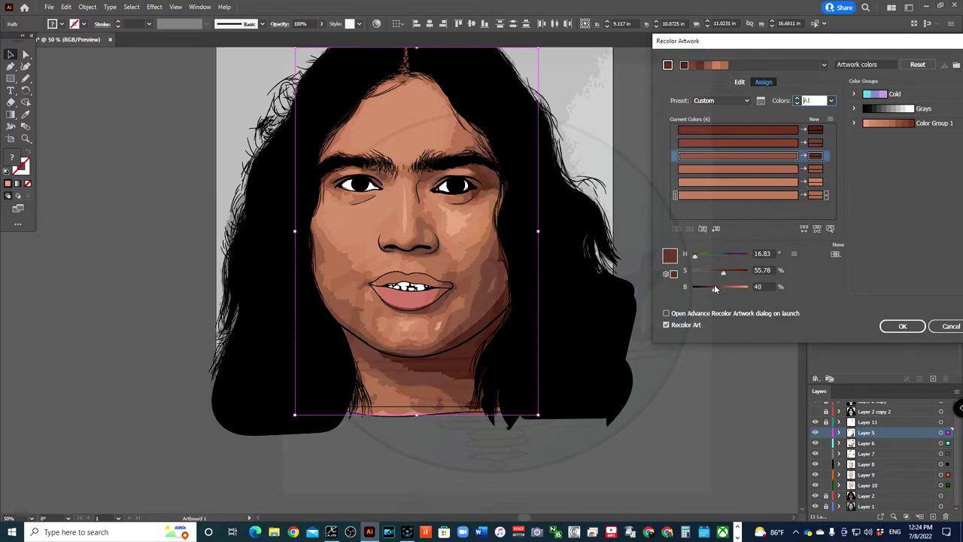
{"action": "key", "text": "Return"}
{"action": "left_click_drag", "start_coordinate": [815, 443], "coordinate": [816, 495]}
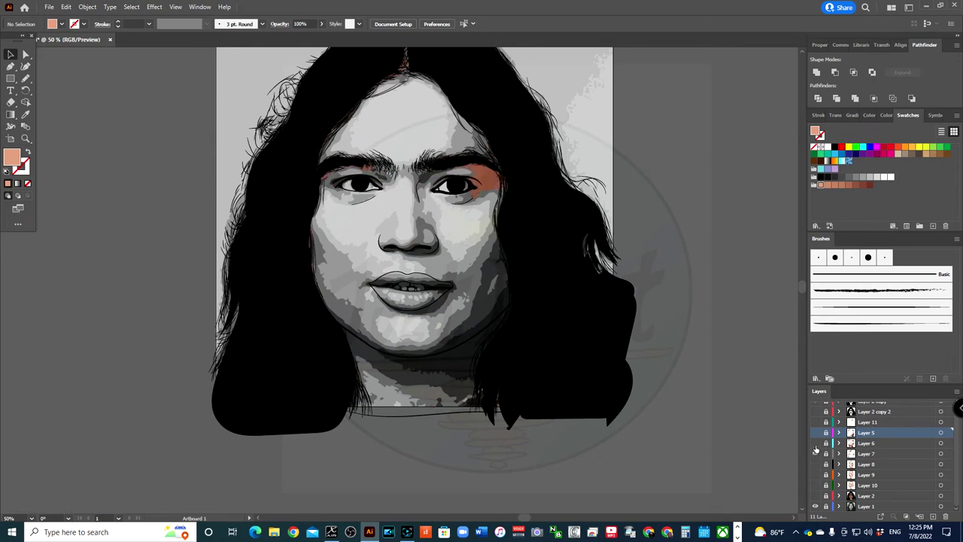
Turn Layers 6 through 10 and Layer 2 back on so the face is fully coloured.
{"action": "key", "text": "ctrl+1"}
{"action": "left_click", "coordinate": [815, 433]}
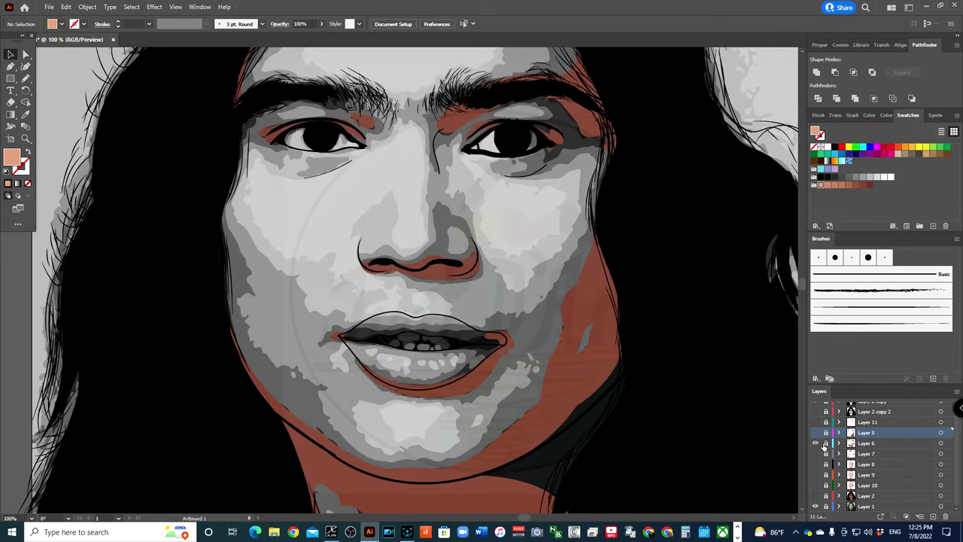
{"action": "scroll", "coordinate": [709, 387], "scroll_direction": "up", "scroll_amount": 1}
{"action": "left_click", "coordinate": [816, 433]}
{"action": "left_click", "coordinate": [816, 443]}
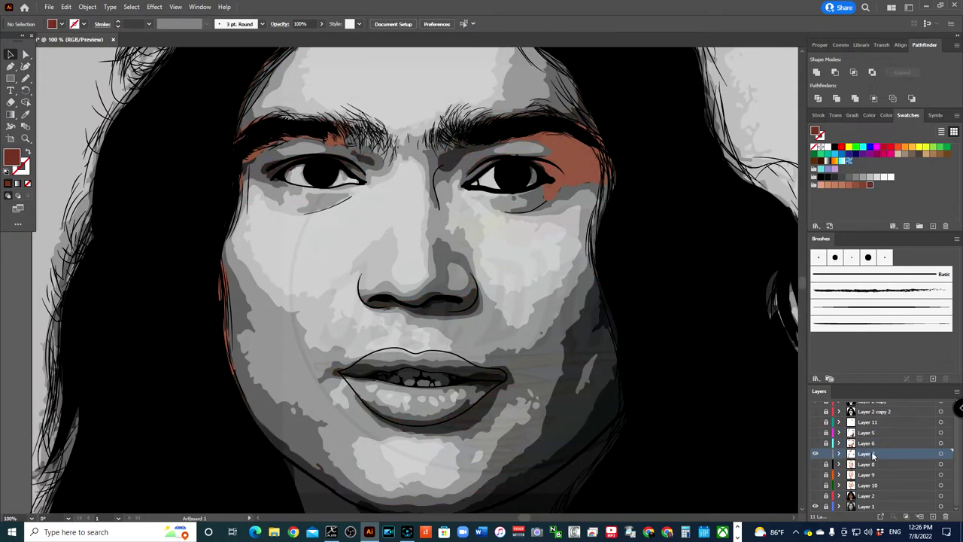
{"action": "left_click", "coordinate": [816, 453]}
{"action": "left_click", "coordinate": [816, 474]}
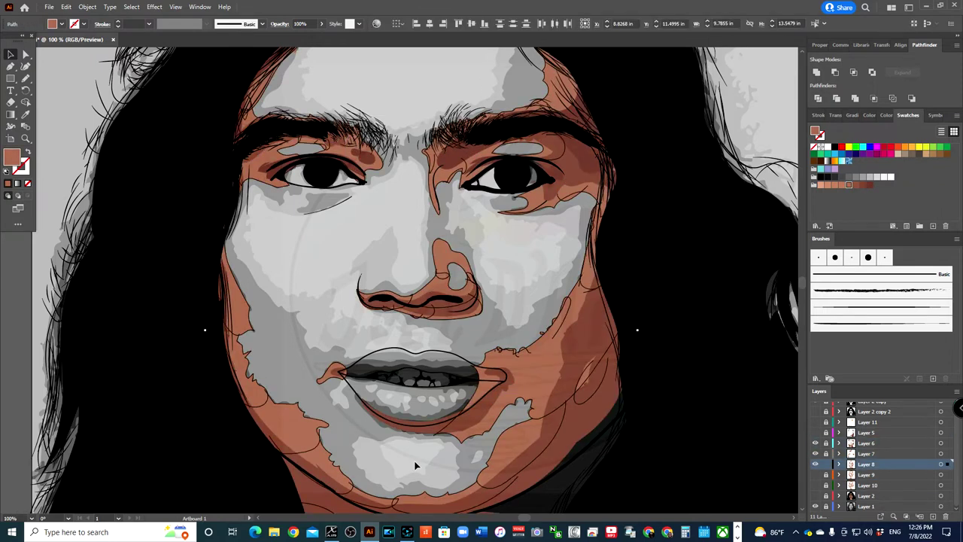
{"action": "key", "text": "ctrl+minus"}
{"action": "key", "text": "ctrl+minus"}
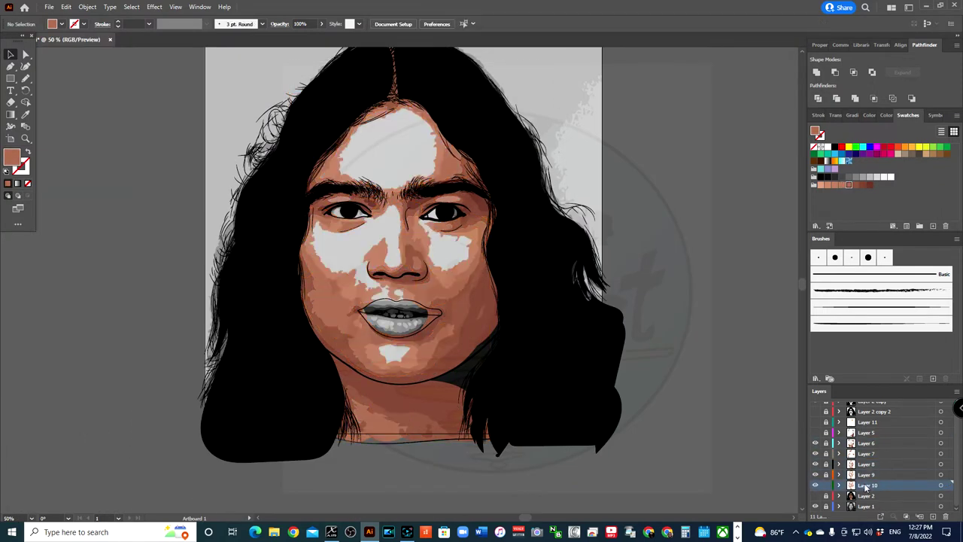
{"action": "left_click", "coordinate": [816, 485]}
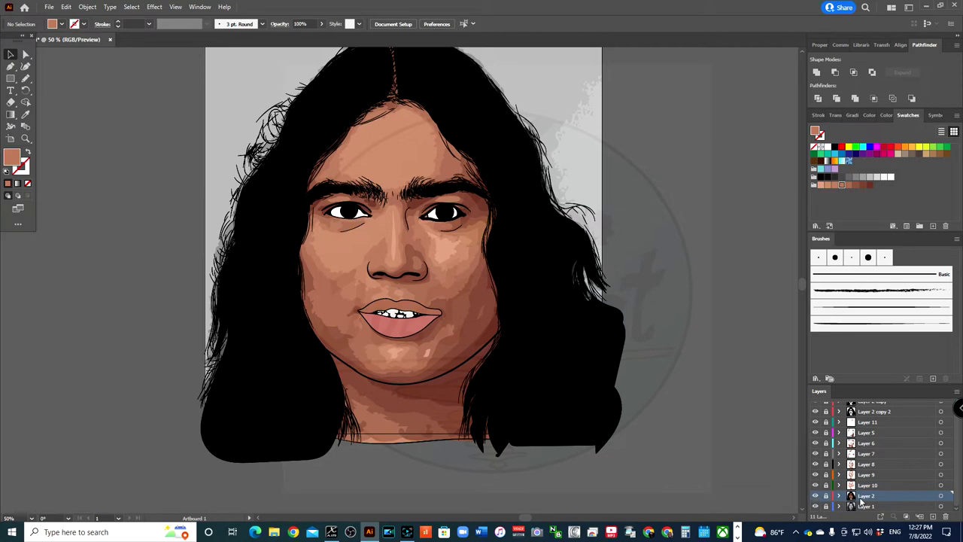
Select all artwork and retune the face colours' brightness in Recolor Artwork.
{"action": "key", "text": "ctrl+a"}
{"action": "left_click", "coordinate": [376, 23]}
{"action": "mouse_move", "coordinate": [723, 287]}
{"action": "left_mouse_down"}
{"action": "mouse_move", "coordinate": [708, 290]}
{"action": "mouse_move", "coordinate": [723, 292]}
{"action": "left_mouse_up"}
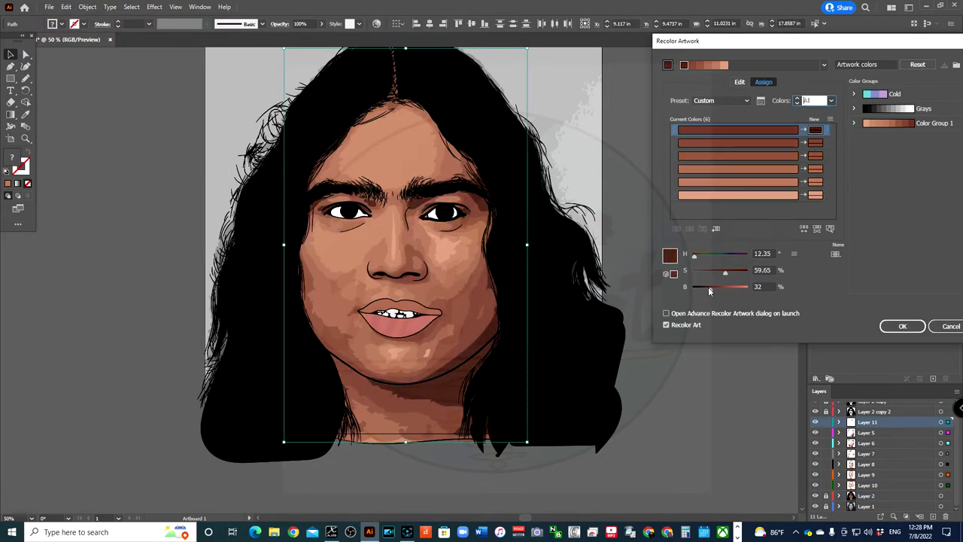
{"action": "left_click_drag", "start_coordinate": [724, 292], "coordinate": [737, 292]}
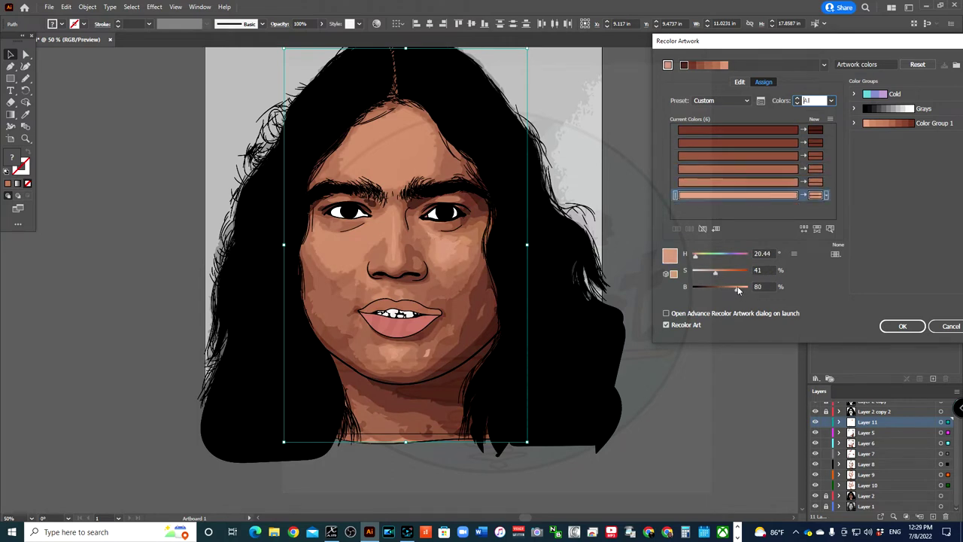
Warm the dark brown skin tone with Red +4 and Green -1, then hide the skin layer.
{"action": "left_click", "coordinate": [728, 145]}
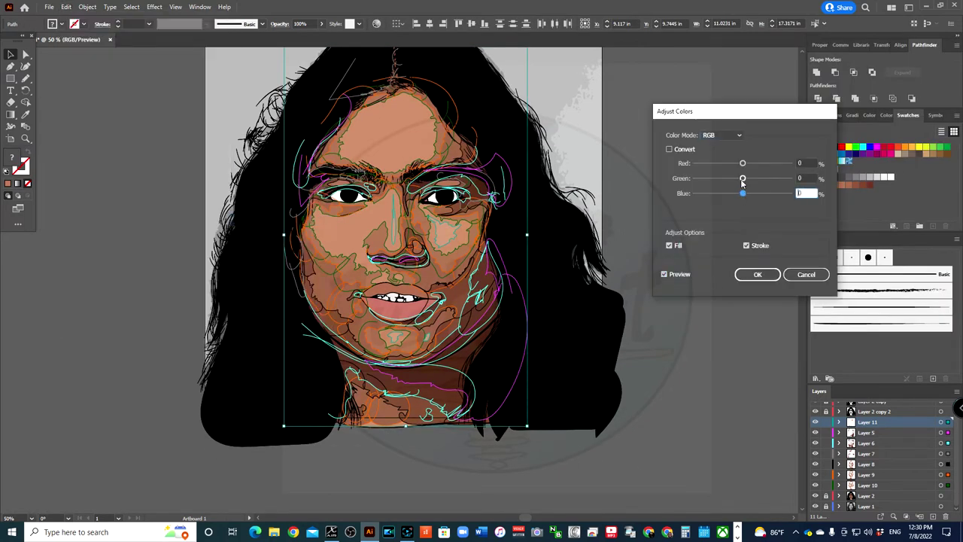
{"action": "left_click", "coordinate": [742, 182]}
{"action": "left_click_drag", "start_coordinate": [743, 163], "coordinate": [745, 167]}
{"action": "left_click", "coordinate": [758, 273]}
{"action": "left_click", "coordinate": [677, 323]}
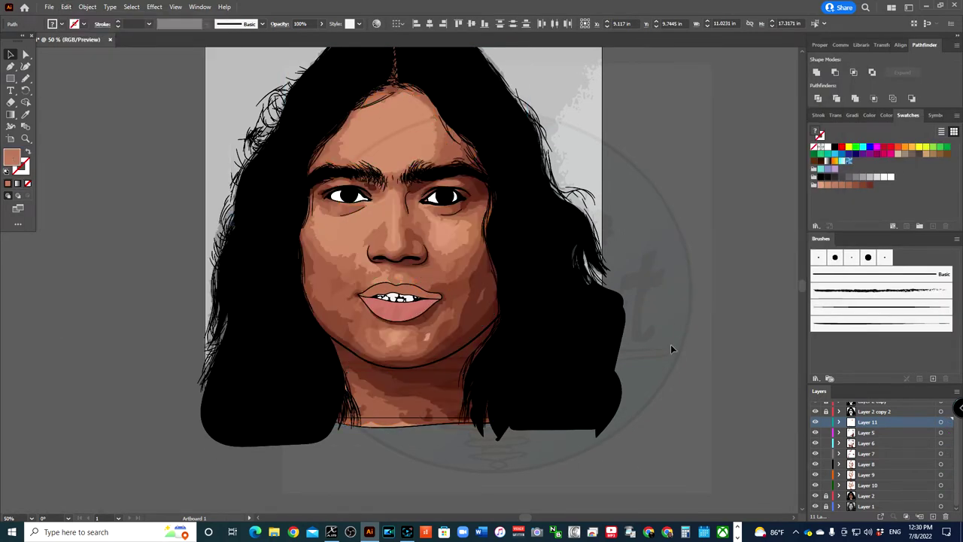
{"action": "left_click", "coordinate": [815, 499]}
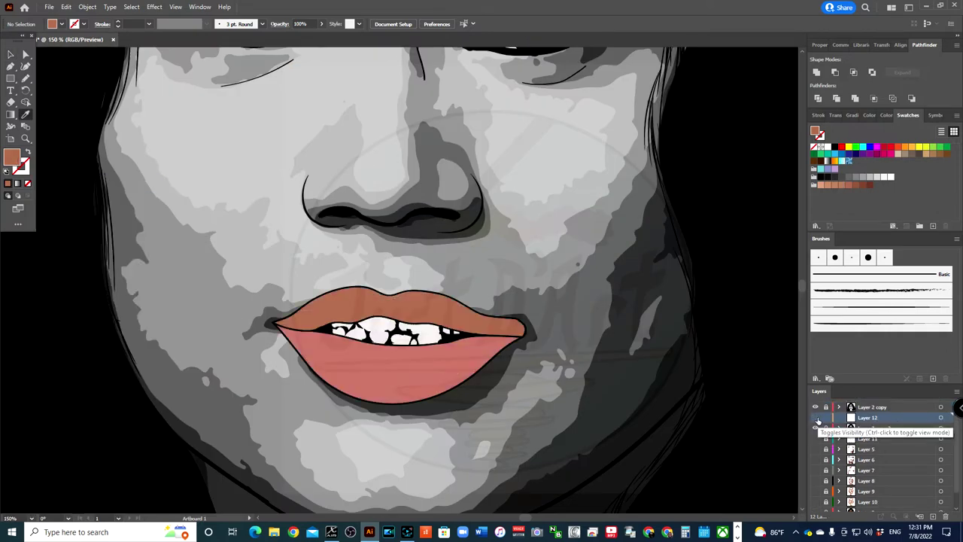
Hide the coloured lips layer, zoom in, and paint dark red along the right lip.
{"action": "left_click", "coordinate": [815, 428]}
{"action": "key", "text": "ctrl+plus"}
{"action": "left_click", "coordinate": [870, 185]}
{"action": "mouse_move", "coordinate": [455, 343]}
{"action": "left_mouse_down"}
{"action": "mouse_move", "coordinate": [517, 336]}
{"action": "mouse_move", "coordinate": [456, 344]}
{"action": "left_mouse_up"}
On a new layer, paint brown along the upper lip, then add Layer 14.
{"action": "left_click", "coordinate": [933, 516]}
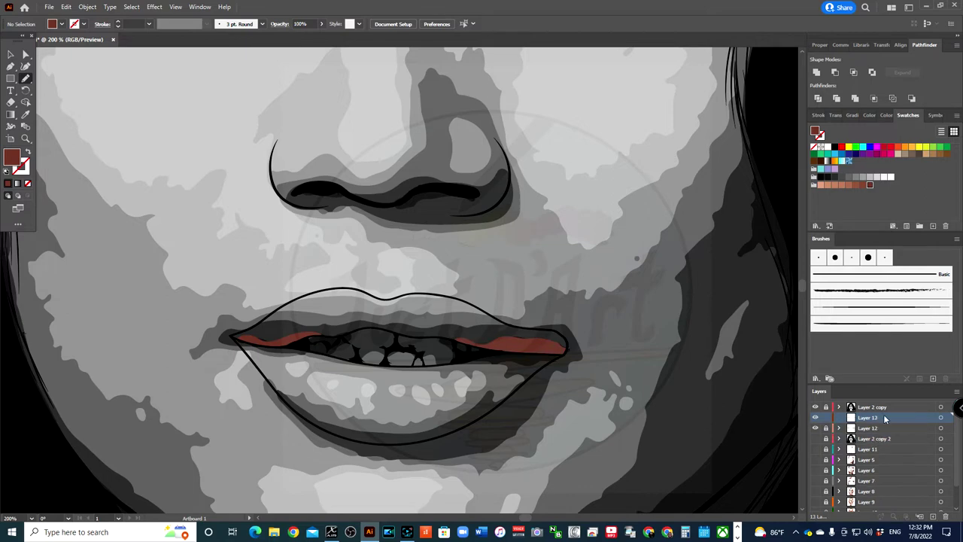
{"action": "left_click", "coordinate": [856, 184]}
{"action": "left_click_drag", "start_coordinate": [371, 324], "coordinate": [529, 334]}
{"action": "key", "text": "ctrl+l"}
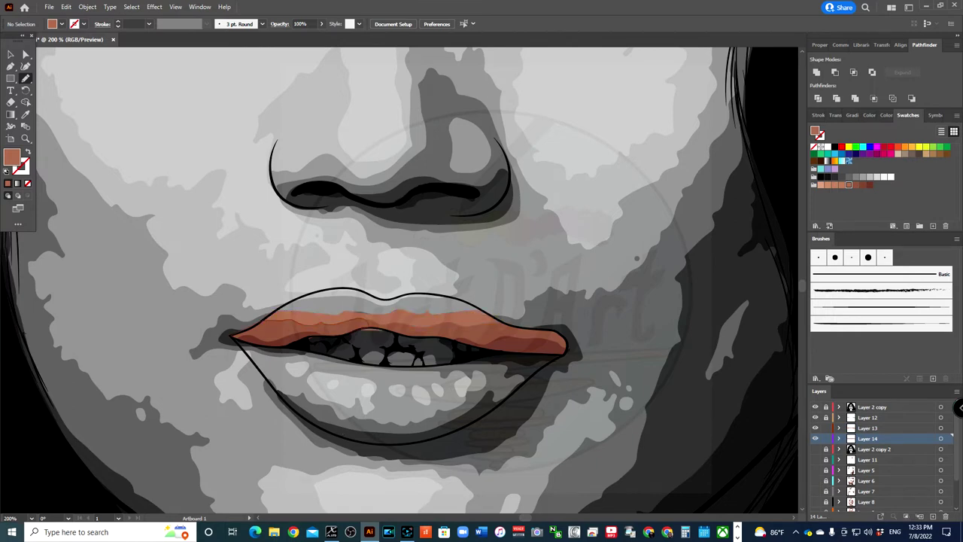
{"action": "left_click", "coordinate": [815, 448]}
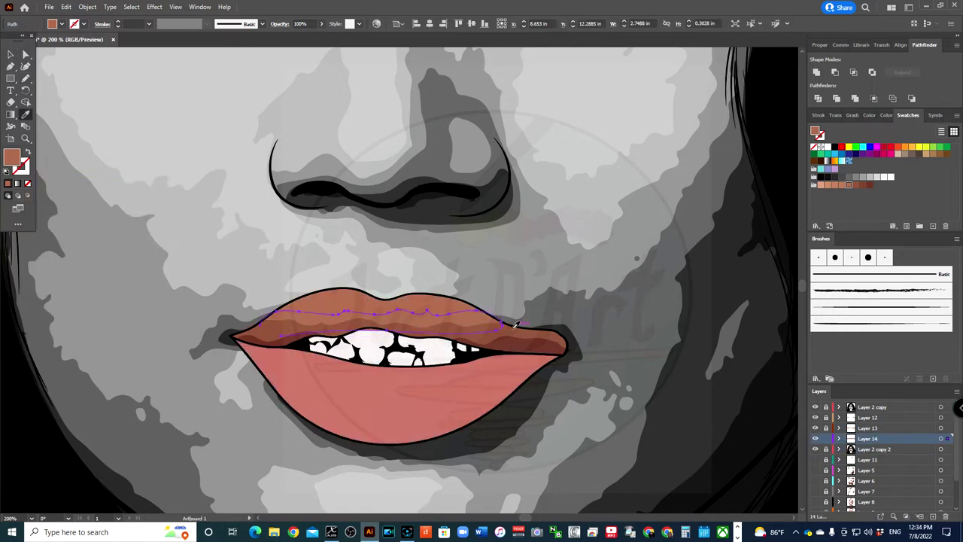
Add Layer 15 with a new fill colour, toggling the lips layer to compare.
{"action": "key", "text": "ctrl+l"}
{"action": "double_click", "coordinate": [11, 156]}
{"action": "left_click", "coordinate": [760, 150]}
{"action": "left_click", "coordinate": [815, 459]}
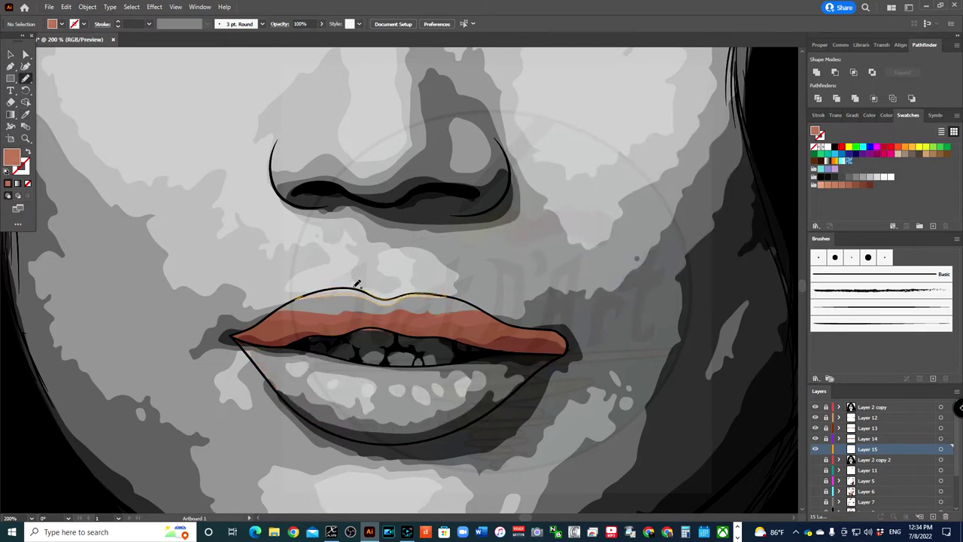
{"action": "left_click", "coordinate": [815, 459]}
Add Layer 16, sample a lip colour from the artwork, and pick a similar red fill.
{"action": "key", "text": "ctrl+l"}
{"action": "left_click", "coordinate": [25, 115]}
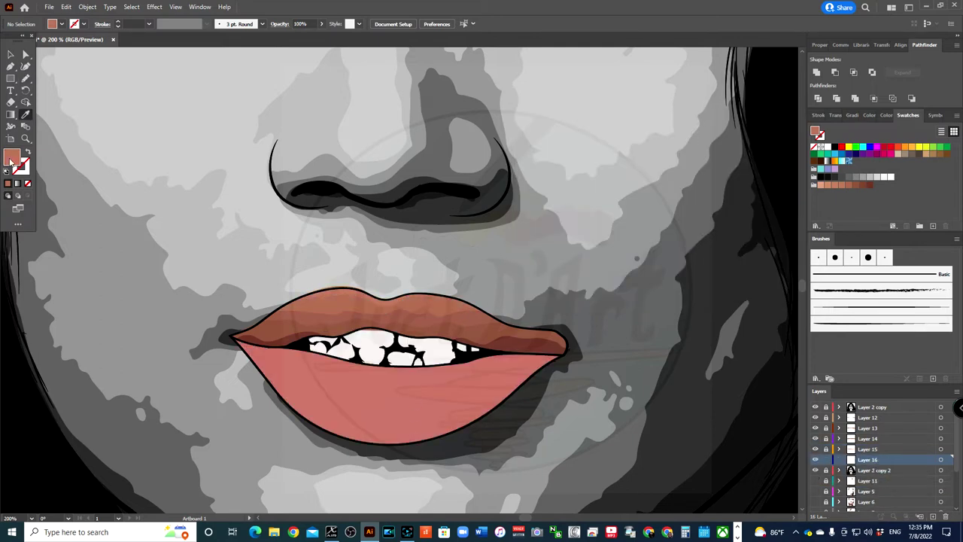
{"action": "double_click", "coordinate": [11, 156]}
{"action": "left_click", "coordinate": [757, 149]}
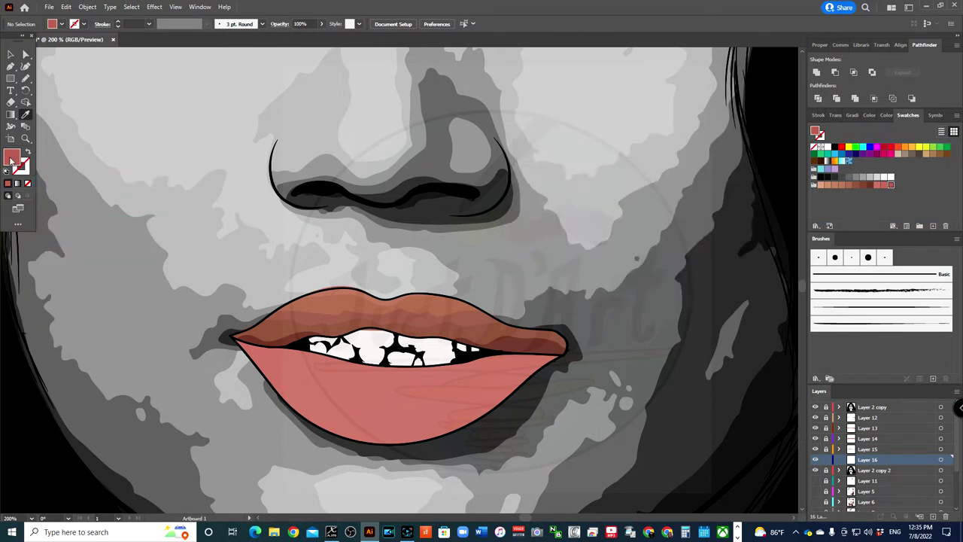
{"action": "left_click", "coordinate": [815, 470]}
{"action": "left_click", "coordinate": [898, 186]}
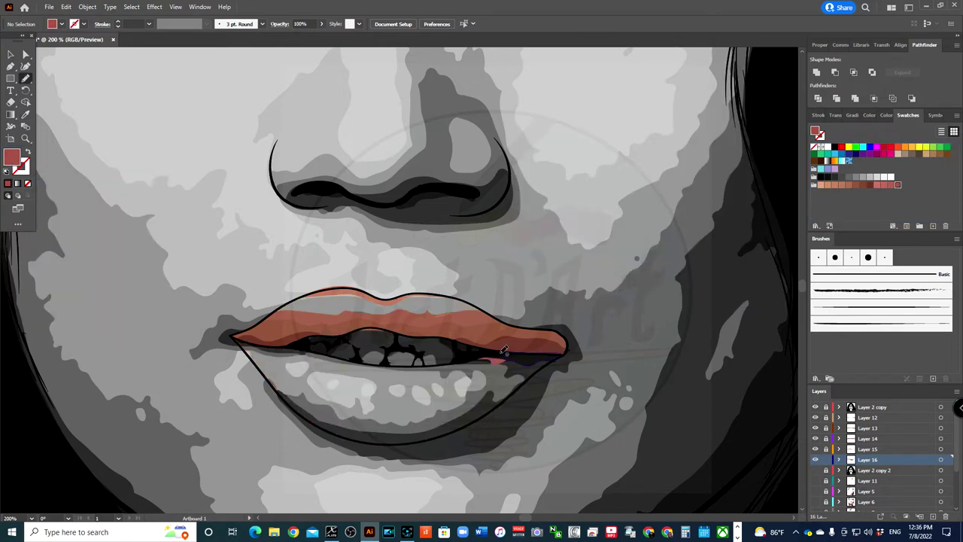
On Layers 17 and 18, paint red across the lower lip from right side to left corner.
{"action": "key", "text": "ctrl+l"}
{"action": "mouse_move", "coordinate": [532, 378]}
{"action": "left_mouse_down"}
{"action": "mouse_move", "coordinate": [488, 382]}
{"action": "mouse_move", "coordinate": [463, 416]}
{"action": "left_mouse_up"}
{"action": "mouse_move", "coordinate": [360, 427]}
{"action": "left_mouse_down"}
{"action": "mouse_move", "coordinate": [331, 426]}
{"action": "mouse_move", "coordinate": [346, 424]}
{"action": "left_mouse_up"}
{"action": "key", "text": "ctrl+l"}
{"action": "left_click_drag", "start_coordinate": [337, 417], "coordinate": [380, 420]}
{"action": "left_click_drag", "start_coordinate": [457, 362], "coordinate": [473, 387]}
{"action": "left_click_drag", "start_coordinate": [412, 364], "coordinate": [477, 416]}
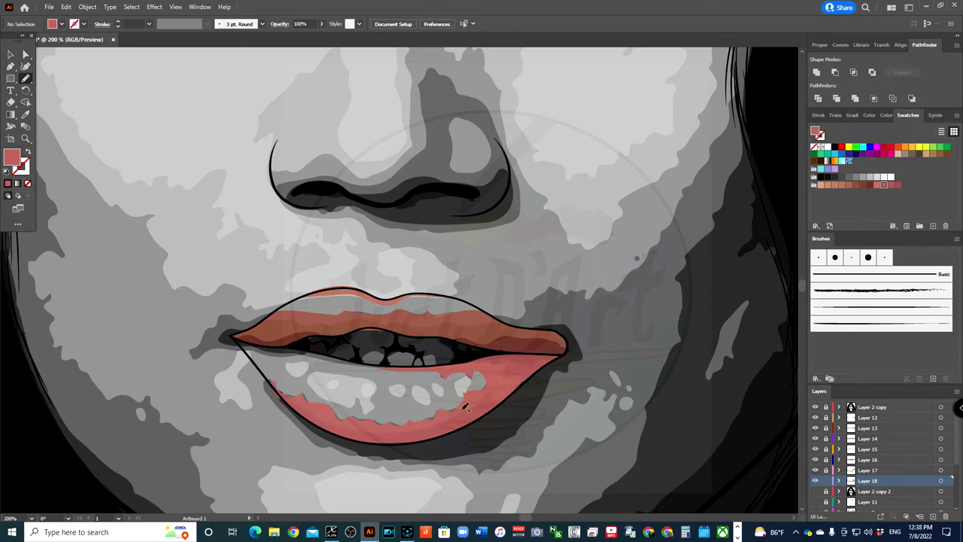
{"action": "left_click_drag", "start_coordinate": [291, 355], "coordinate": [293, 357]}
Add Layer 19 and store the lower lip's red as a swatch.
{"action": "key", "text": "ctrl+l"}
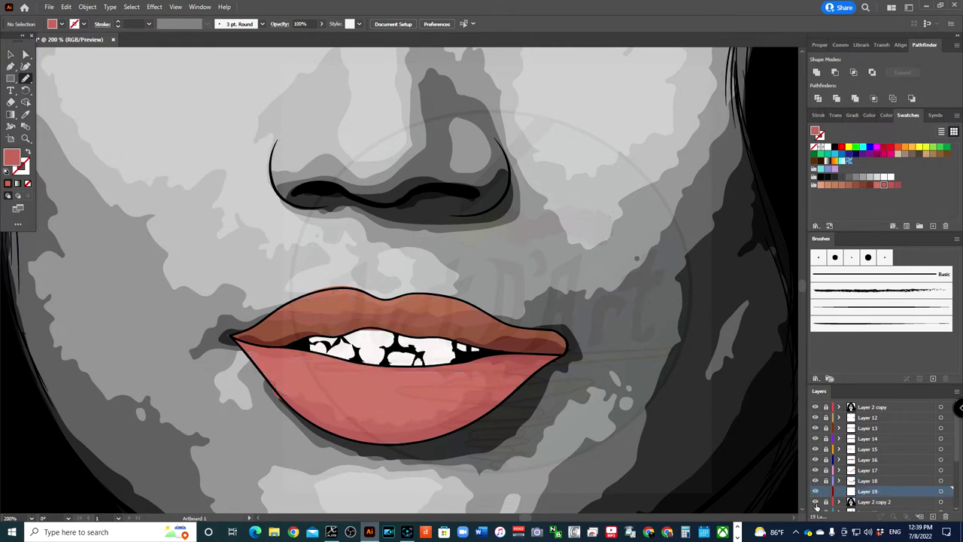
{"action": "scroll", "coordinate": [881, 467], "scroll_direction": "down", "scroll_amount": 5}
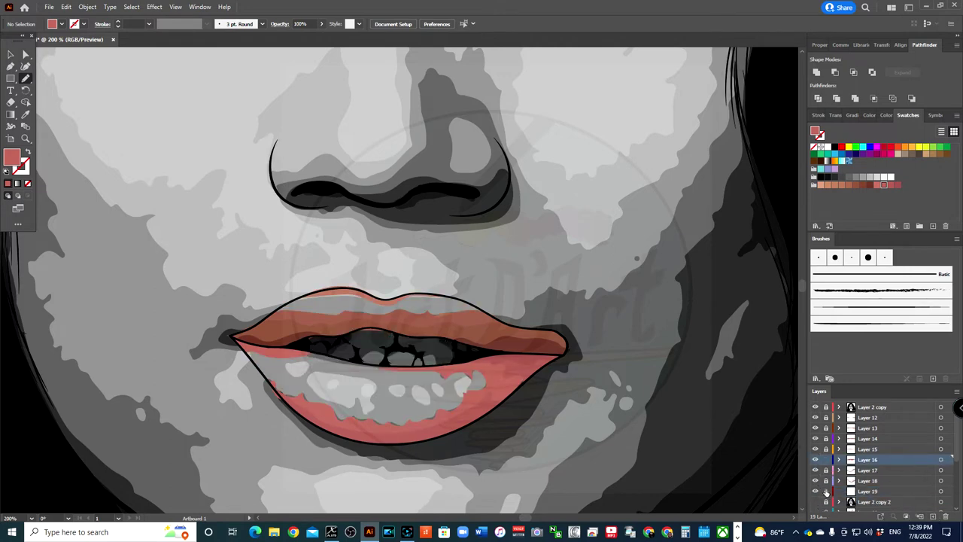
{"action": "left_click", "coordinate": [941, 485]}
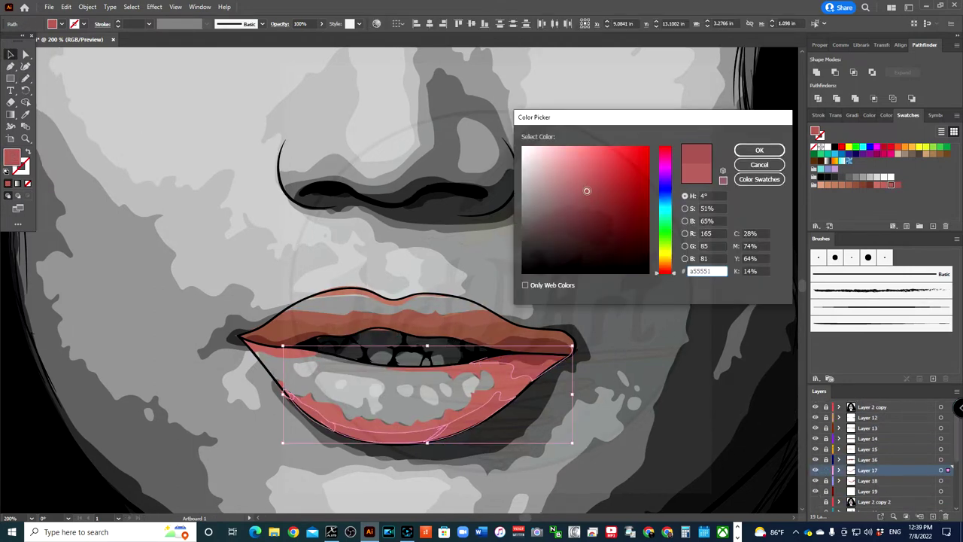
{"action": "left_click", "coordinate": [868, 491]}
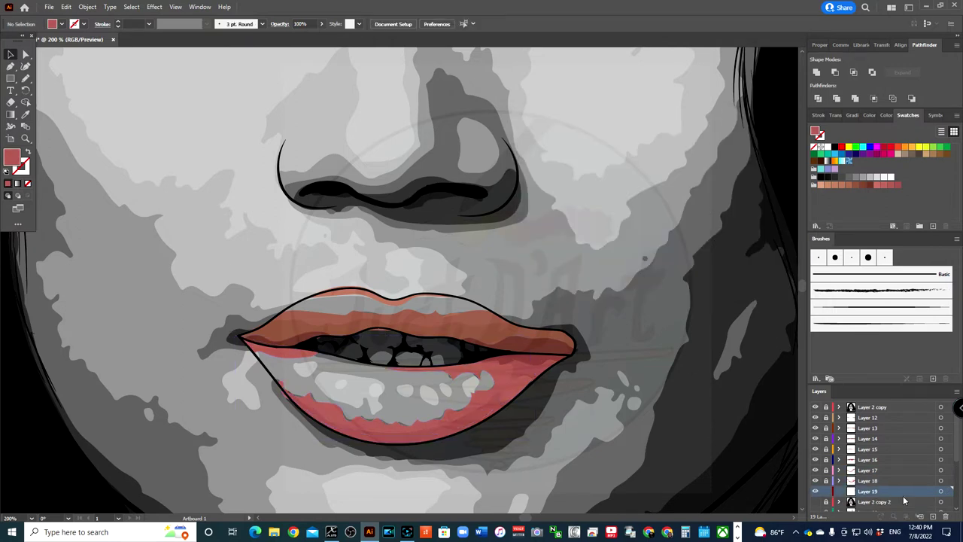
Draw a lighter pink highlight shape on the lower lip, then add Layer 20.
{"action": "left_click_drag", "start_coordinate": [325, 358], "coordinate": [330, 354]}
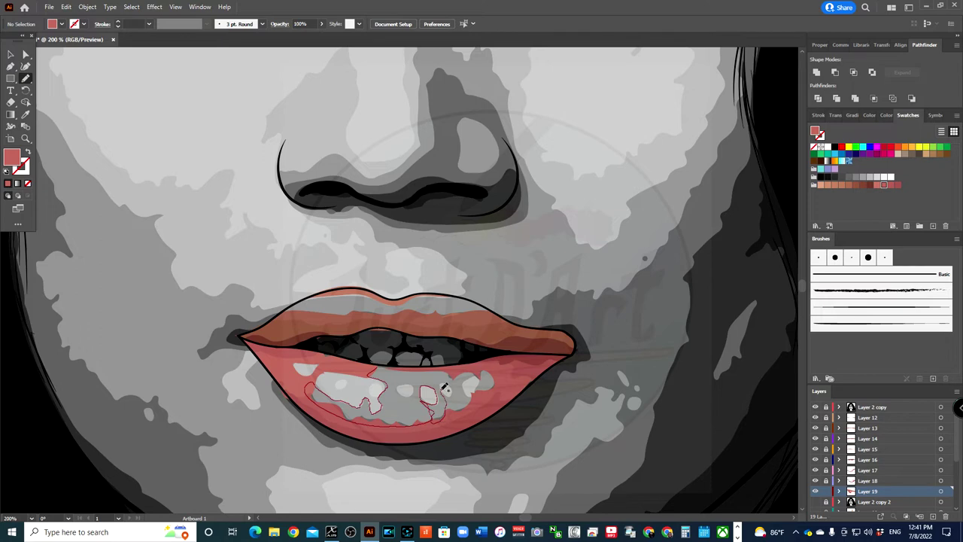
{"action": "left_click_drag", "start_coordinate": [384, 376], "coordinate": [372, 372]}
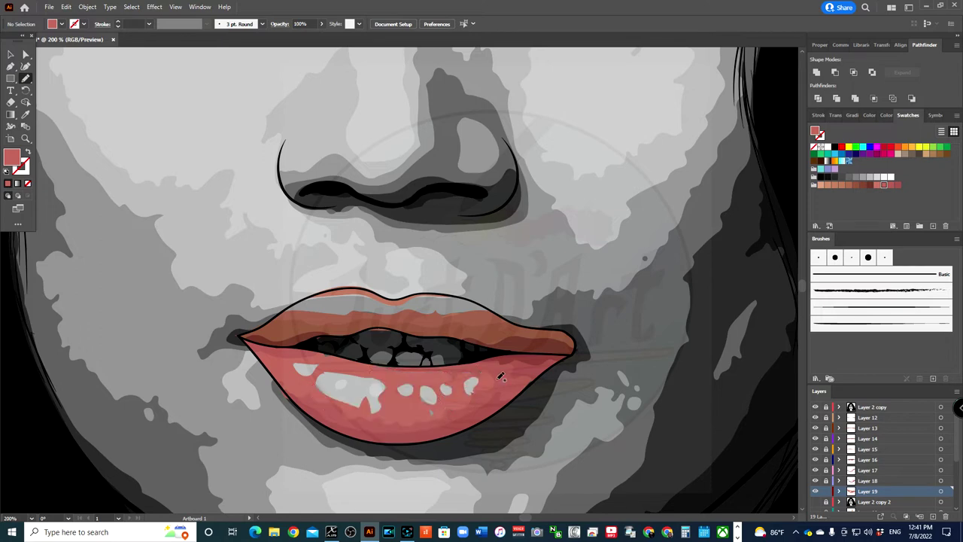
{"action": "key", "text": "ctrl+l"}
{"action": "double_click", "coordinate": [11, 157]}
{"action": "key", "text": "Return"}
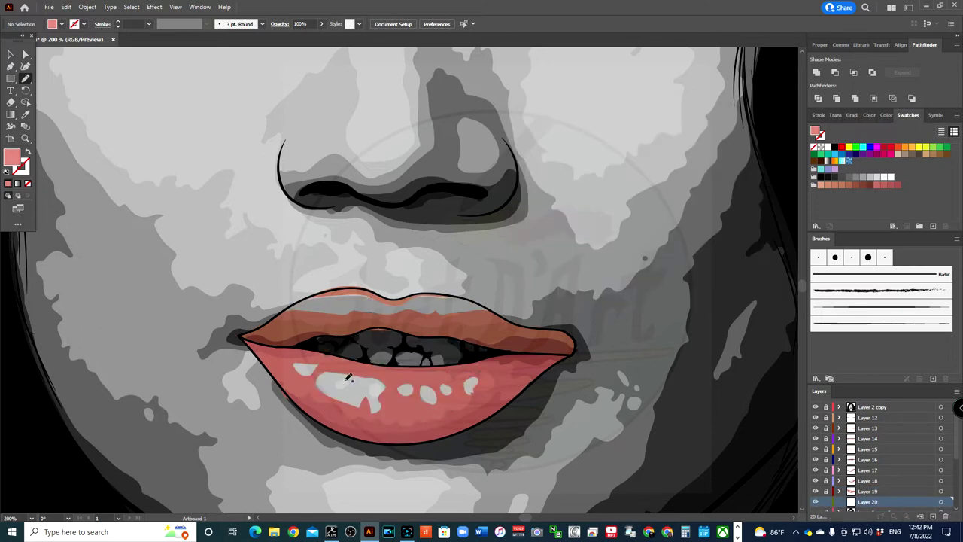
{"action": "key", "text": "ctrl+1"}
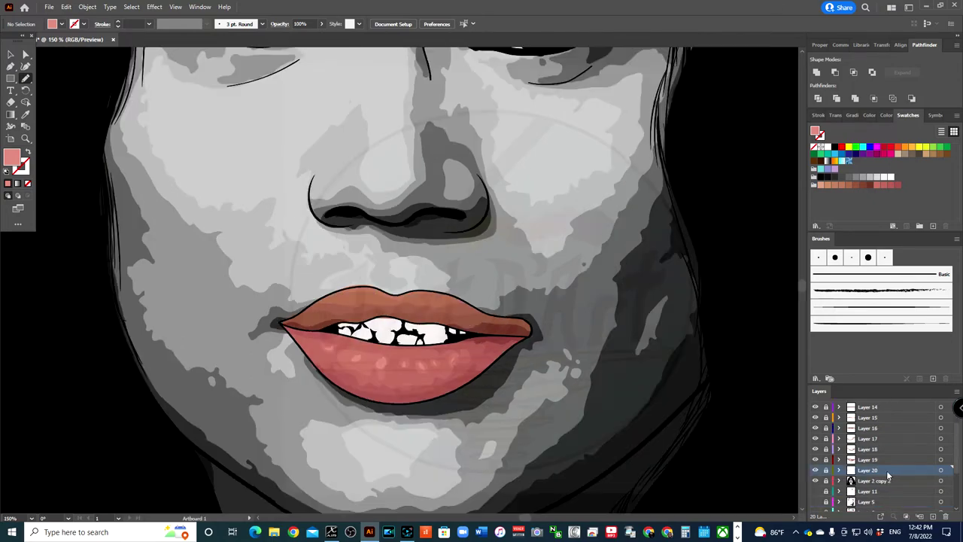
Try a dark red stroke at the upper lip corner on a new layer, then undo it.
{"action": "left_click", "coordinate": [851, 407]}
{"action": "key", "text": "ctrl+l"}
{"action": "double_click", "coordinate": [11, 157]}
{"action": "key", "text": "Return"}
{"action": "key", "text": "ctrl+plus"}
{"action": "left_click_drag", "start_coordinate": [493, 344], "coordinate": [574, 346]}
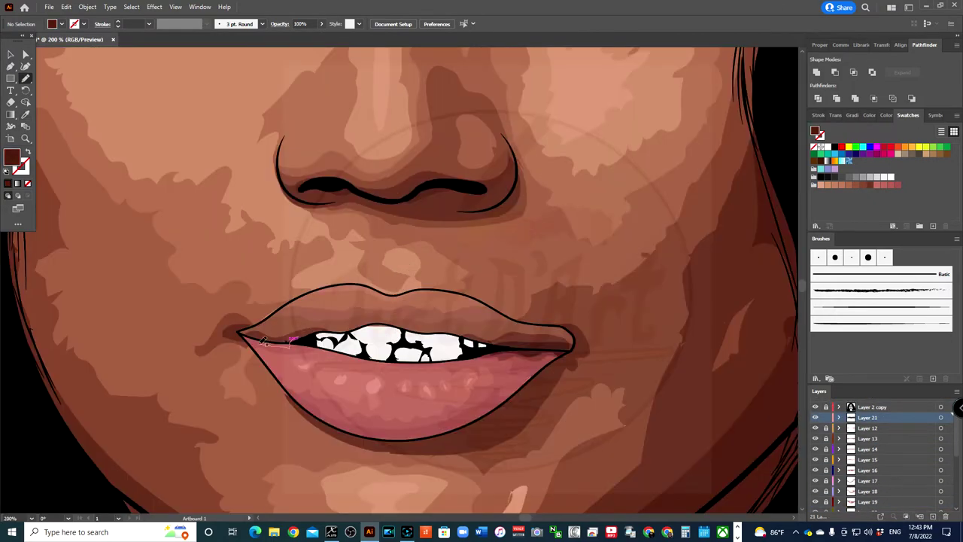
{"action": "key", "text": "ctrl+minus"}
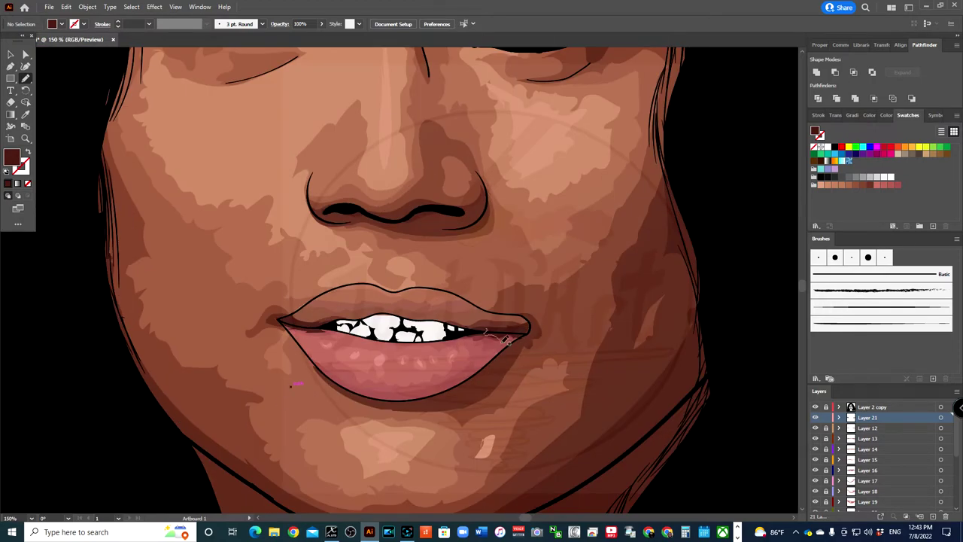
{"action": "key", "text": "ctrl+z"}
Add a new layer with a light grey fill and reveal the grey reference tracing.
{"action": "left_click", "coordinate": [933, 517]}
{"action": "key", "text": "Return"}
{"action": "left_click", "coordinate": [816, 426]}
{"action": "double_click", "coordinate": [11, 156]}
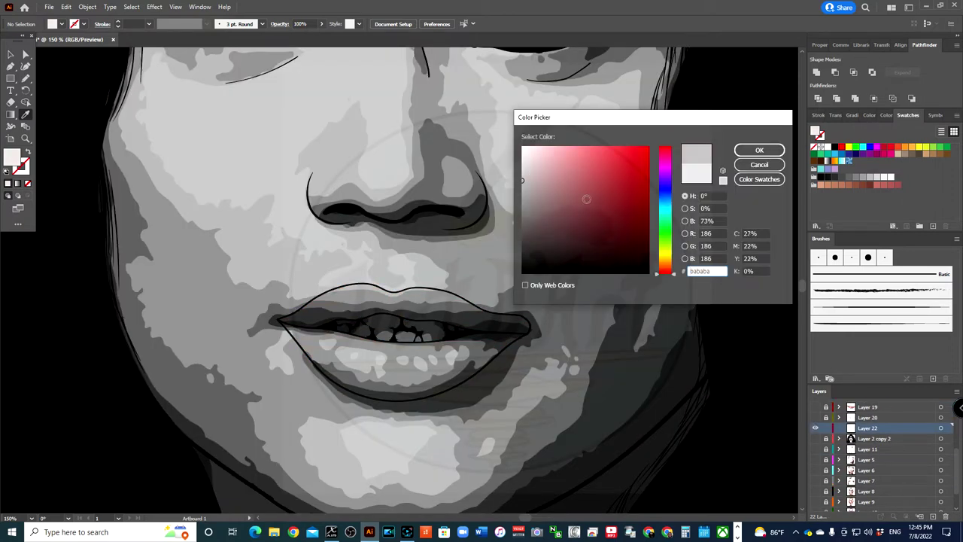
{"action": "key", "text": "Return"}
{"action": "key", "text": "ctrl+plus"}
{"action": "key", "text": "n"}
{"action": "key", "text": "v"}
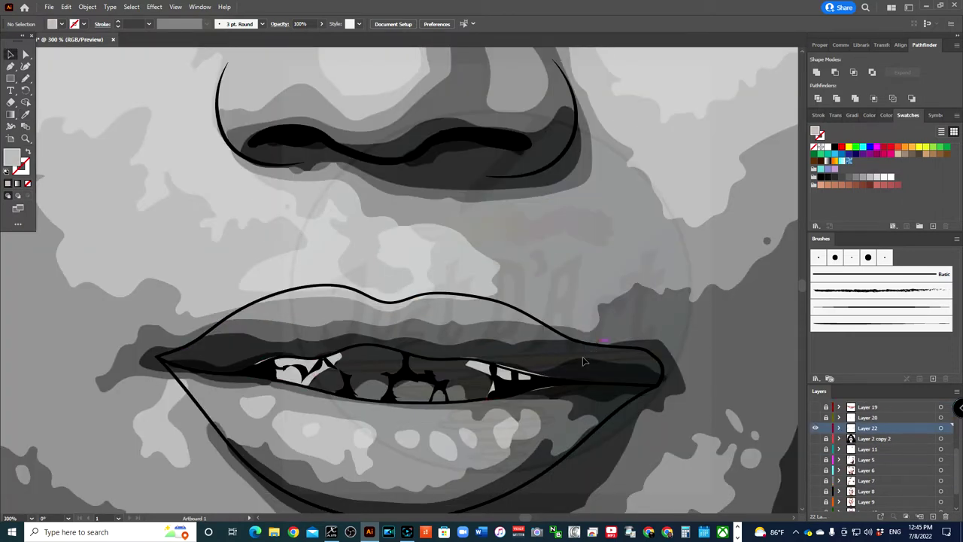
{"action": "left_click", "coordinate": [873, 438]}
On another new layer, pencil grey shading across the upper eye white.
{"action": "left_click", "coordinate": [933, 516]}
{"action": "double_click", "coordinate": [11, 157]}
{"action": "key", "text": "Return"}
{"action": "key", "text": "n"}
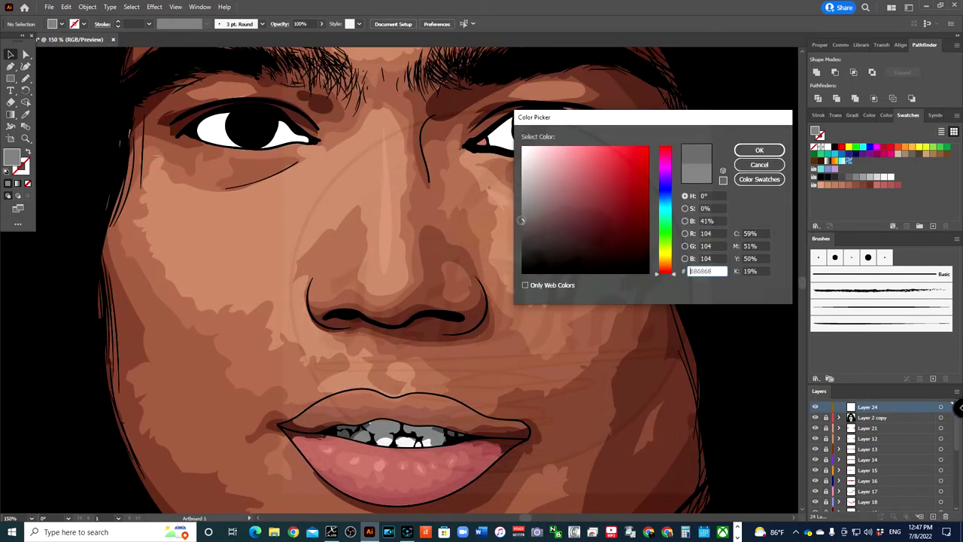
{"action": "left_click_drag", "start_coordinate": [492, 134], "coordinate": [585, 122]}
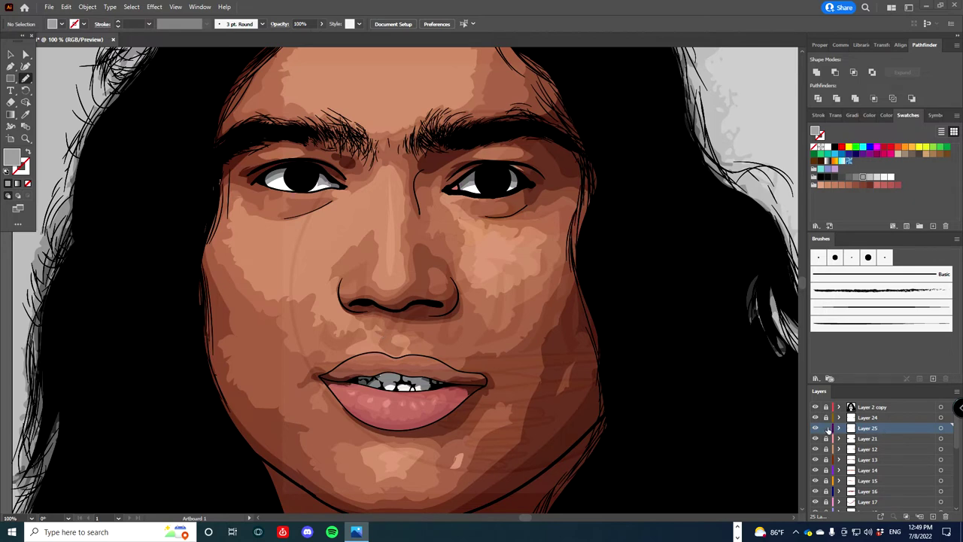
Set a near-black fill, add Layer 26 at the top, then Layer 27 for eye highlights.
{"action": "double_click", "coordinate": [19, 162]}
{"action": "left_click", "coordinate": [755, 148]}
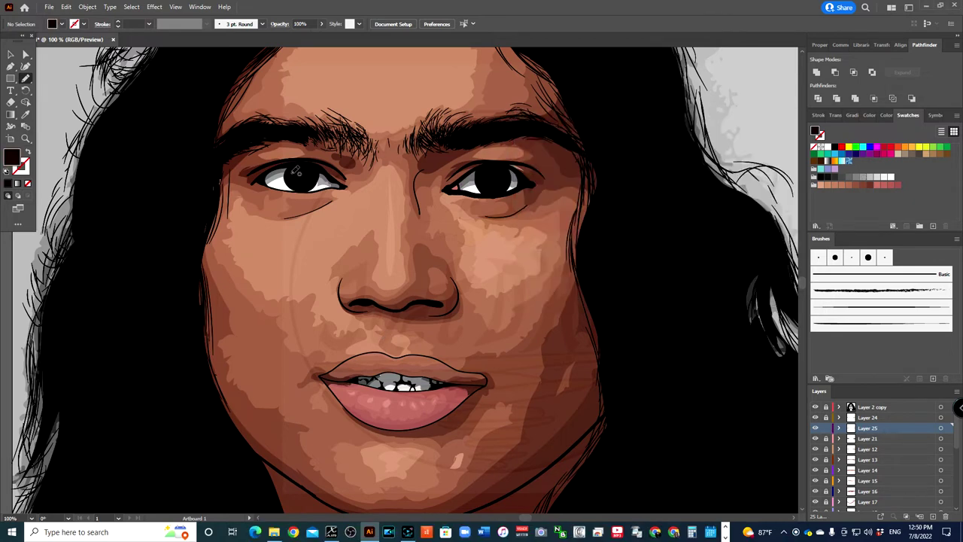
{"action": "key", "text": "ctrl+equal"}
{"action": "key", "text": "ctrl+equal"}
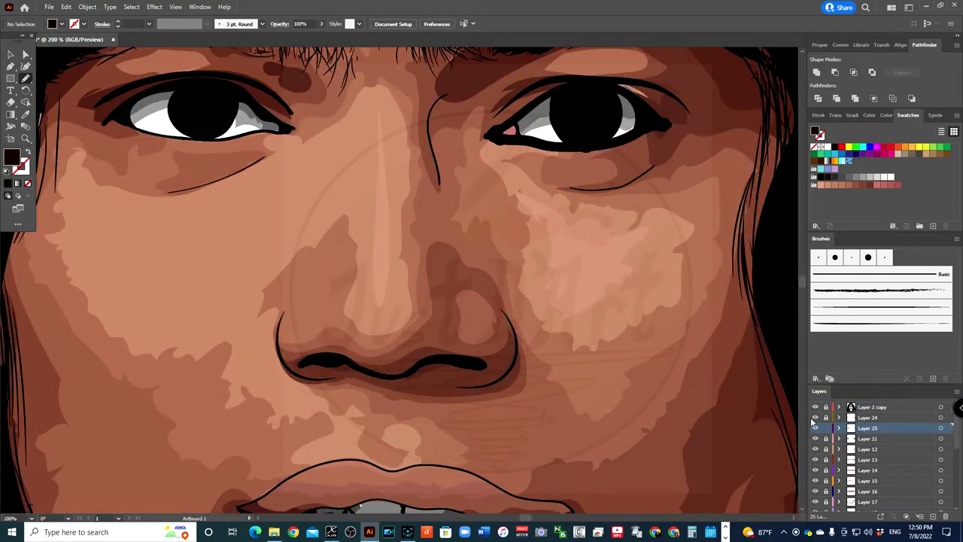
{"action": "key", "text": "ctrl+l"}
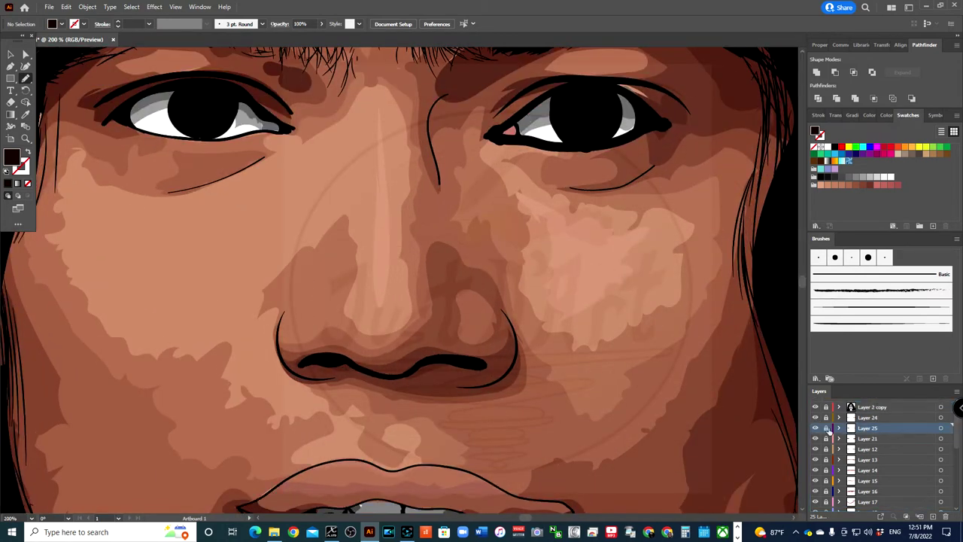
{"action": "left_click_drag", "start_coordinate": [886, 399], "coordinate": [885, 402]}
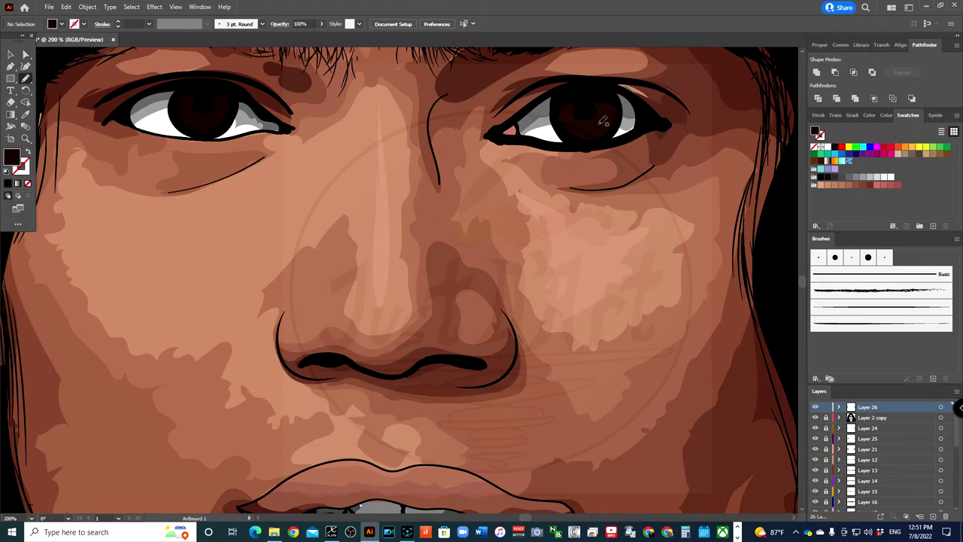
{"action": "key", "text": "ctrl+l"}
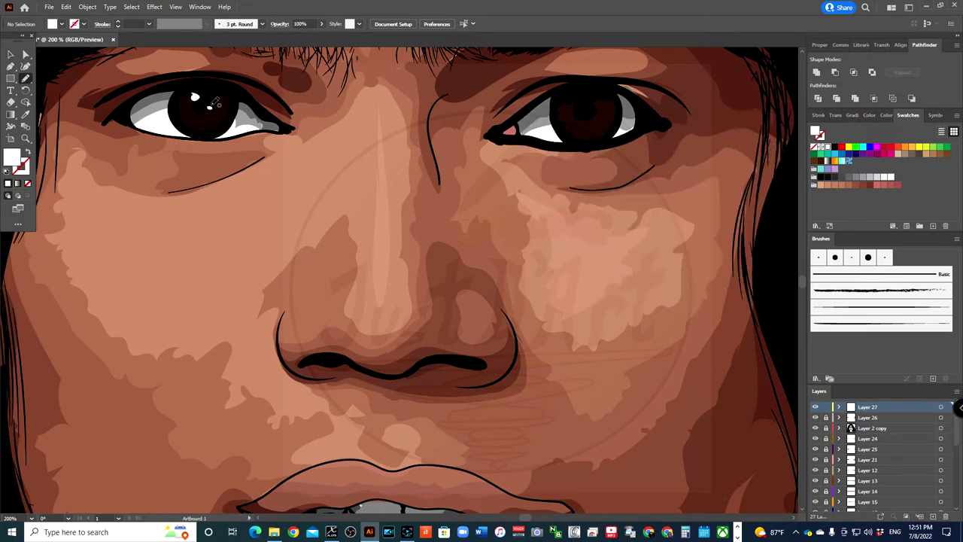
{"action": "key", "text": "ctrl+minus"}
{"action": "key", "text": "ctrl+minus"}
{"action": "key", "text": "ctrl+minus"}
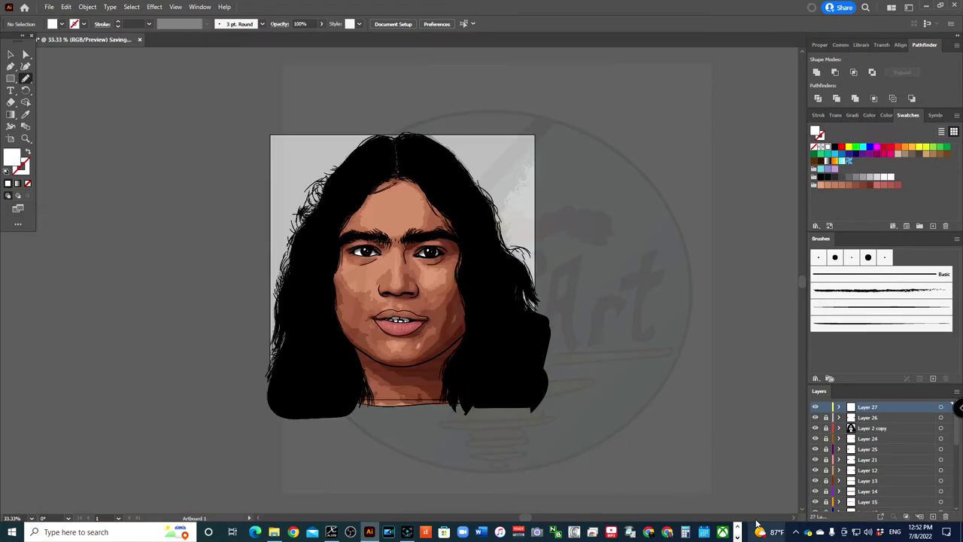
Swap fill and stroke and give the stroke a dark gradient with recoloured stops.
{"action": "left_click", "coordinate": [27, 152]}
{"action": "left_click", "coordinate": [18, 183]}
{"action": "double_click", "coordinate": [883, 198]}
{"action": "left_click", "coordinate": [814, 250]}
{"action": "left_click", "coordinate": [813, 233]}
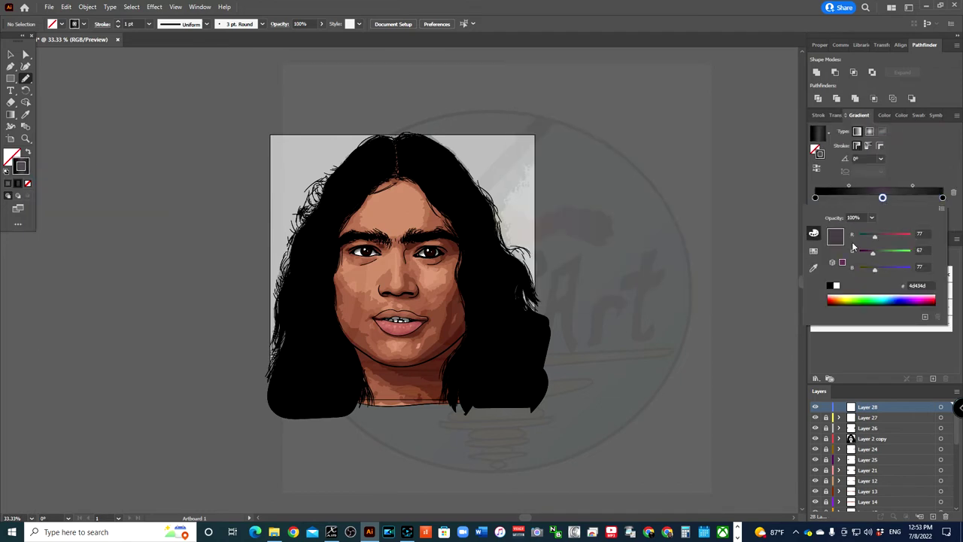
{"action": "left_click", "coordinate": [943, 197]}
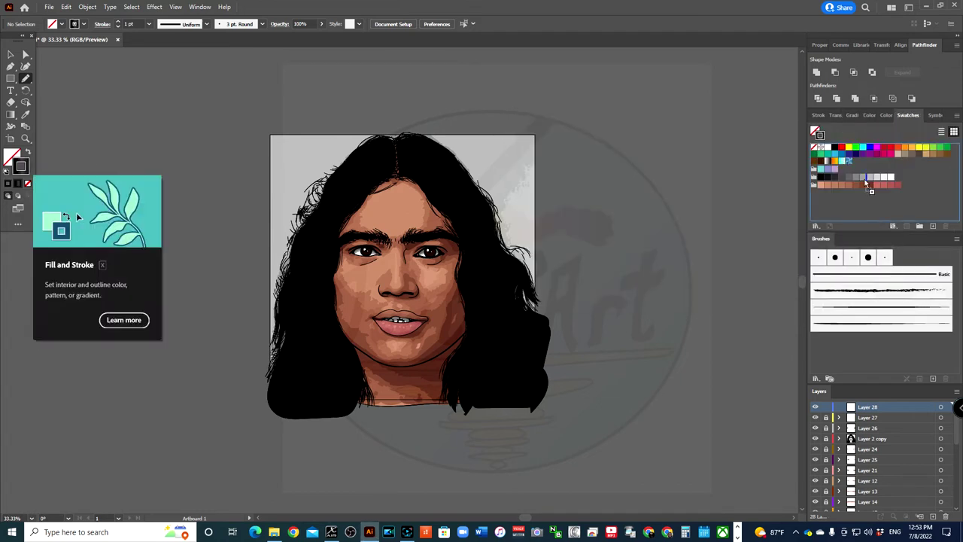
Choose a different brush, deselect the hair path, and recolour another gradient stop.
{"action": "left_click", "coordinate": [881, 306]}
{"action": "key", "text": "v"}
{"action": "left_click", "coordinate": [493, 240]}
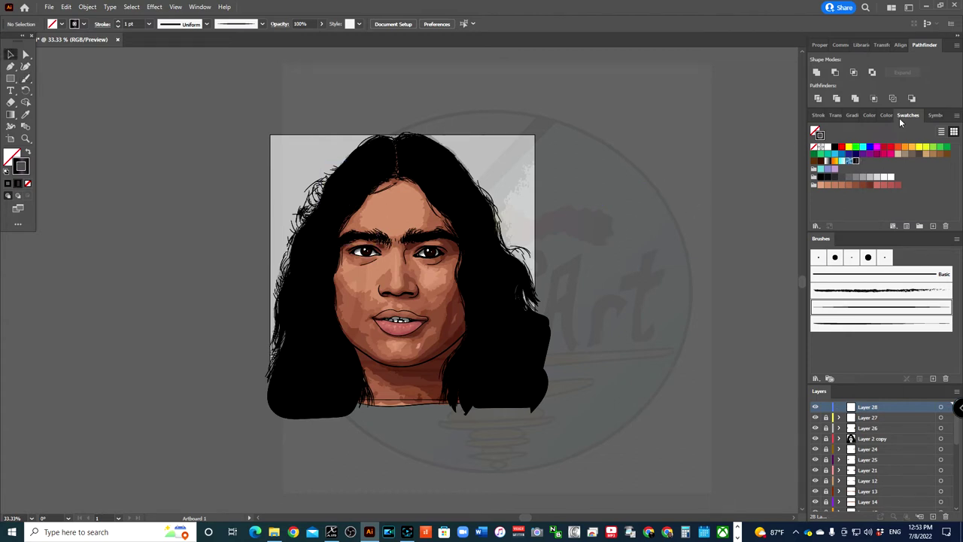
{"action": "left_click", "coordinate": [859, 114]}
{"action": "double_click", "coordinate": [881, 197]}
{"action": "left_click", "coordinate": [813, 249]}
{"action": "left_click", "coordinate": [813, 232]}
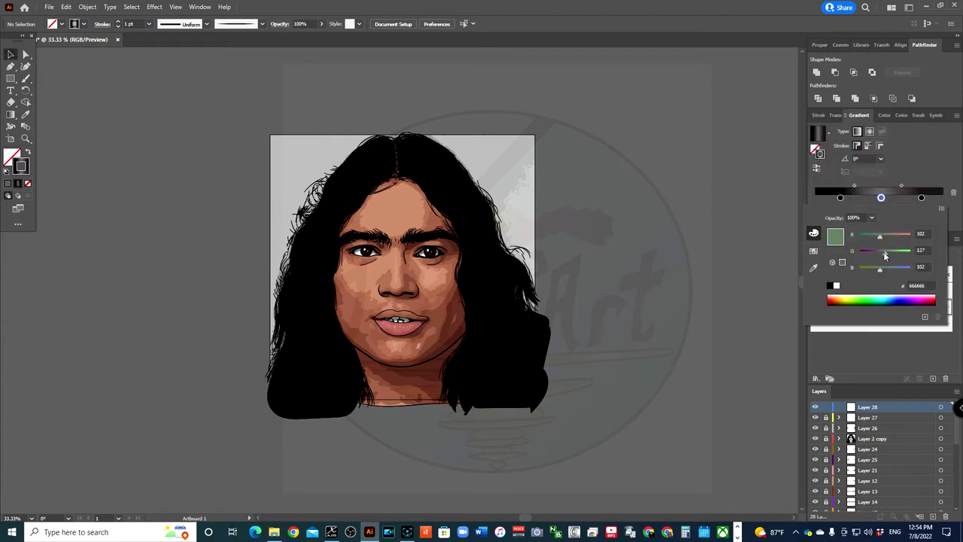
Select the Paintbrush and confirm the Calligraphic brush options.
{"action": "key", "text": "b"}
{"action": "double_click", "coordinate": [881, 307]}
{"action": "key", "text": "Escape"}
{"action": "left_click", "coordinate": [885, 257]}
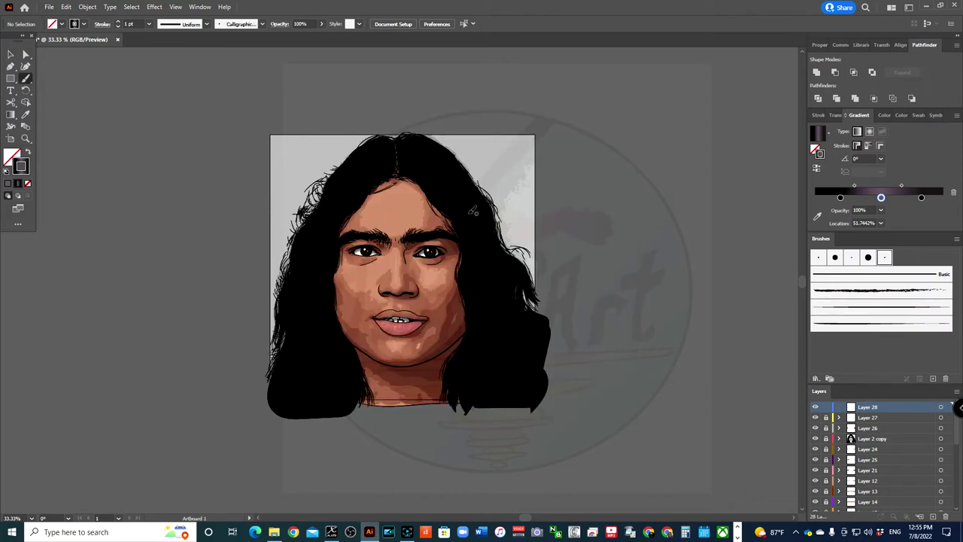
Hide the coloured artwork and traced layers so the reference photo shows, zoomed in.
{"action": "scroll", "coordinate": [872, 459], "scroll_direction": "down", "scroll_amount": 5}
{"action": "left_click", "coordinate": [815, 505], "text": "alt"}
{"action": "key", "text": "v"}
{"action": "left_click", "coordinate": [941, 506]}
{"action": "left_click", "coordinate": [198, 81]}
{"action": "left_click", "coordinate": [815, 506]}
{"action": "scroll", "coordinate": [873, 459], "scroll_direction": "up", "scroll_amount": 5}
{"action": "key", "text": "ctrl+plus"}
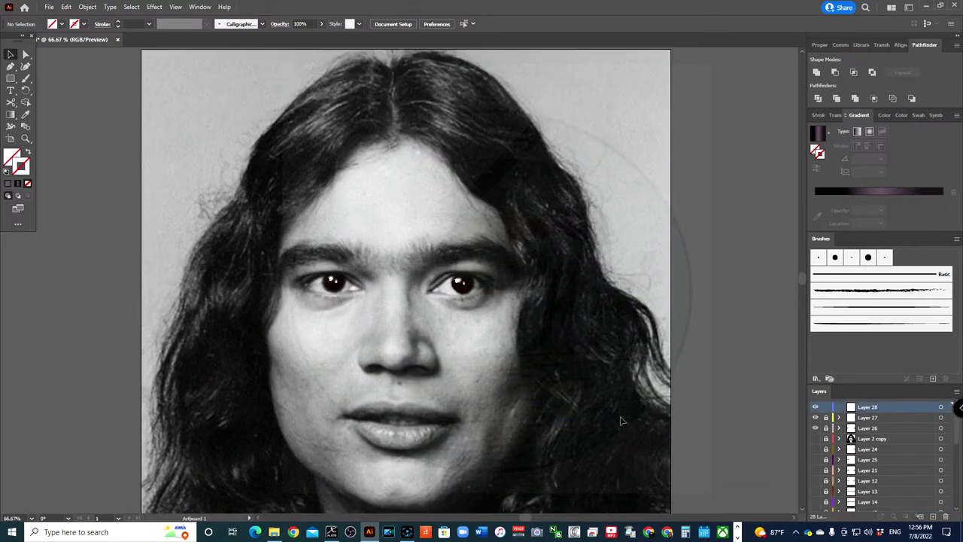
Paint dark gradient strands along the left and right hair edges, then toggle the illustration's visibility.
{"action": "left_click", "coordinate": [16, 184]}
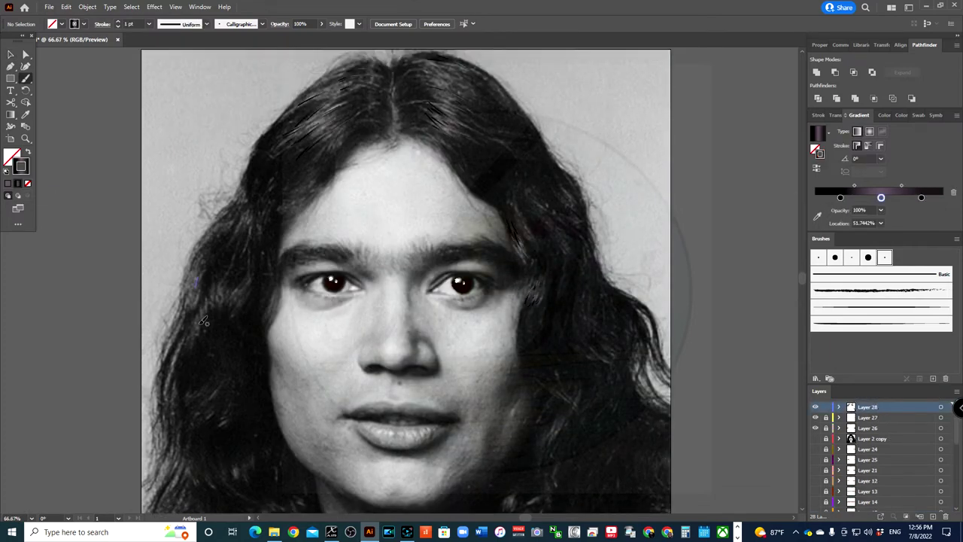
{"action": "left_click_drag", "start_coordinate": [179, 343], "coordinate": [163, 387]}
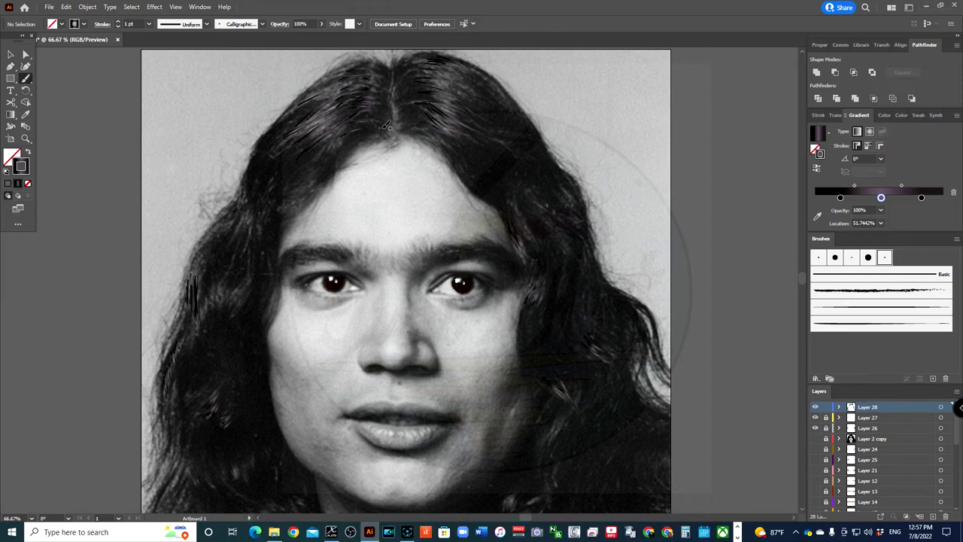
{"action": "left_click_drag", "start_coordinate": [259, 194], "coordinate": [263, 241]}
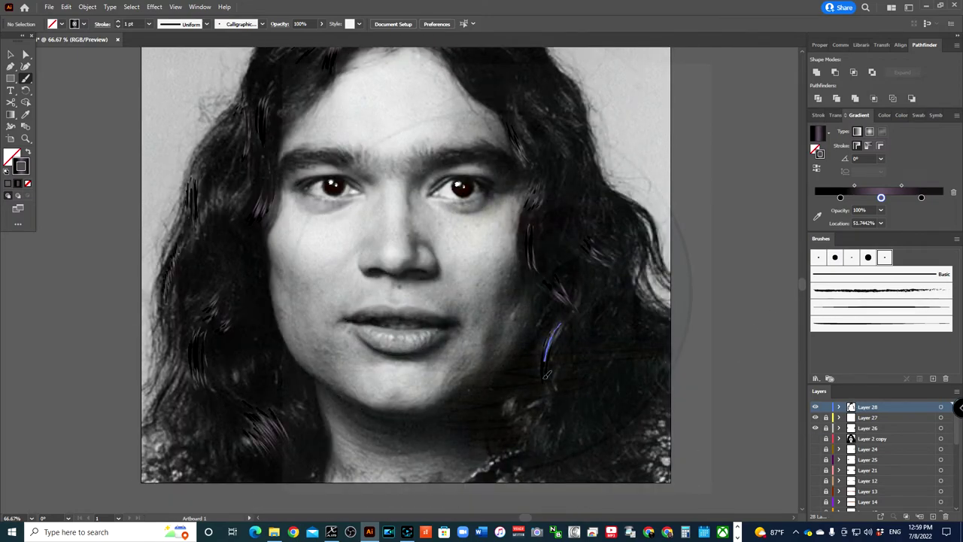
{"action": "left_click_drag", "start_coordinate": [659, 240], "coordinate": [664, 289]}
{"action": "left_click_drag", "start_coordinate": [656, 350], "coordinate": [668, 397]}
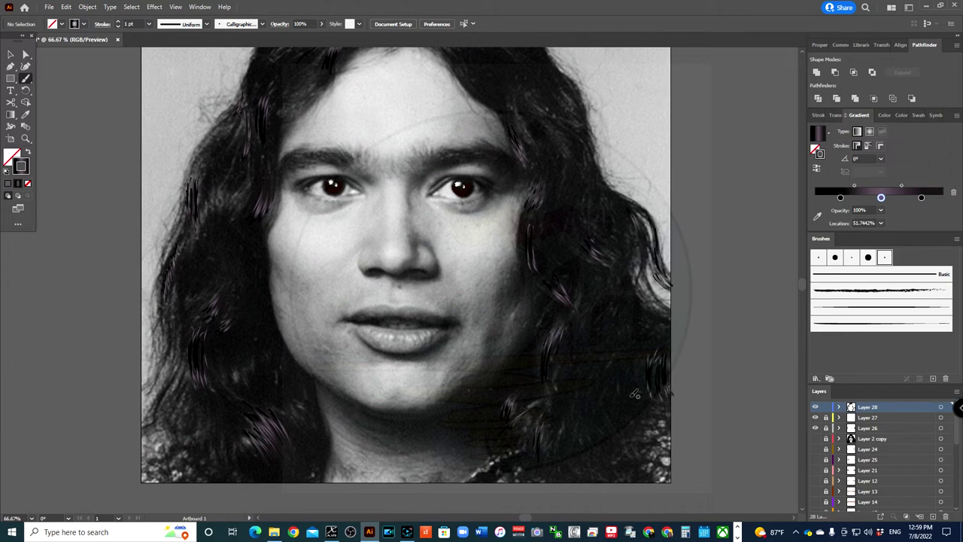
{"action": "scroll", "coordinate": [545, 101], "scroll_direction": "up", "scroll_amount": 3}
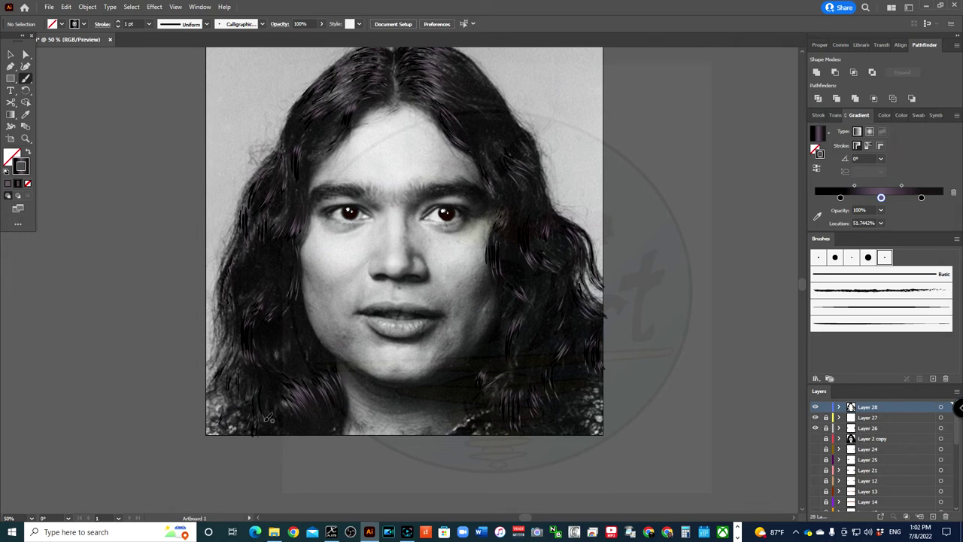
{"action": "left_click", "coordinate": [815, 438]}
{"action": "left_click", "coordinate": [815, 439]}
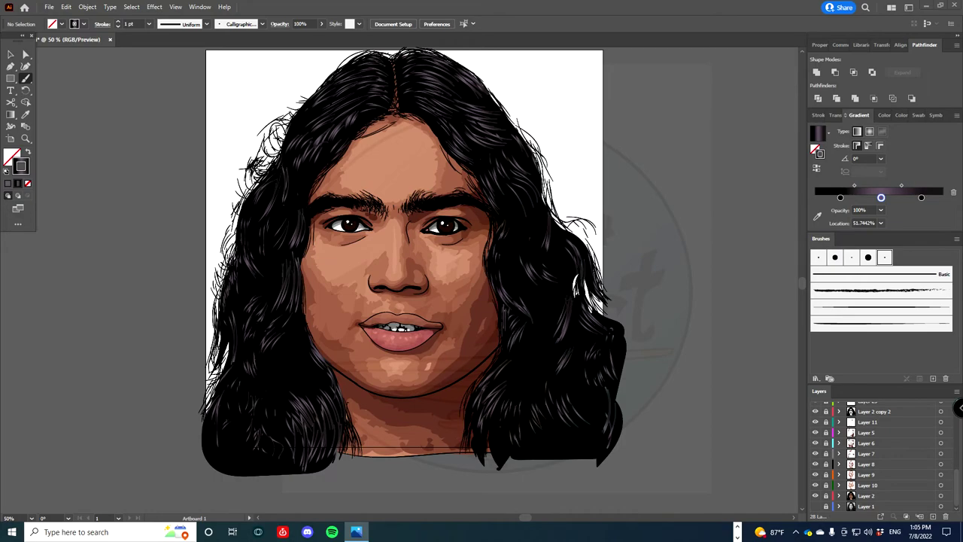
Add a new layer and sample the skin brown colour with the Eyedropper.
{"action": "key", "text": "ctrl+l"}
{"action": "key", "text": "i"}
{"action": "left_click", "coordinate": [477, 324]}
{"action": "key", "text": "ctrl+plus"}
{"action": "key", "text": "ctrl+plus"}
{"action": "key", "text": "ctrl+plus"}
{"action": "key", "text": "b"}
{"action": "key", "text": "ctrl+minus"}
{"action": "key", "text": "ctrl+minus"}
{"action": "key", "text": "ctrl+minus"}
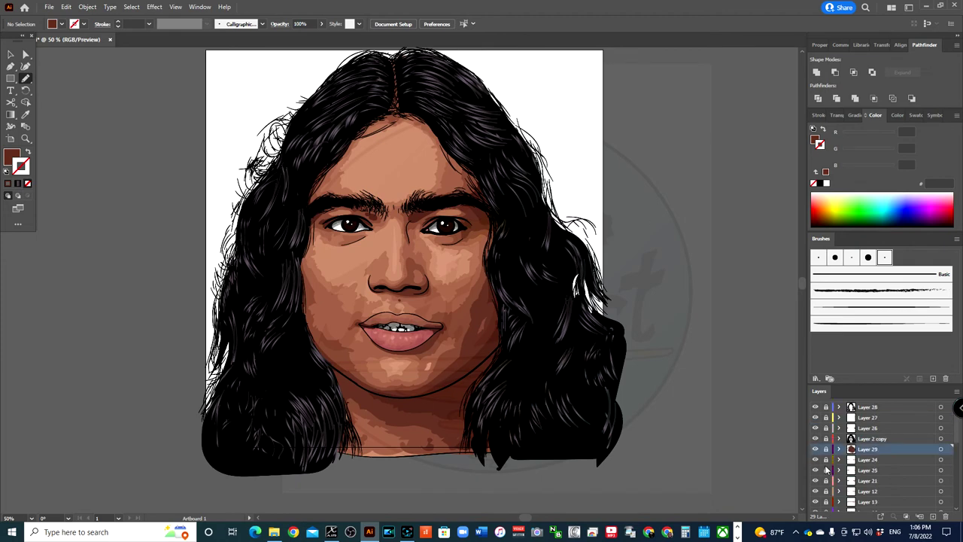
Select the teeth shape and change its fill colour.
{"action": "key", "text": "v"}
{"action": "left_click", "coordinate": [401, 329]}
{"action": "double_click", "coordinate": [11, 156]}
{"action": "key", "text": "Escape"}
{"action": "key", "text": "ctrl+shift+a"}
{"action": "scroll", "coordinate": [873, 459], "scroll_direction": "down", "scroll_amount": 1}
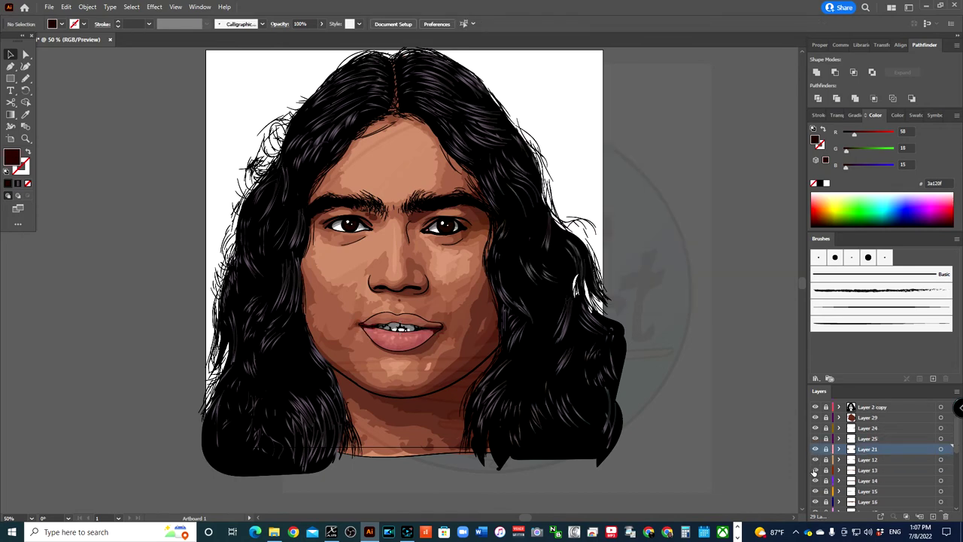
{"action": "left_click", "coordinate": [872, 461]}
Retune each lip colour's HSB values in Recolor Artwork.
{"action": "left_click", "coordinate": [941, 460]}
{"action": "left_click", "coordinate": [66, 7]}
{"action": "left_click", "coordinate": [278, 190]}
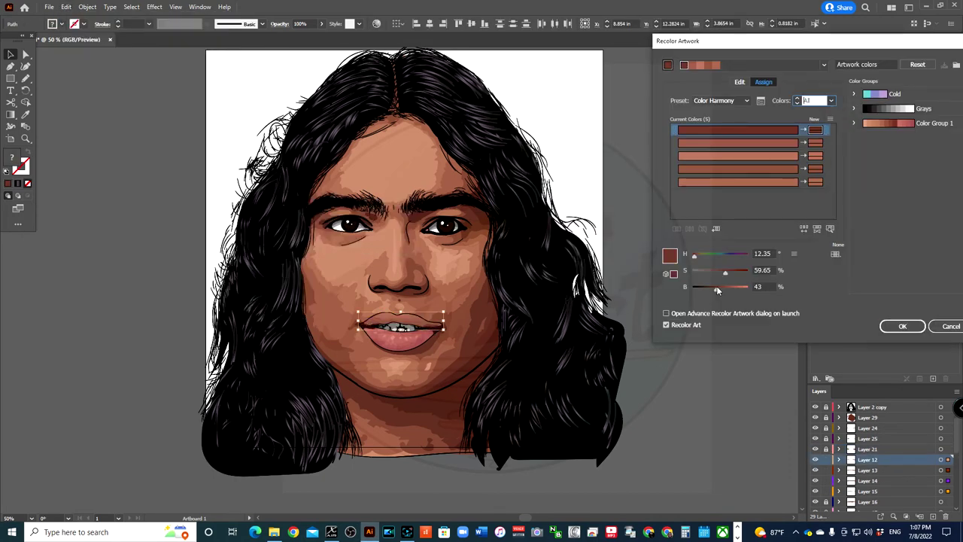
{"action": "key", "text": "Down"}
{"action": "key", "text": "Down"}
{"action": "key", "text": "Down"}
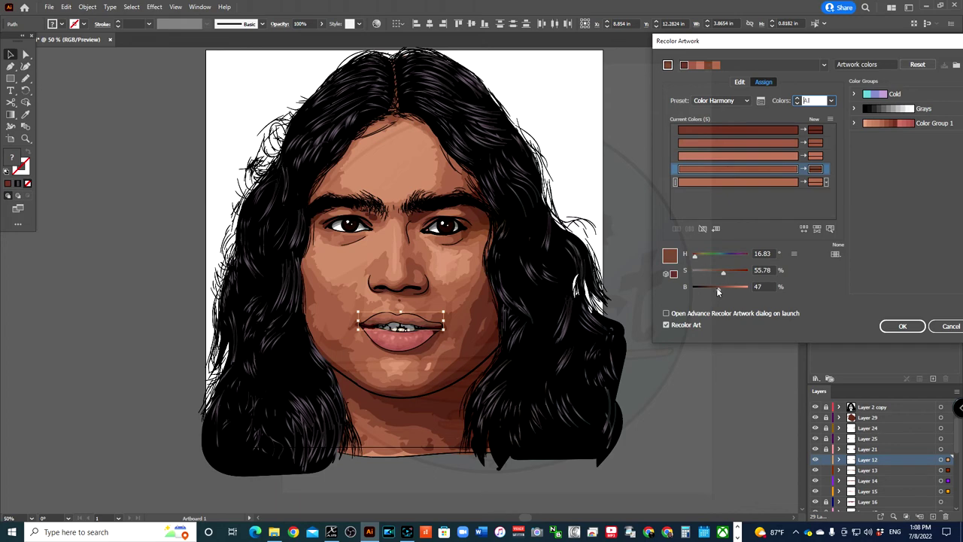
{"action": "key", "text": "Down"}
{"action": "key", "text": "Down"}
{"action": "key", "text": "Down"}
{"action": "key", "text": "Down"}
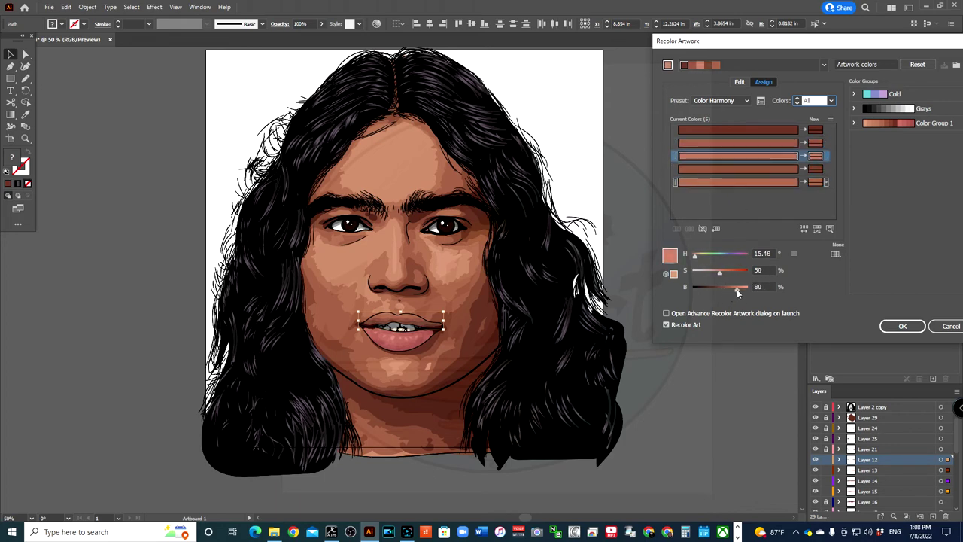
{"action": "key", "text": "Down"}
{"action": "key", "text": "Down"}
{"action": "left_click", "coordinate": [901, 326]}
Darken Layer 8's single skin colour through Recolor Artwork.
{"action": "scroll", "coordinate": [828, 478], "scroll_direction": "down", "scroll_amount": 5}
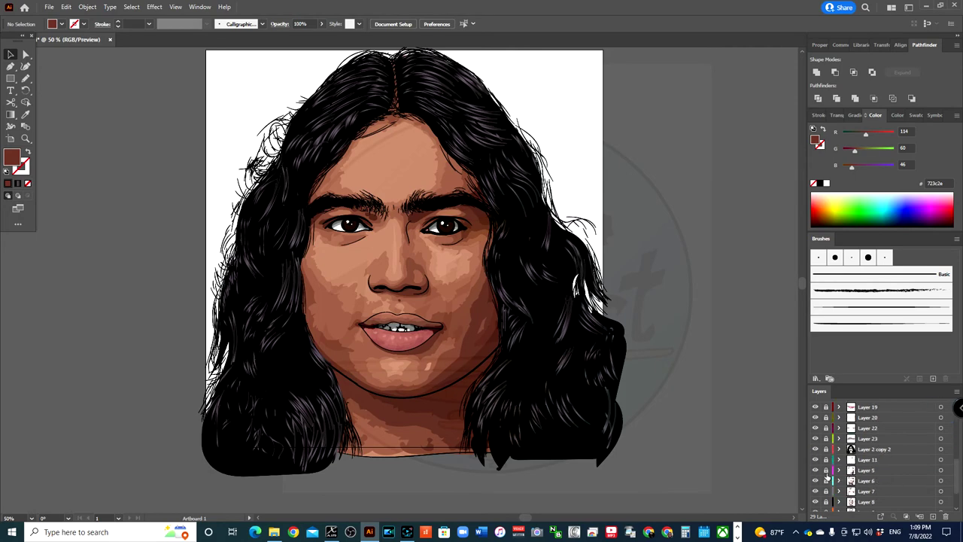
{"action": "scroll", "coordinate": [816, 493], "scroll_direction": "down", "scroll_amount": 3}
{"action": "left_click", "coordinate": [940, 470]}
{"action": "left_click", "coordinate": [67, 7]}
{"action": "left_click", "coordinate": [286, 207]}
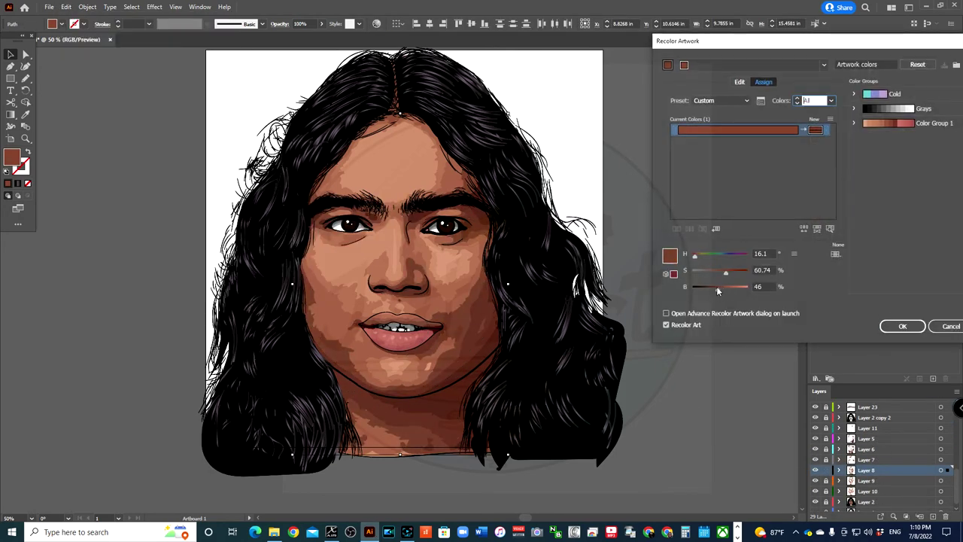
{"action": "key", "text": "Return"}
Target Layer 7 with the Pencil tool and frame a close-up of the nose.
{"action": "left_click", "coordinate": [858, 459]}
{"action": "key", "text": "n"}
{"action": "key", "text": "ctrl+1"}
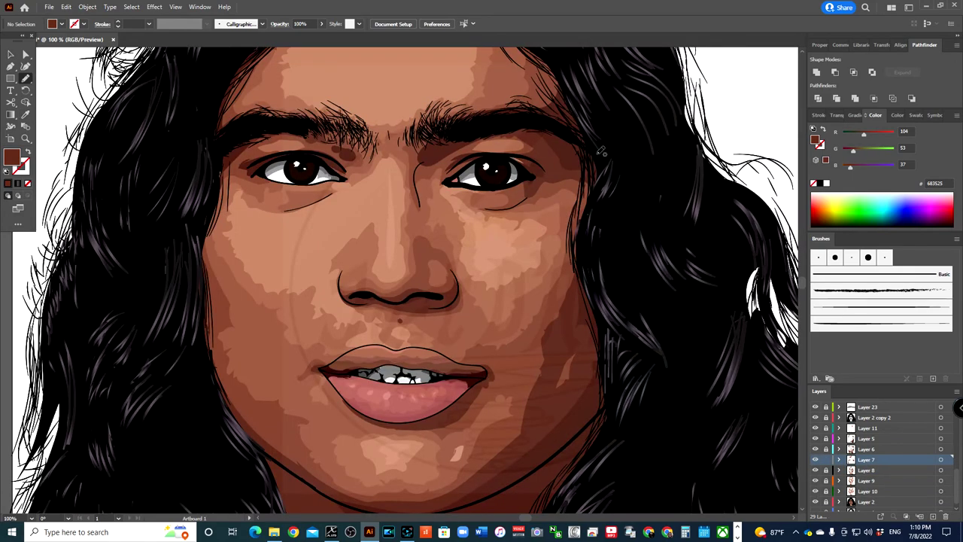
{"action": "key", "text": "ctrl+0"}
{"action": "scroll", "coordinate": [463, 242], "scroll_direction": "up", "scroll_amount": 5}
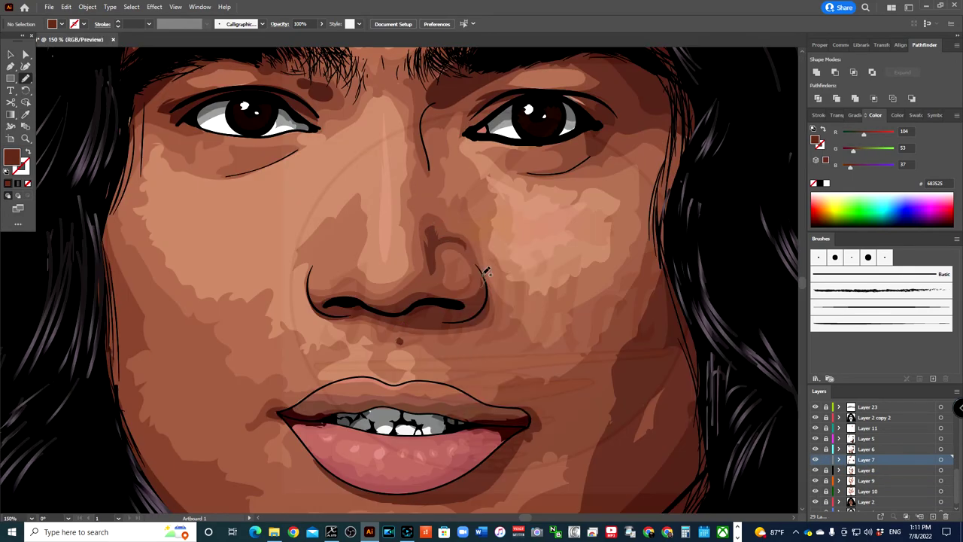
{"action": "key", "text": "ctrl+0"}
{"action": "scroll", "coordinate": [431, 271], "scroll_direction": "up", "scroll_amount": 3}
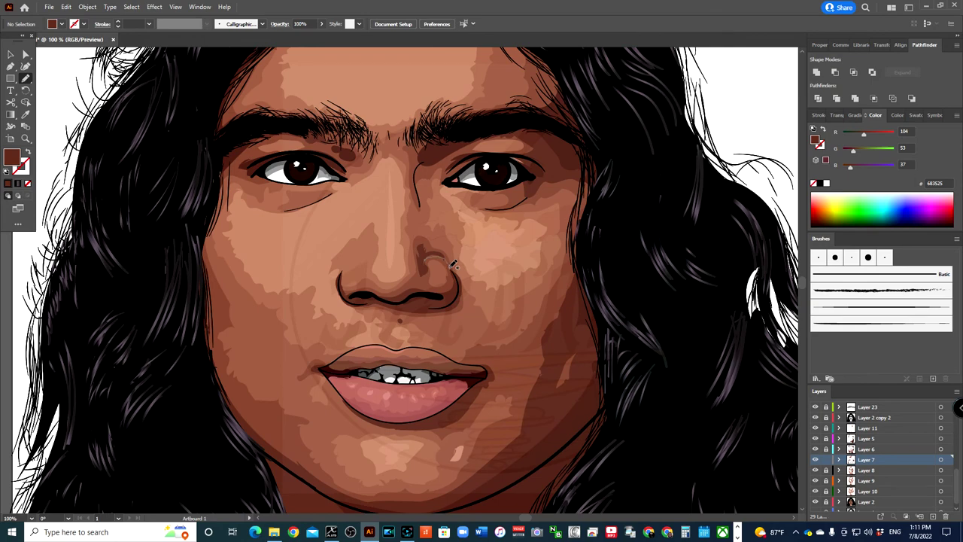
{"action": "key", "text": "ctrl+minus"}
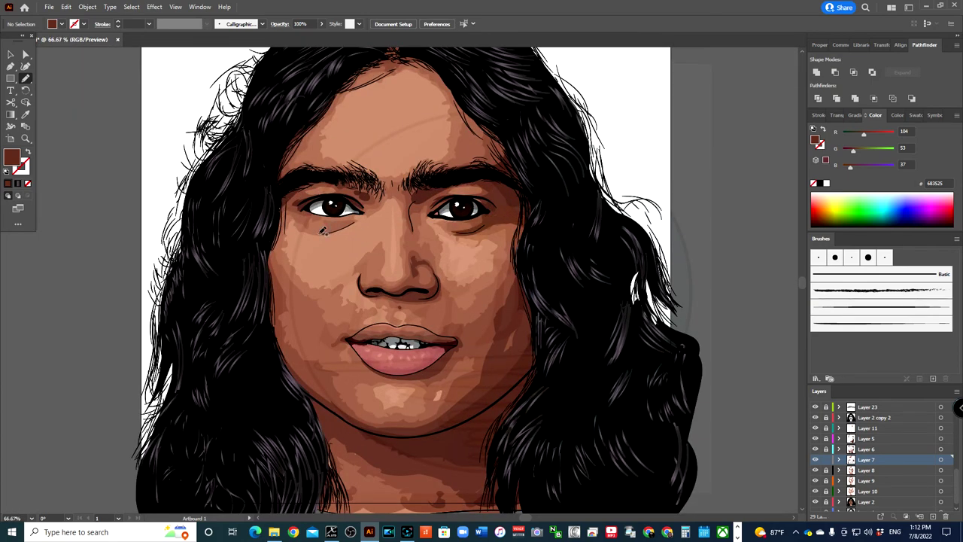
{"action": "key", "text": "ctrl+minus"}
{"action": "key", "text": "ctrl+minus"}
{"action": "key", "text": "ctrl+minus"}
{"action": "key", "text": "ctrl+1"}
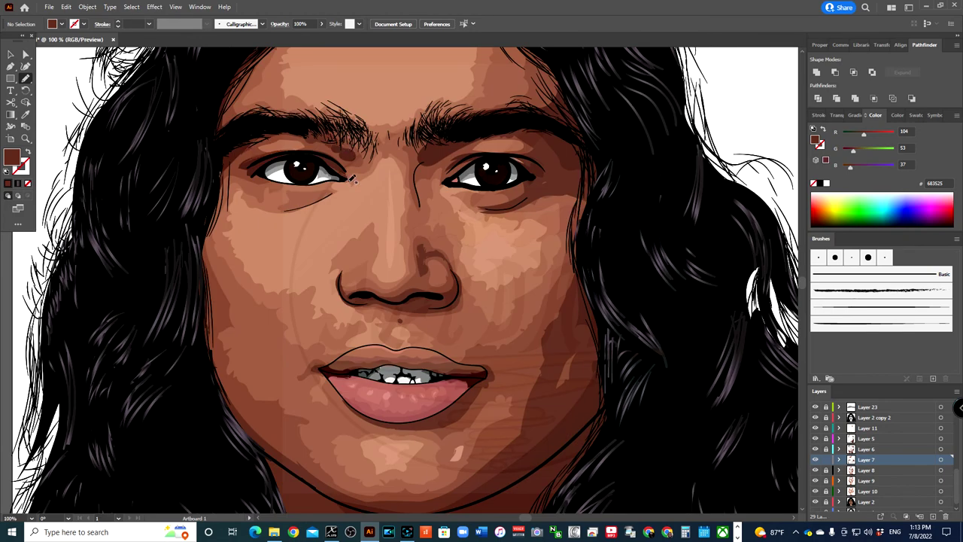
{"action": "key", "text": "ctrl+minus"}
{"action": "key", "text": "ctrl+minus"}
{"action": "key", "text": "ctrl+minus"}
{"action": "key", "text": "ctrl+1"}
{"action": "key", "text": "ctrl+minus"}
{"action": "key", "text": "ctrl+minus"}
{"action": "key", "text": "ctrl+1"}
Draw a dark #471e15 shading stroke beside the nostril on Layer 5, adding a new layer.
{"action": "left_click", "coordinate": [865, 438]}
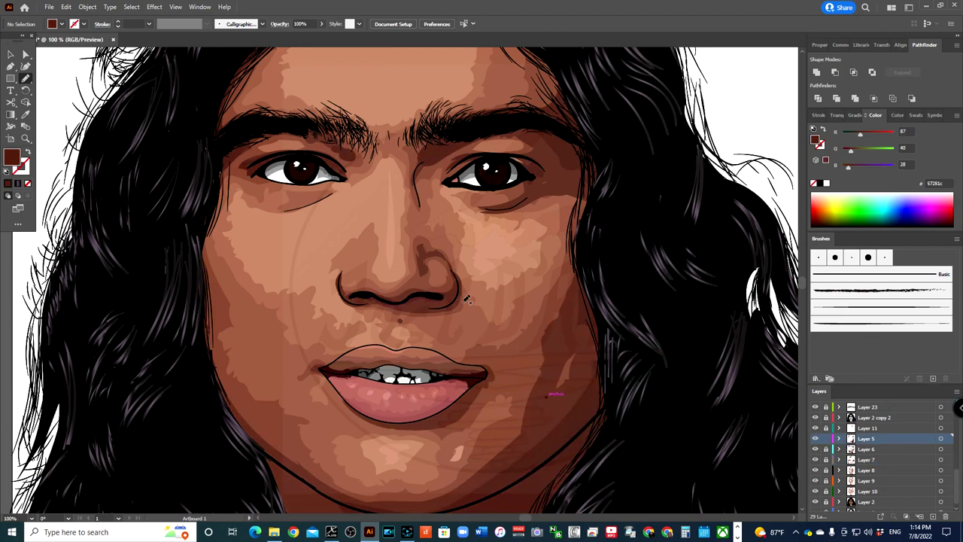
{"action": "left_click_drag", "start_coordinate": [454, 306], "coordinate": [454, 307]}
{"action": "key", "text": "ctrl+l"}
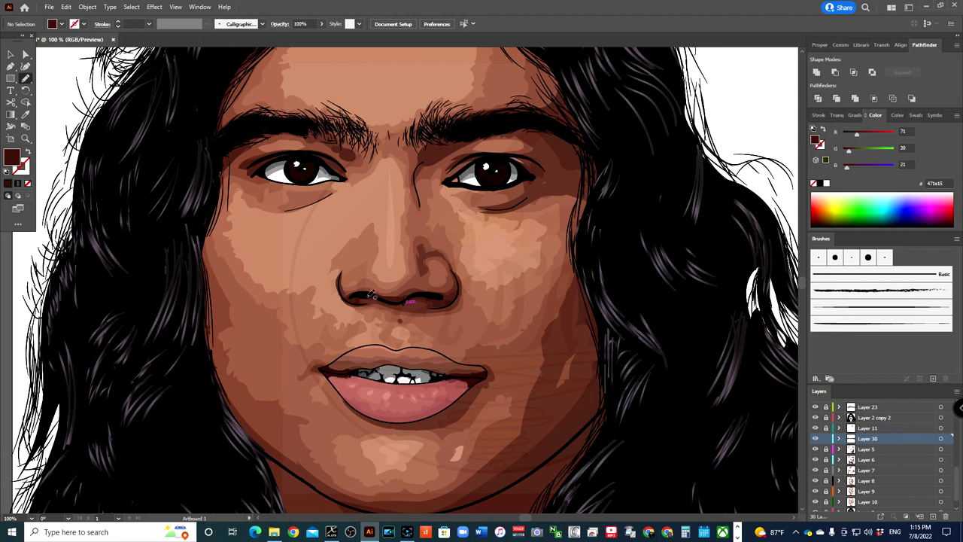
{"action": "key", "text": "ctrl+minus"}
{"action": "key", "text": "ctrl+minus"}
{"action": "key", "text": "ctrl+minus"}
{"action": "key", "text": "ctrl+1"}
Zoom out to the whole artboard and add another new layer at the bottom.
{"action": "key", "text": "ctrl+minus"}
{"action": "key", "text": "ctrl+minus"}
{"action": "key", "text": "ctrl+minus"}
{"action": "key", "text": "ctrl+plus"}
{"action": "key", "text": "ctrl+plus"}
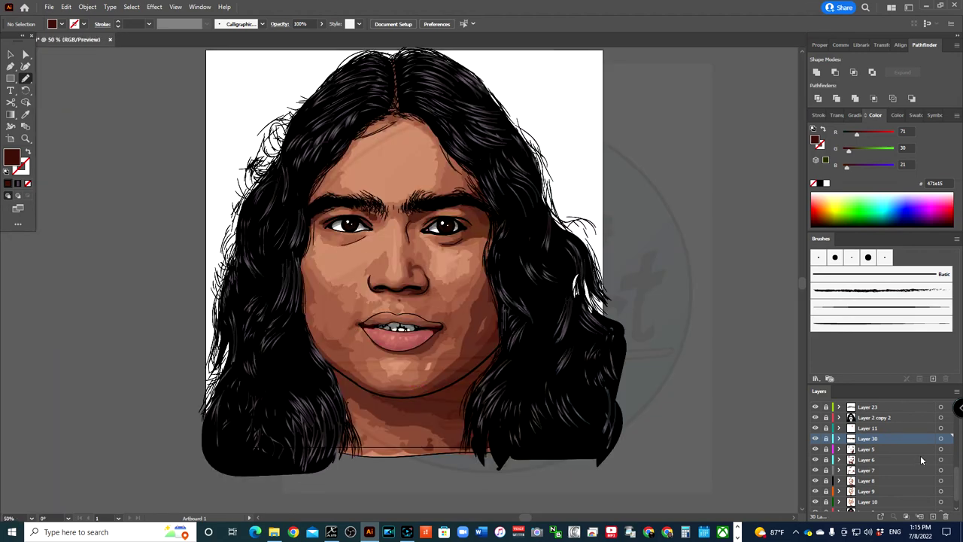
{"action": "scroll", "coordinate": [921, 459], "scroll_direction": "down", "scroll_amount": 2}
{"action": "key", "text": "ctrl+l"}
Draw an artboard-covering rectangle filled with a yellow-orange-red radial gradient.
{"action": "key", "text": "m"}
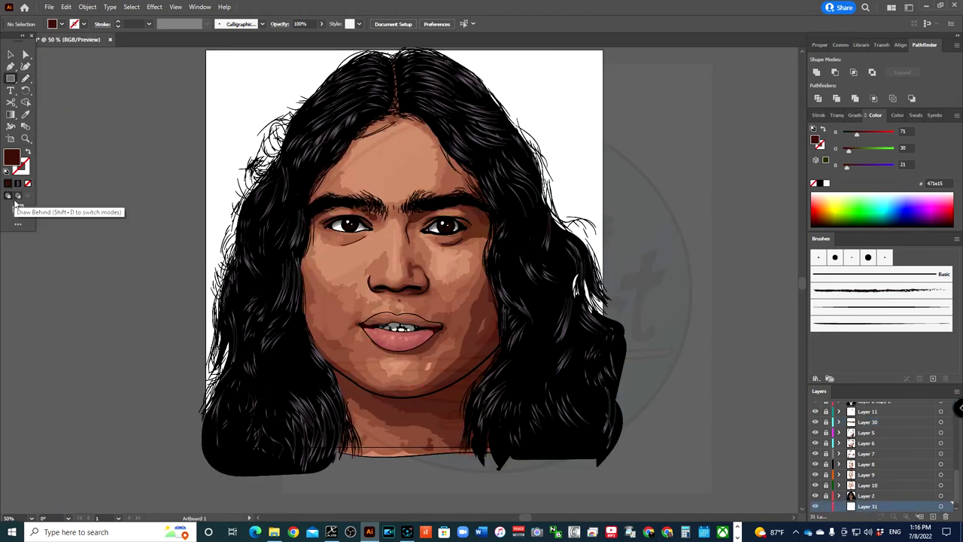
{"action": "left_click", "coordinate": [18, 183]}
{"action": "double_click", "coordinate": [840, 197]}
{"action": "left_click", "coordinate": [927, 229]}
{"action": "double_click", "coordinate": [921, 197]}
{"action": "left_click", "coordinate": [881, 197]}
{"action": "left_click_drag", "start_coordinate": [208, 50], "coordinate": [625, 470]}
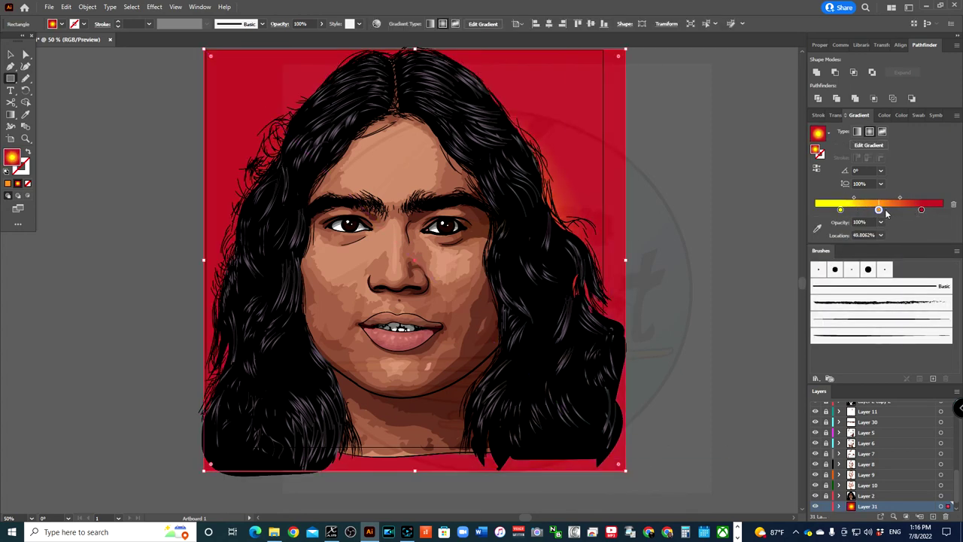
{"action": "mouse_move", "coordinate": [915, 210]}
{"action": "left_mouse_down"}
{"action": "mouse_move", "coordinate": [936, 211]}
{"action": "mouse_move", "coordinate": [904, 198]}
{"action": "left_mouse_up"}
{"action": "key", "text": "ctrl+shift+a"}
Add a new layer and set up a thin Paintbrush line with a new stroke colour.
{"action": "scroll", "coordinate": [414, 278], "scroll_direction": "up", "scroll_amount": 2}
{"action": "key", "text": "ctrl+l"}
{"action": "left_click", "coordinate": [11, 90]}
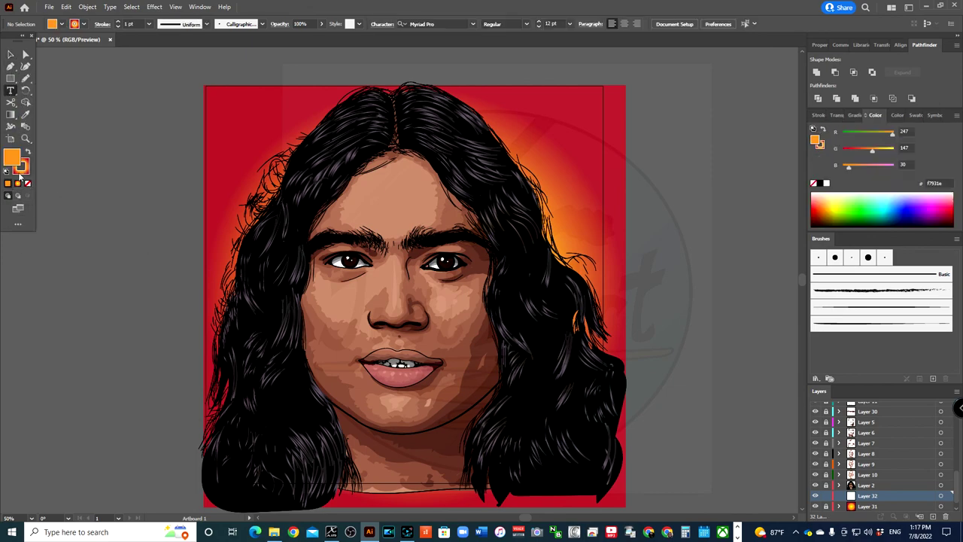
{"action": "double_click", "coordinate": [20, 166]}
{"action": "left_click", "coordinate": [697, 153]}
{"action": "key", "text": "b"}
{"action": "left_click", "coordinate": [881, 305]}
Paint a handwritten signature beside the hair and group its strokes.
{"action": "scroll", "coordinate": [391, 65], "scroll_direction": "up", "scroll_amount": 2}
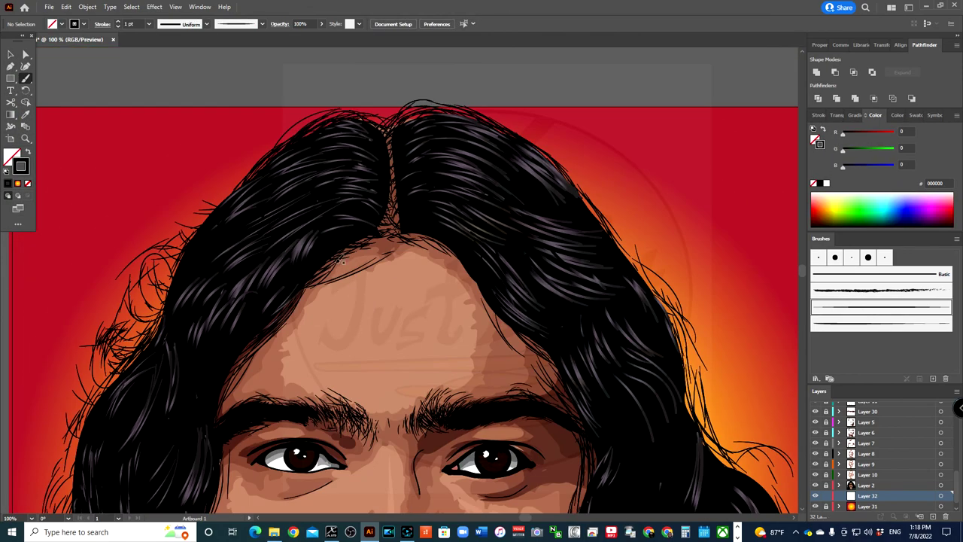
{"action": "left_click_drag", "start_coordinate": [648, 210], "coordinate": [798, 188]}
{"action": "scroll", "coordinate": [399, 301], "scroll_direction": "right", "scroll_amount": 3}
{"action": "key", "text": "v"}
{"action": "key", "text": "ctrl+g"}
{"action": "scroll", "coordinate": [554, 274], "scroll_direction": "down", "scroll_amount": 3}
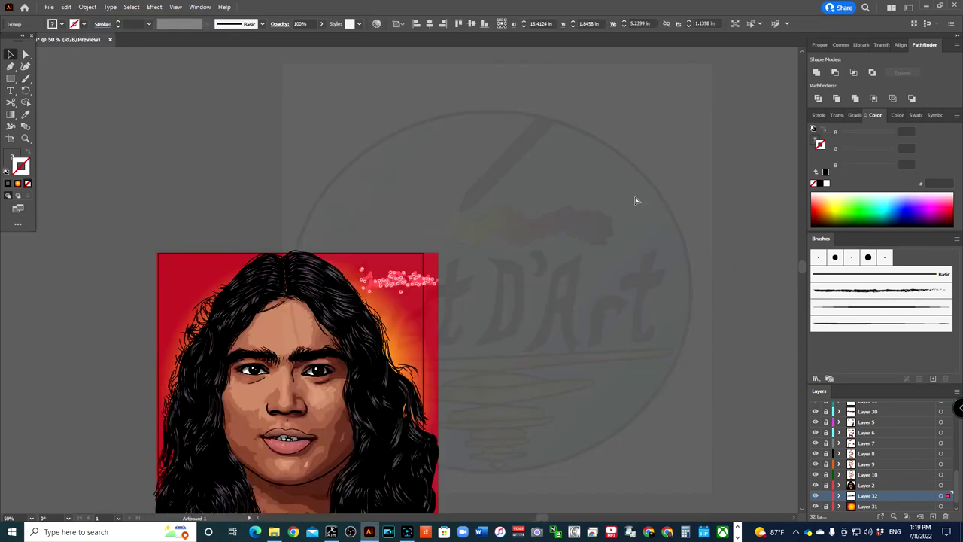
Angle the signature along the hair and place a white (#ffffff) title at the artboard's top left.
{"action": "scroll", "coordinate": [634, 198], "scroll_direction": "down", "scroll_amount": 3}
{"action": "left_click_drag", "start_coordinate": [430, 222], "coordinate": [410, 252]}
{"action": "key", "text": "t"}
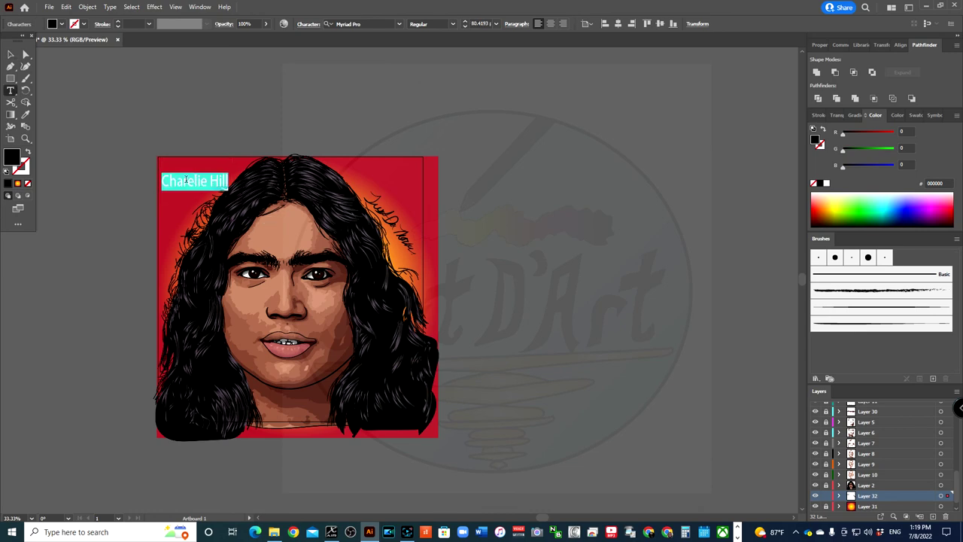
{"action": "left_click", "coordinate": [11, 54]}
{"action": "left_click_drag", "start_coordinate": [218, 197], "coordinate": [214, 177]}
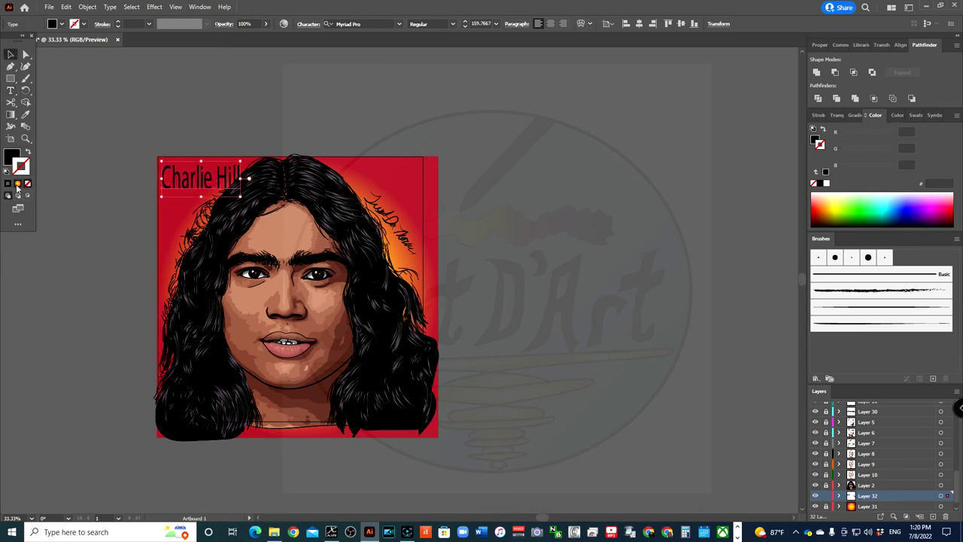
{"action": "double_click", "coordinate": [10, 156]}
{"action": "type", "text": "ffffff"}
{"action": "key", "text": "Return"}
{"action": "key", "text": "t"}
Set the title in a condensed font.
{"action": "left_click", "coordinate": [399, 24]}
{"action": "left_click", "coordinate": [362, 350]}
{"action": "key", "text": "Escape"}
{"action": "left_click", "coordinate": [659, 290]}
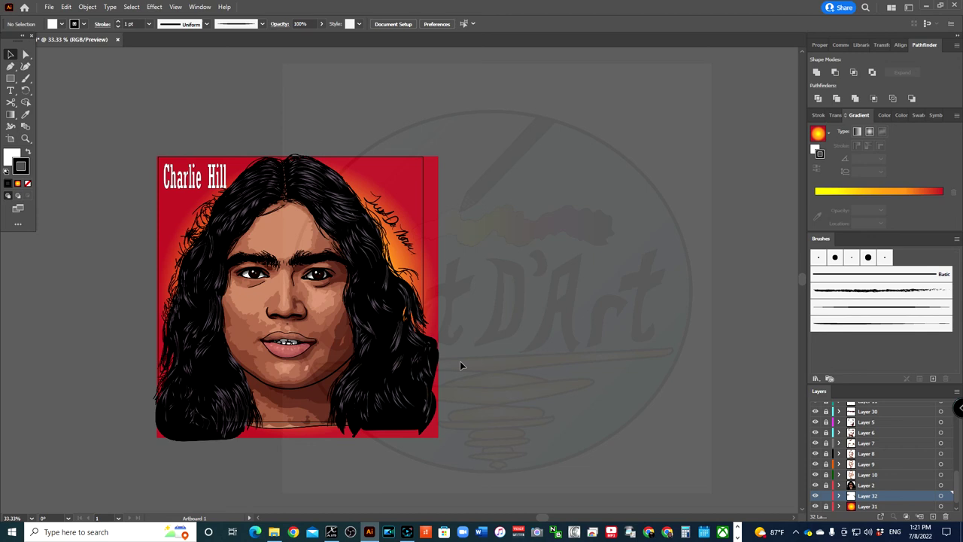
Duplicate the title below itself as yellow (#faff39) '1951-2013' dates.
{"action": "left_click_drag", "start_coordinate": [194, 177], "coordinate": [188, 207]}
{"action": "double_click", "coordinate": [185, 209]}
{"action": "key", "text": "ctrl+a"}
{"action": "type", "text": "1951-2013"}
{"action": "left_click", "coordinate": [11, 54]}
{"action": "double_click", "coordinate": [11, 155]}
{"action": "type", "text": "faff39"}
{"action": "key", "text": "Return"}
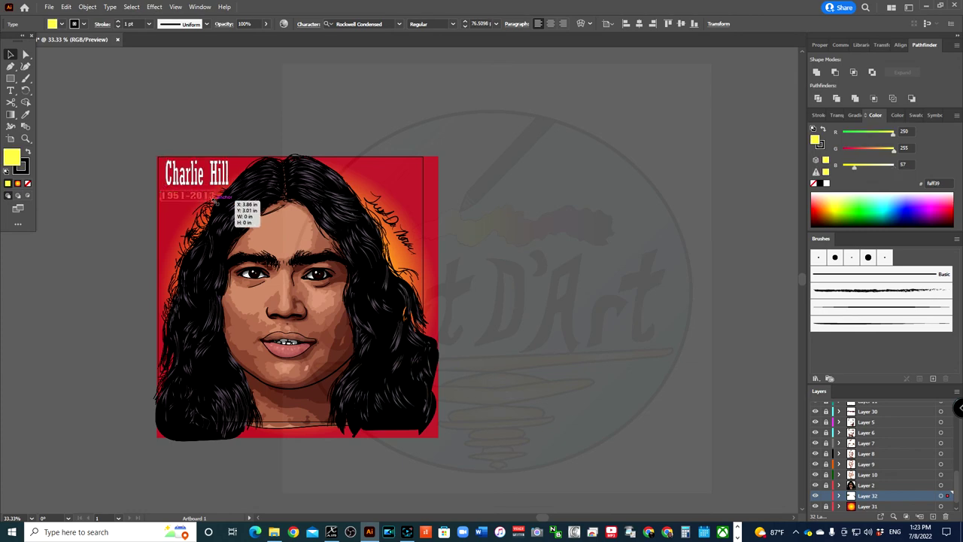
{"action": "left_click", "coordinate": [518, 296]}
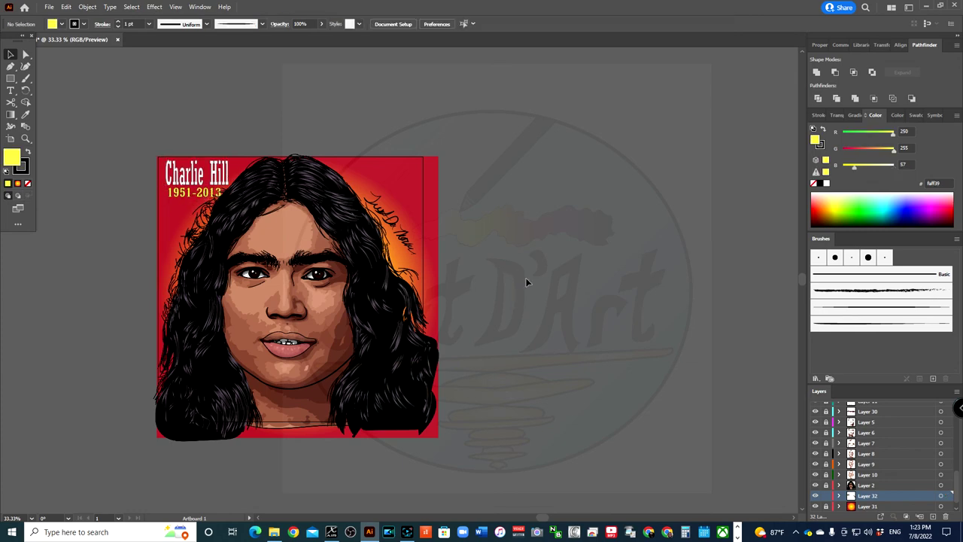
Export the artwork as a 300 ppi PNG and zoom in on the finished portrait.
{"action": "left_click", "coordinate": [49, 7]}
{"action": "left_click", "coordinate": [215, 211]}
{"action": "left_click", "coordinate": [561, 405]}
{"action": "left_click", "coordinate": [489, 414]}
{"action": "key", "text": "ctrl+="}
{"action": "key", "text": "super+shift+s"}
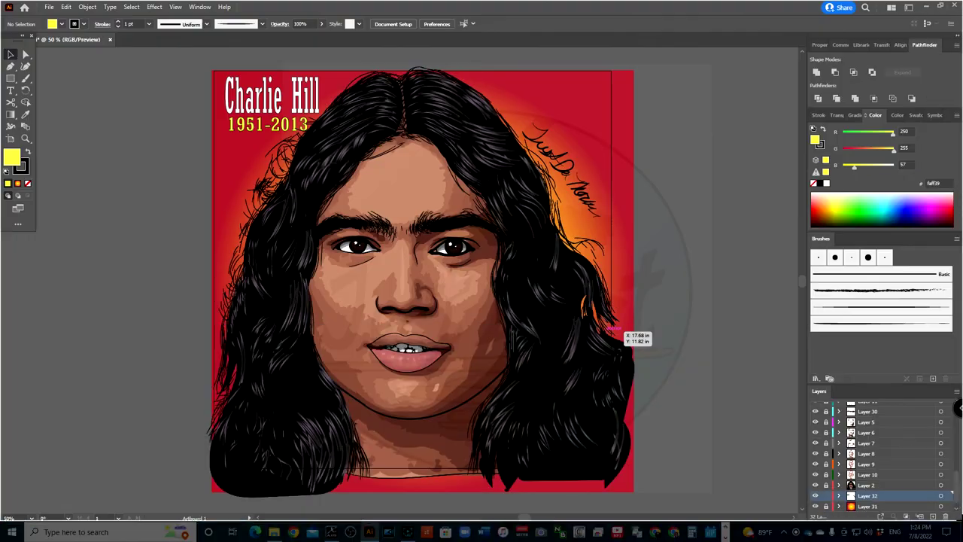